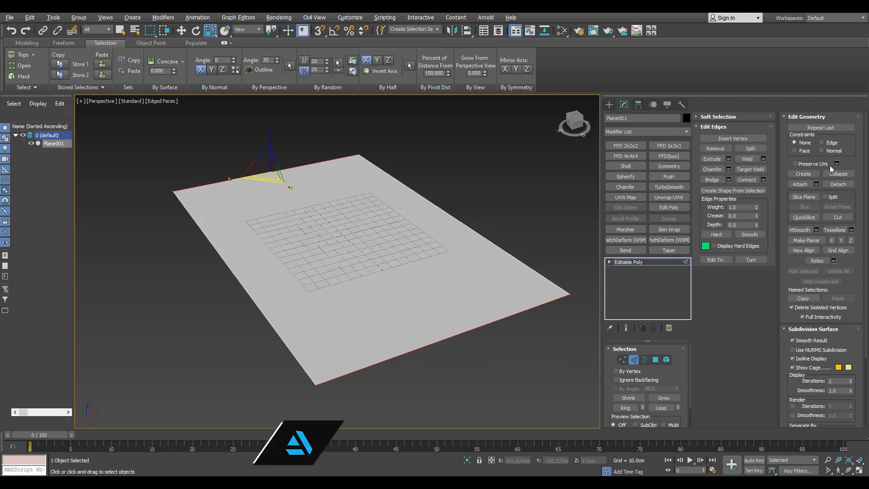
Step: Extend the plane's rear edge into an upward slope followed by a flat ledge about 39 cm high
click(764, 180)
click(369, 305)
alt+middle_drag(221, 283, 287, 259)
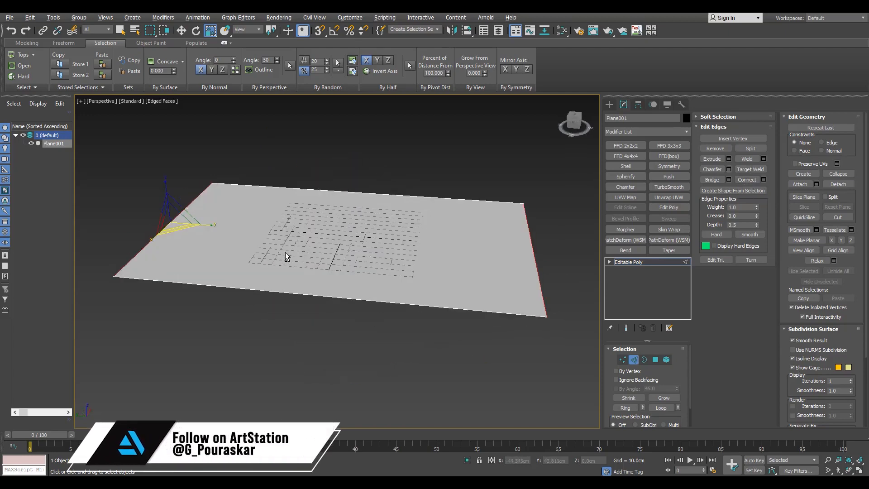
middle_drag(132, 254, 247, 281)
drag(243, 244, 285, 259)
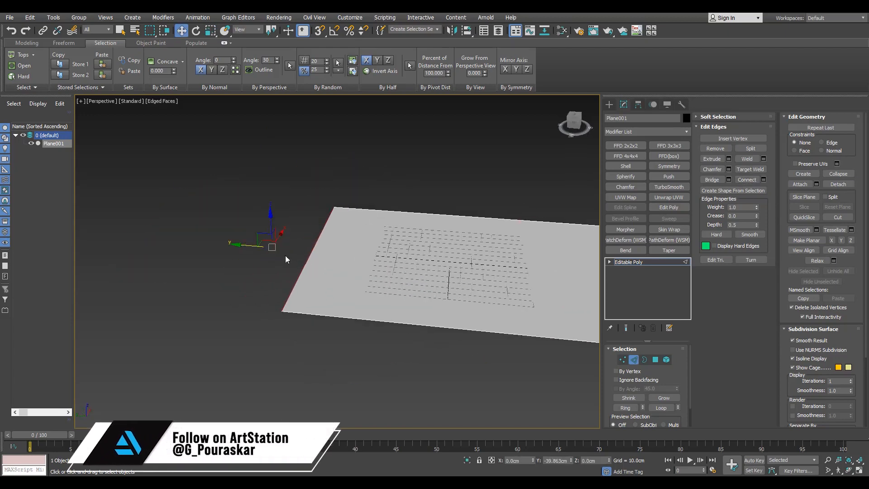
shift+drag(283, 214, 145, 203)
alt+middle_drag(267, 226, 196, 265)
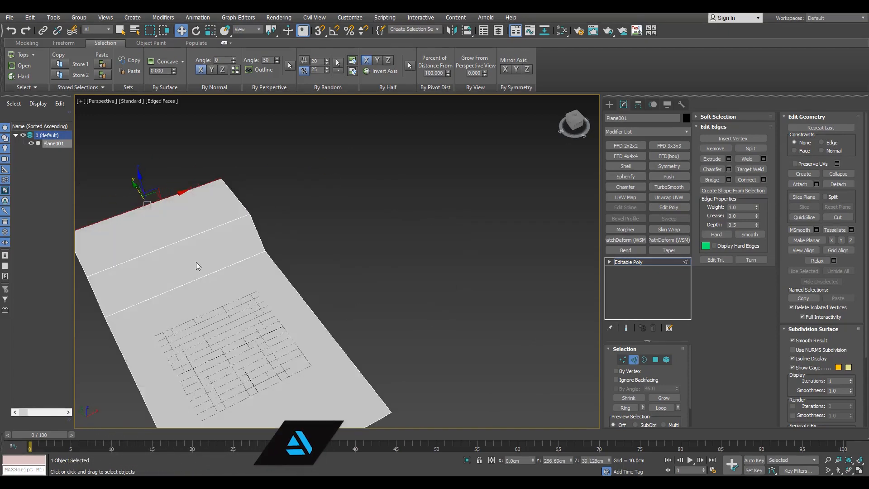
Step: Connect the ring of crosswise edges with 11 segments to divide the whole surface into lengthwise strips
key(alt+r)
alt+middle_drag(186, 351, 175, 333)
click(764, 180)
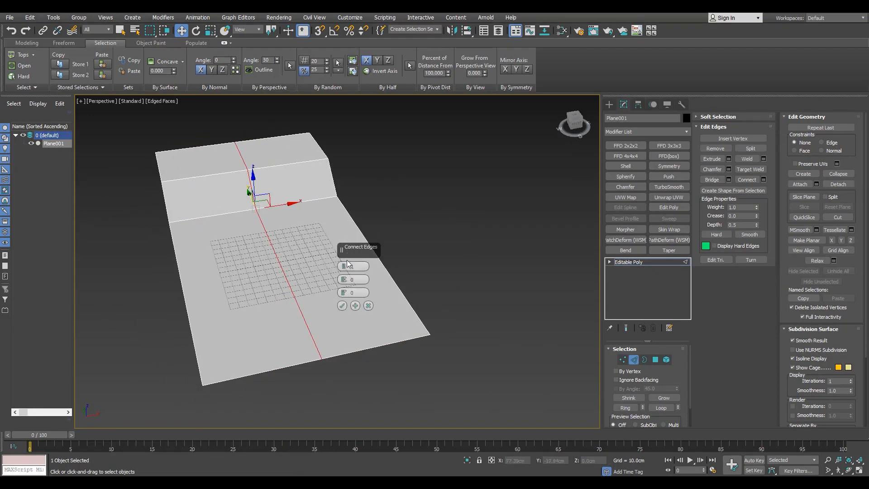
click(345, 264)
click(345, 264)
click(345, 265)
click(345, 264)
click(345, 264)
click(345, 264)
click(345, 264)
click(345, 266)
click(345, 266)
click(345, 266)
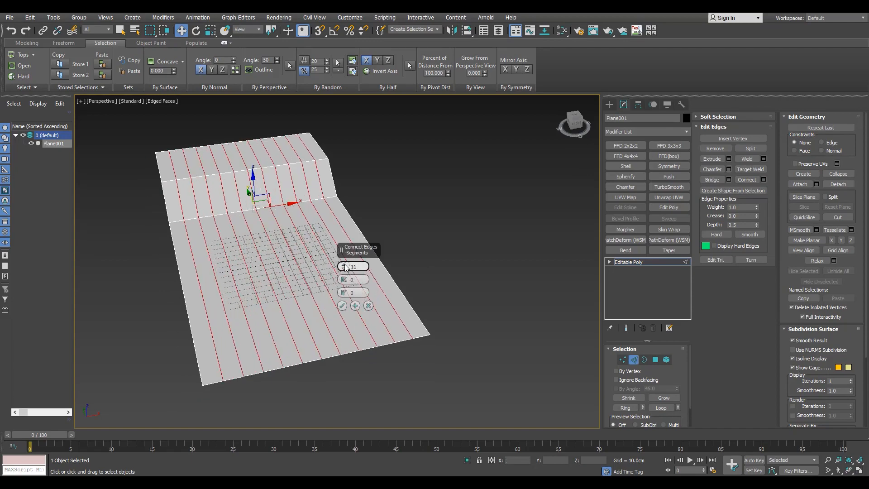
click(343, 306)
Step: Using the Top view, select three alternating lengthwise polygon strips on one half of the flat middle section
key(alt+w)
right_click(206, 184)
key(alt+w)
middle_drag(205, 184, 234, 227)
click(628, 262)
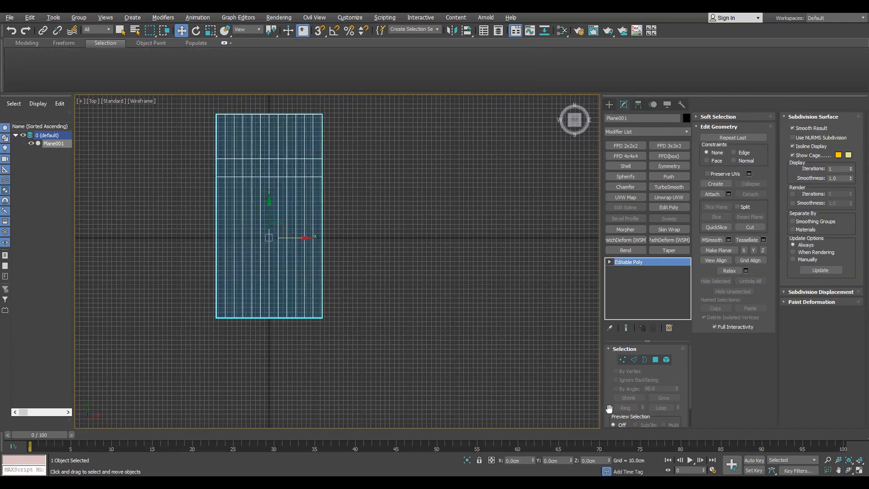
scroll(261, 233, up, 5)
scroll(308, 235, down, 5)
key(2)
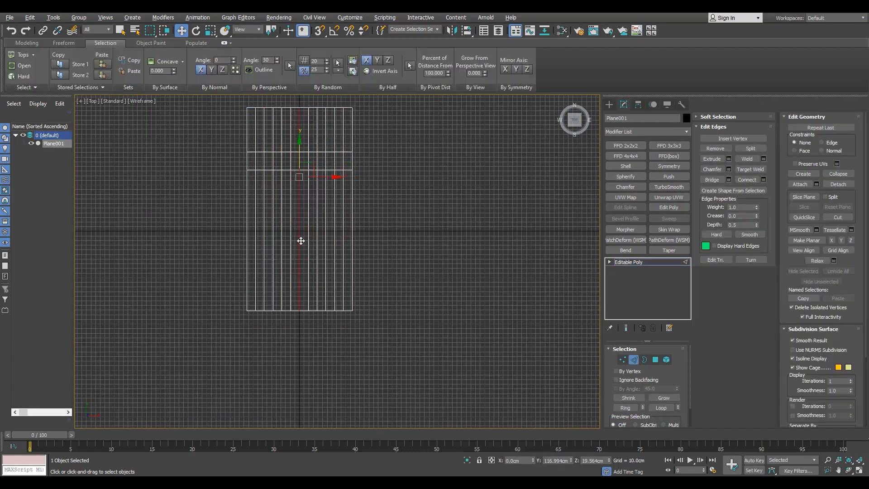
scroll(297, 238, up, 3)
key(4)
click(276, 237)
ctrl+click(241, 236)
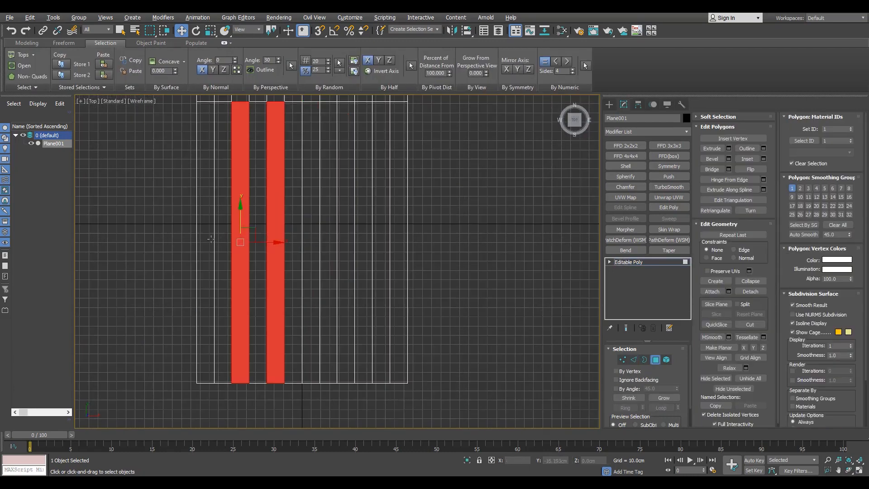
click(291, 232)
ctrl+click(262, 231)
ctrl+click(224, 232)
key(alt+w)
right_click(342, 343)
key(alt+w)
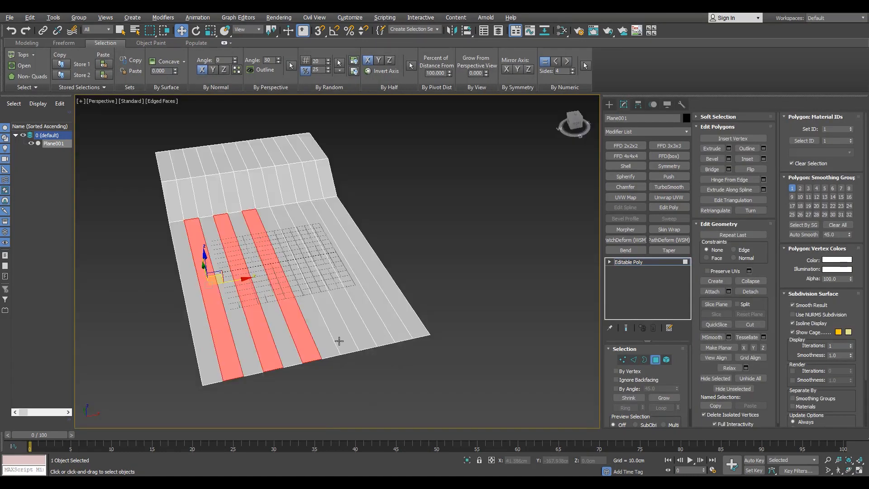
key(2)
alt+middle_drag(340, 342, 349, 298)
double_click(370, 289)
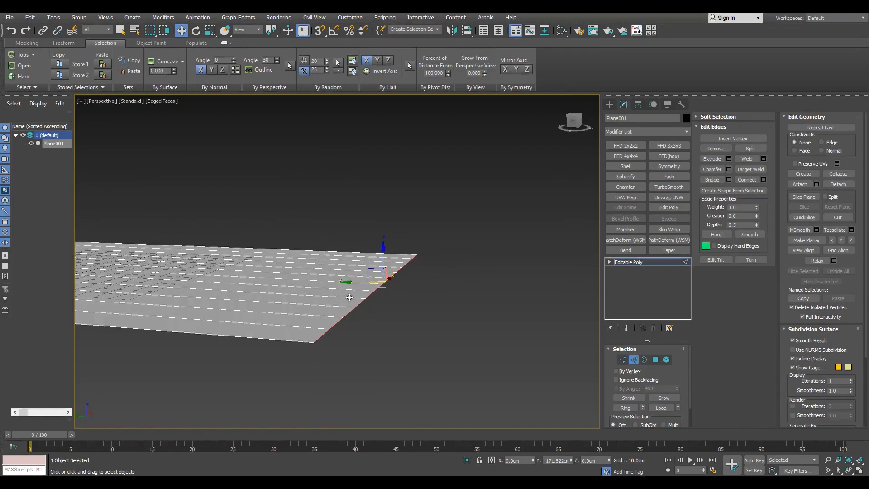
alt+middle_drag(235, 299, 229, 349)
key(4)
scroll(229, 349, down, 3)
key(4)
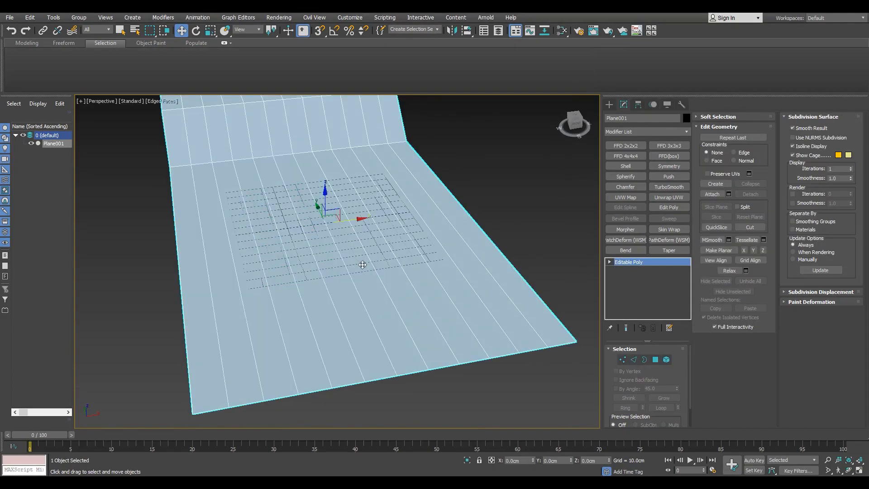
Step: Scale the whole plane wider across its strips
key(r)
drag(292, 228, 266, 235)
alt+middle_drag(285, 251, 283, 266)
scroll(283, 266, down, 2)
key(4)
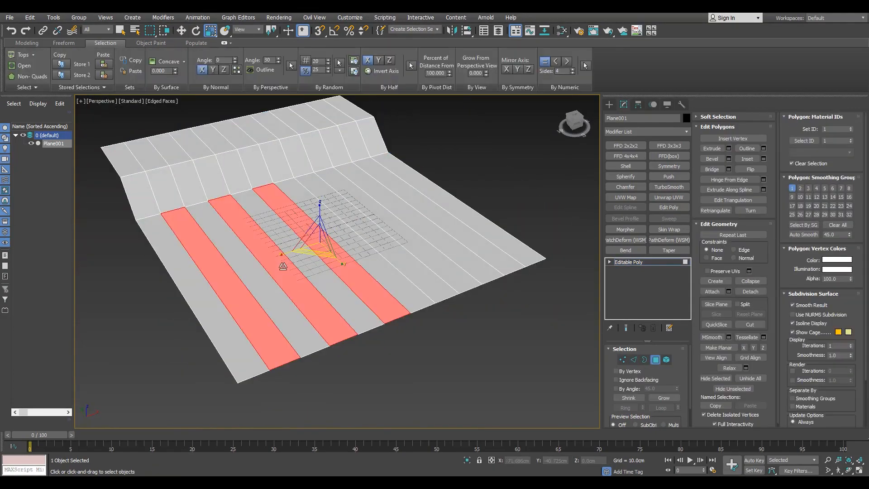
click(629, 264)
click(681, 104)
click(657, 270)
Step: Extend the plane's front edge outward and lower it about 41 cm to form a downward slope
key(2)
double_click(334, 343)
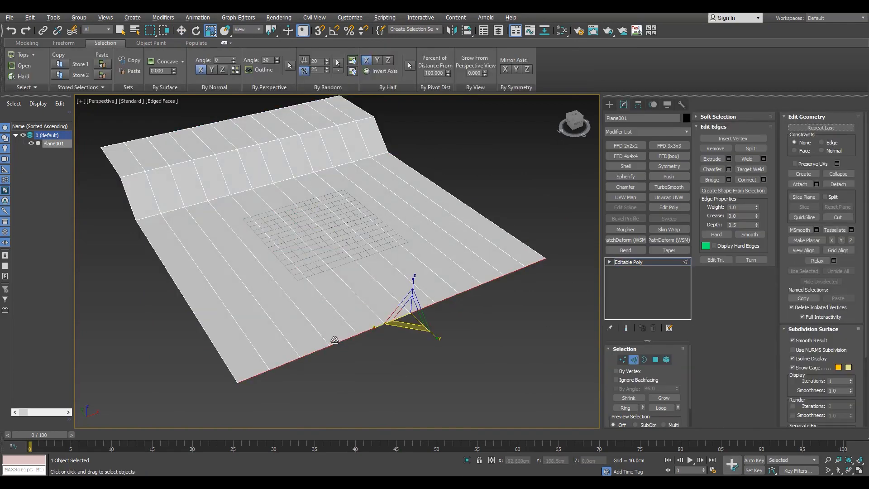
mouse_move(333, 341)
alt+middle_down()
mouse_move(398, 317)
mouse_move(344, 349)
alt+middle_up()
scroll(344, 348, down, 2)
key(w)
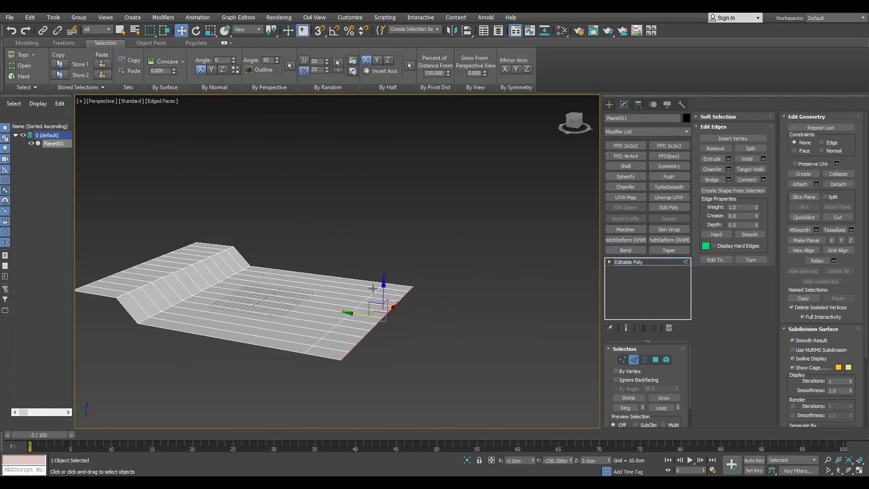
drag(373, 289, 387, 313)
scroll(347, 360, up, 2)
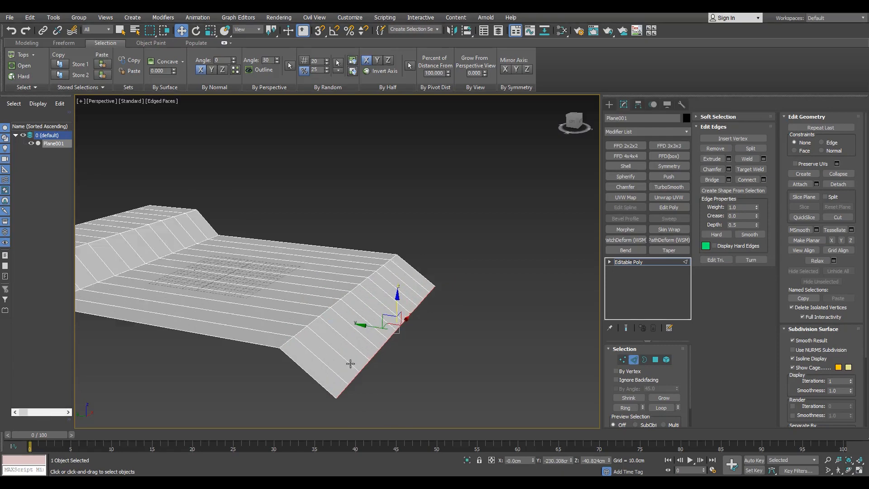
scroll(330, 362, up, 2)
key(4)
key(2)
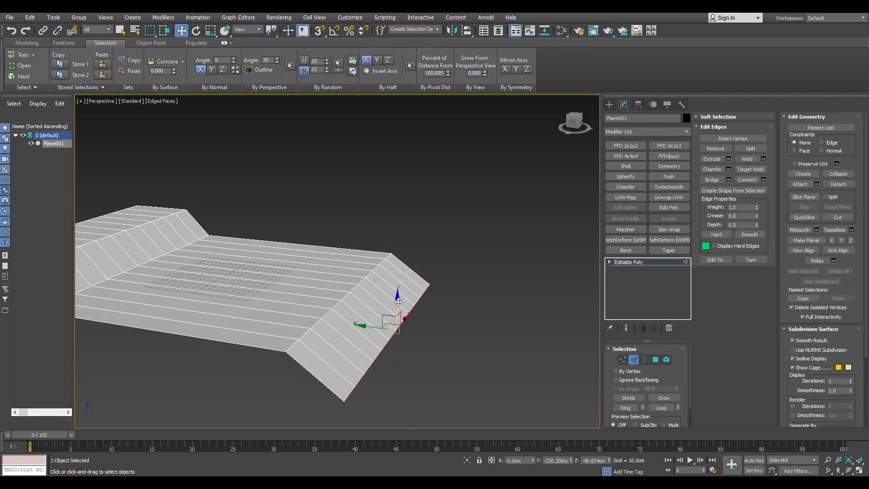
Step: Extend the front edge straight down to form a short two-row vertical lip
shift+right_click(400, 309)
shift+drag(401, 311, 347, 341)
alt+middle_drag(355, 354, 347, 341)
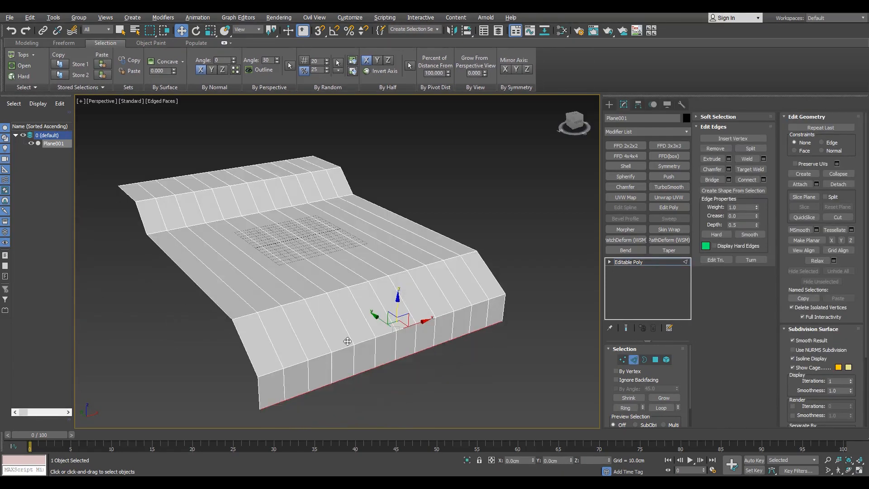
shift+drag(347, 341, 393, 320)
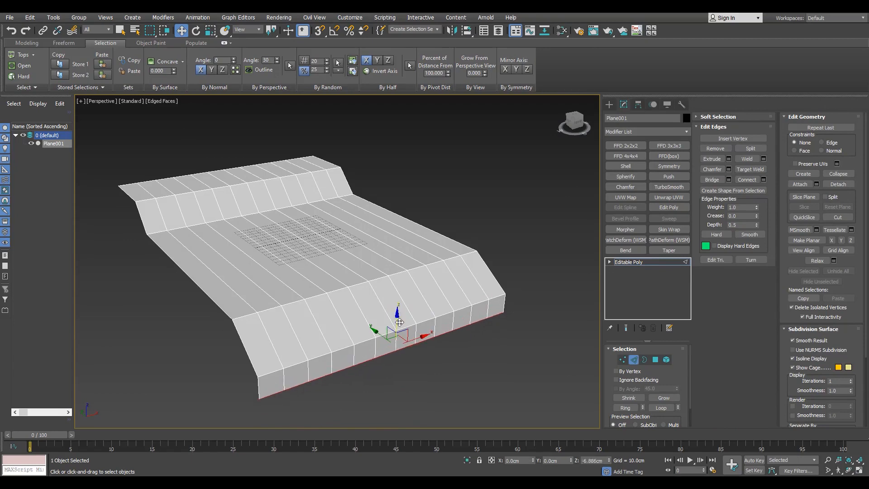
Step: Insert an edge loop across the flat section close to the base of the rear slope
scroll(396, 325, down, 3)
mouse_move(397, 325)
alt+middle_down()
mouse_move(352, 318)
mouse_move(385, 323)
alt+middle_up()
key(2)
scroll(188, 390, up, 4)
alt+middle_drag(188, 390, 252, 303)
key(alt+1)
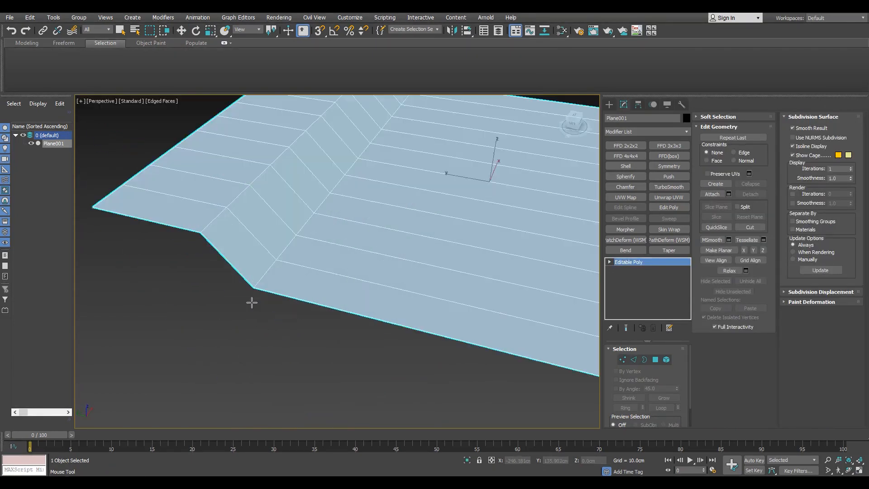
click(283, 307)
scroll(283, 306, down, 3)
Step: Exclude the narrow rear pieces from the three-strip selection and add the matching polygons on the front slope and upper lip row
key(4)
alt+middle_drag(305, 310, 281, 312)
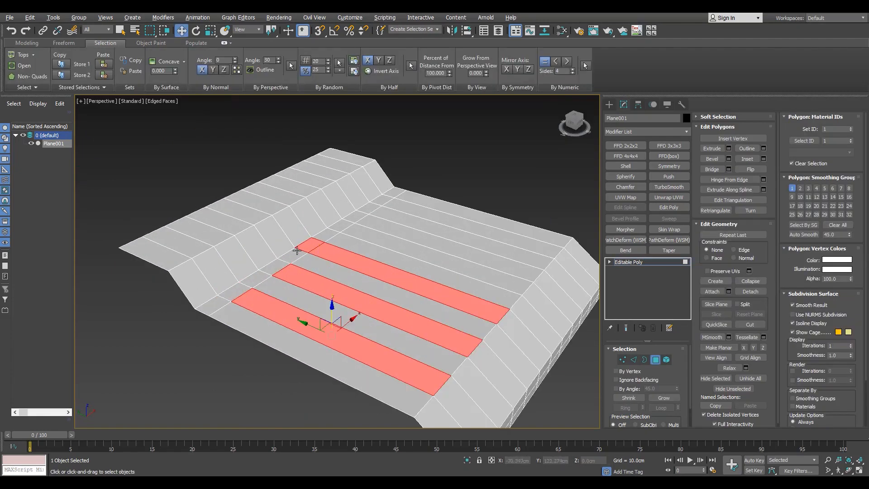
alt+click(301, 248)
alt+middle_drag(428, 351, 271, 291)
ctrl+click(280, 344)
ctrl+click(284, 379)
ctrl+click(363, 366)
ctrl+click(361, 342)
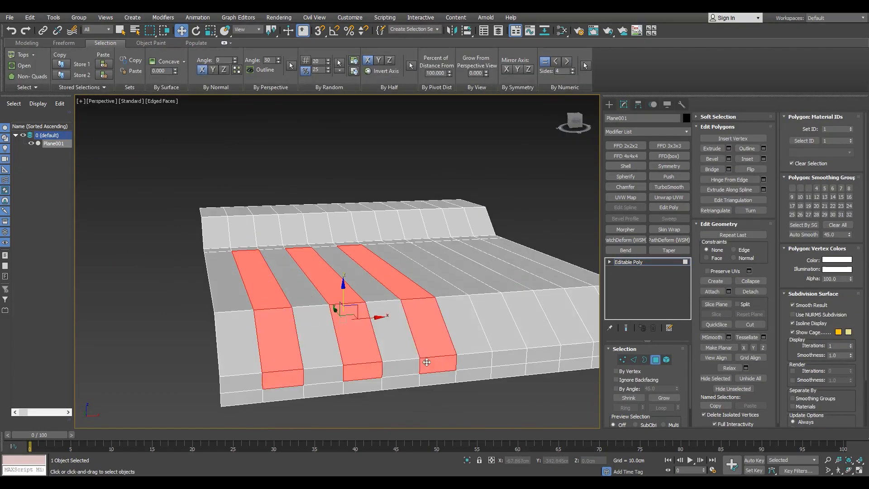
alt+middle_drag(426, 362, 433, 332)
Step: Try to bevel the selected strips inward with a height of about -13.7 cm and an outline of -1 cm
key(ctrl+shift+b)
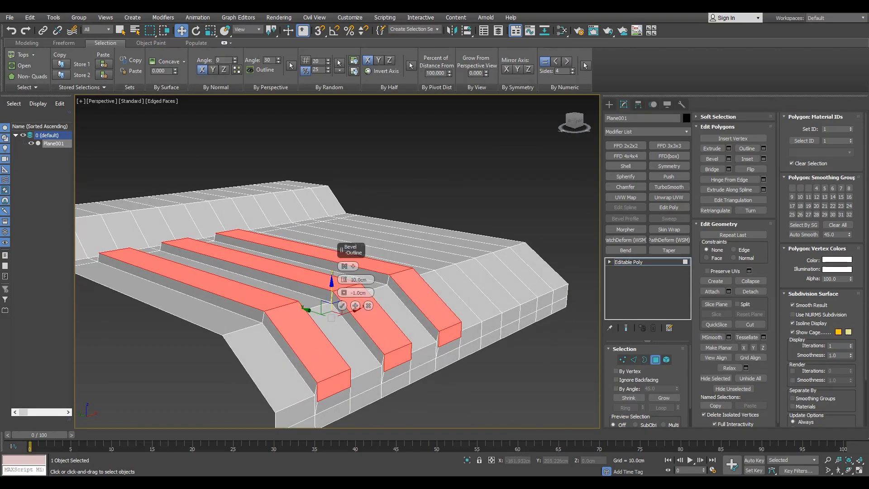
click(372, 285)
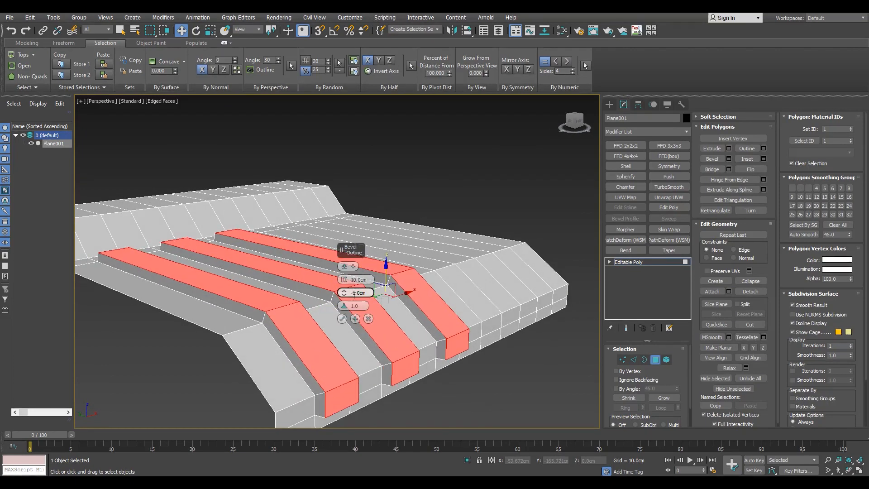
drag(344, 280, 381, 72)
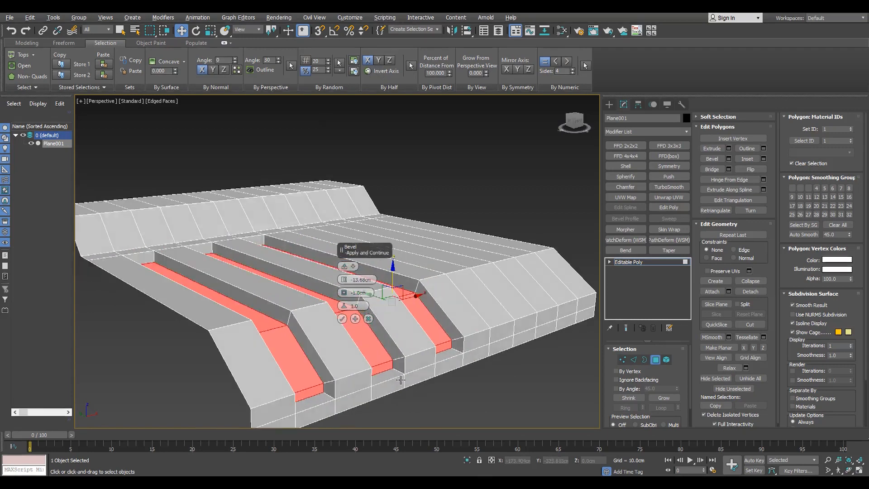
alt+middle_drag(362, 369, 393, 372)
click(342, 319)
alt+middle_drag(340, 346, 347, 363)
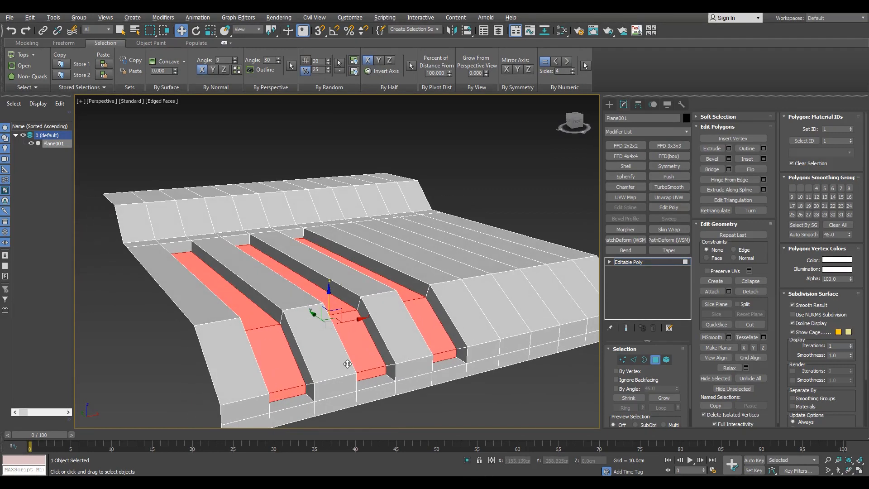
Step: Delete the recessed strip faces to open three slots and select the slots' lower border edges
key(Delete)
key(2)
click(351, 305)
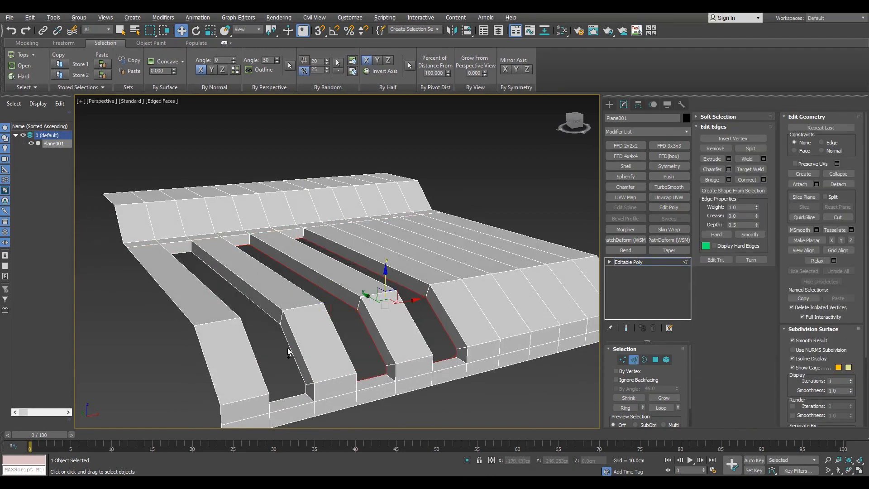
Step: Try to move the slot border edges onto the lip's inner corner with vertex snapping, and undo the move
alt+middle_drag(288, 352, 299, 233)
scroll(449, 375, up, 5)
key(s)
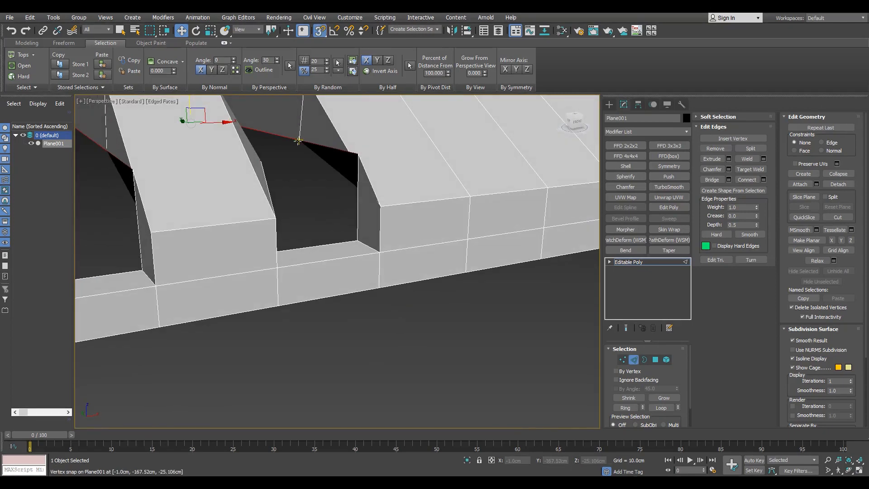
drag(298, 141, 358, 240)
key(s)
alt+middle_drag(358, 240, 362, 289)
scroll(363, 289, down, 2)
key(ctrl+z)
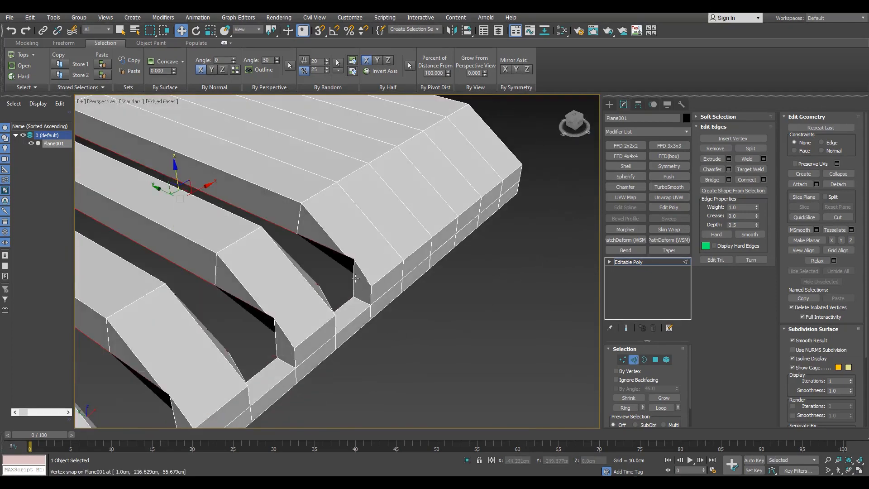
Step: Move the slot border edges straight down along Z, snapping them to the inner corner vertex at the front lip
scroll(355, 278, up, 3)
key(s)
drag(352, 240, 351, 319)
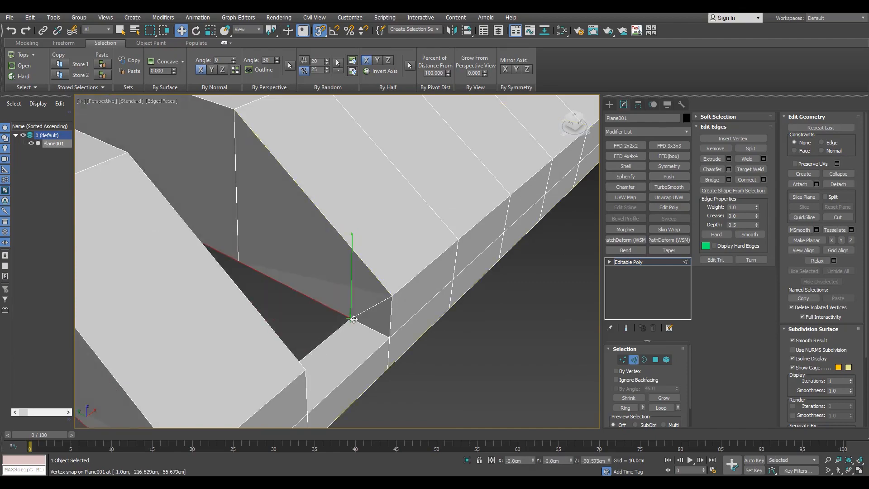
key(s)
alt+middle_drag(351, 319, 308, 336)
scroll(308, 336, up, 3)
Step: Examine the alignment of the slots' corner vertices in the Top view, toggling between wireframe and shaded display
key(1)
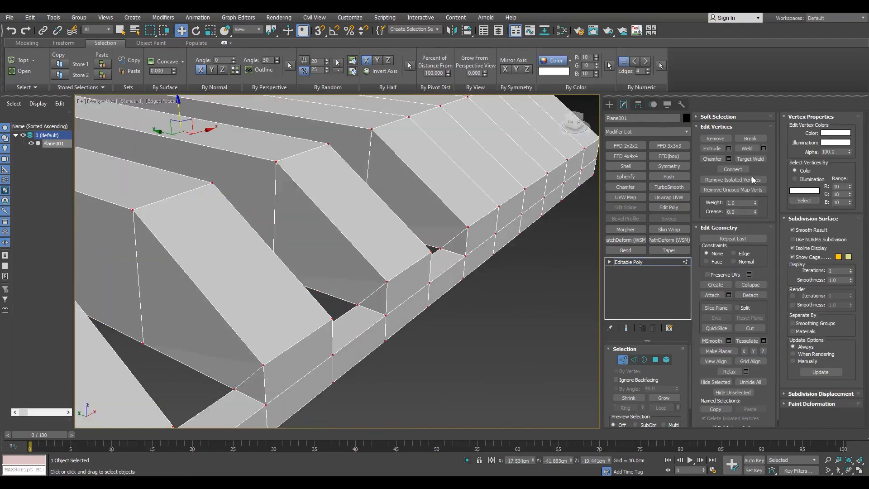
mouse_move(338, 279)
alt+middle_down()
mouse_move(355, 299)
mouse_move(352, 196)
alt+middle_up()
key(alt+w)
middle_click(310, 195)
key(alt+w)
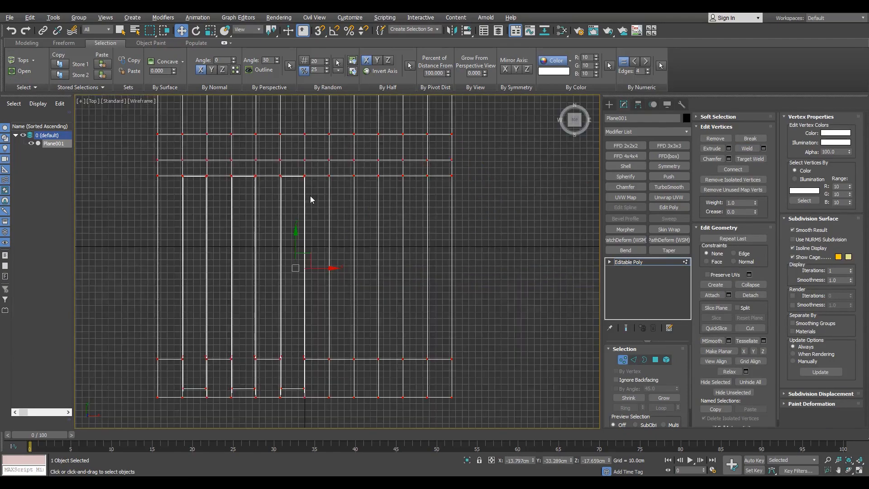
key(F3)
scroll(297, 195, up, 8)
mouse_move(310, 357)
middle_down()
mouse_move(296, 194)
mouse_move(300, 349)
middle_up()
key(F3)
scroll(296, 193, down, 5)
scroll(300, 350, up, 3)
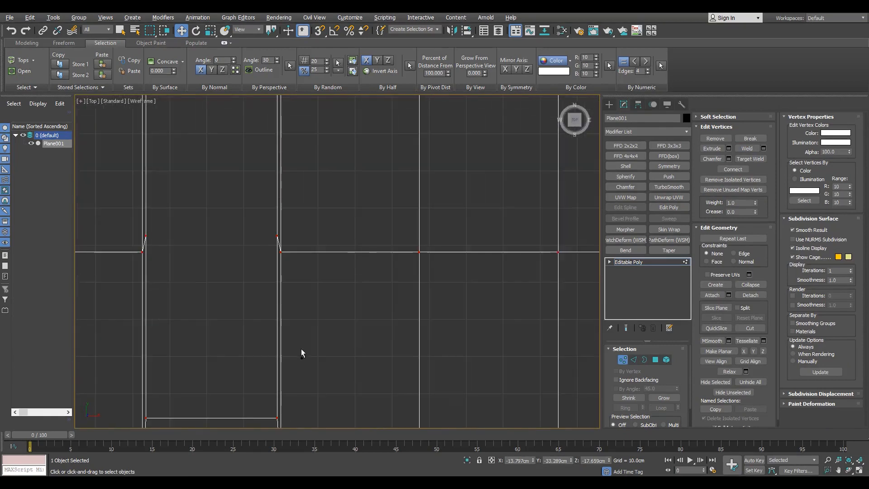
key(alt+w)
middle_click(495, 392)
key(alt+w)
Step: Undo the slot cutting back to the unbevelled strips with their polygons selected
key(4)
scroll(342, 363, down, 3)
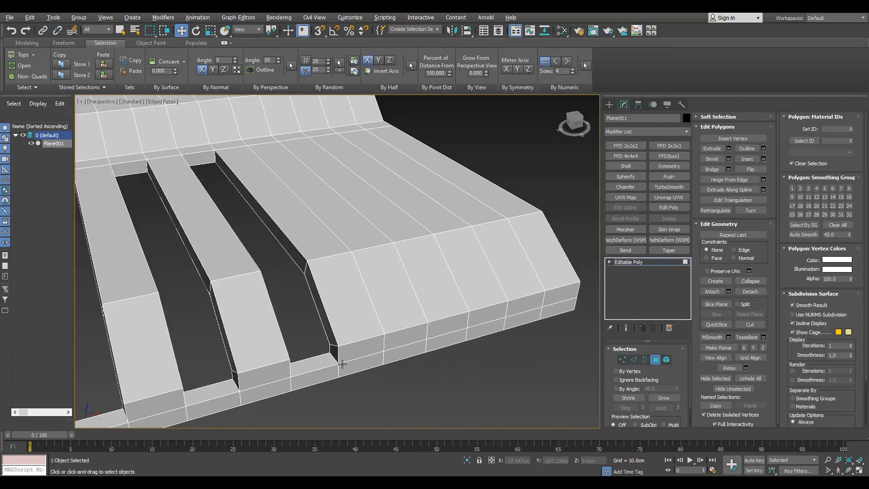
middle_drag(342, 364, 384, 349)
key(ctrl+z)
key(ctrl+z)
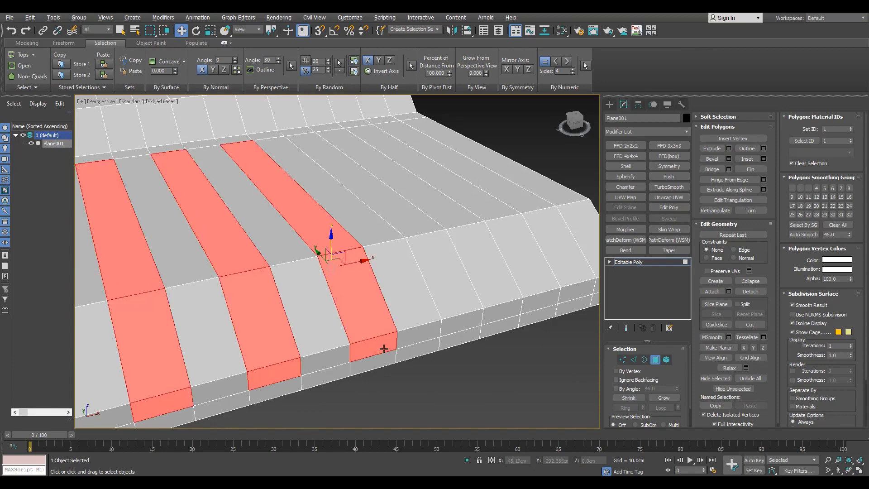
Step: Check the vertex where the third strip's slope meets the front lip, and return to the polygon selection
key(1)
scroll(394, 346, up, 3)
key(F3)
click(406, 312)
scroll(652, 381, down, 2)
key(F3)
key(4)
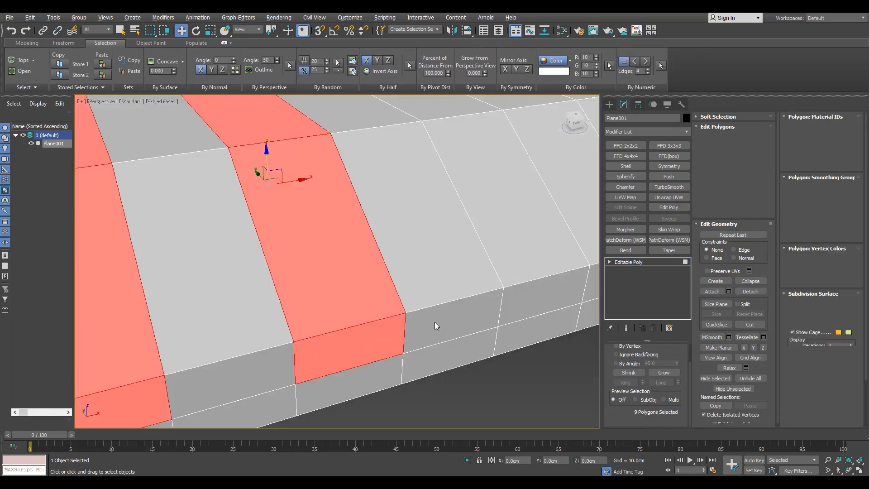
Step: Bevel the selected strip polygons inward to a height of about -10.8 cm
click(728, 159)
right_click(344, 294)
drag(344, 280, 261, 418)
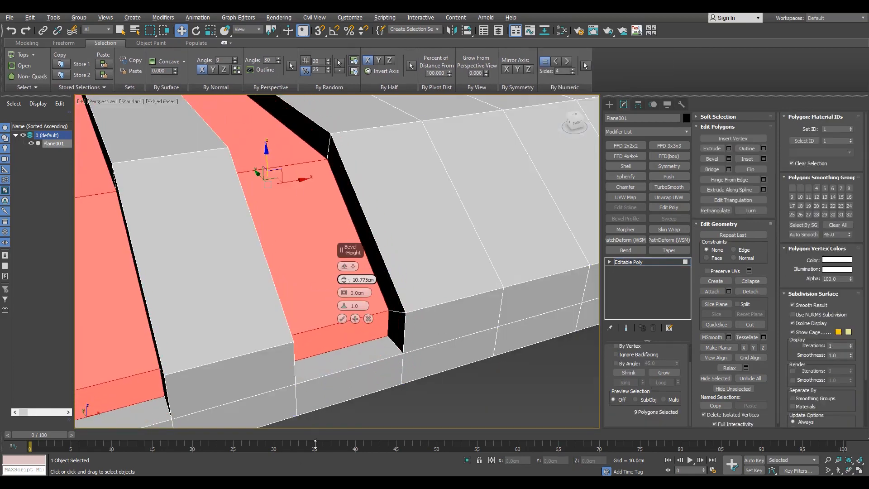
Step: Examine the bevelled strips' alignment with the surrounding edges in the Top view
key(alt+w)
middle_click(253, 181)
key(alt+w)
middle_drag(271, 104, 256, 310)
scroll(256, 311, down, 3)
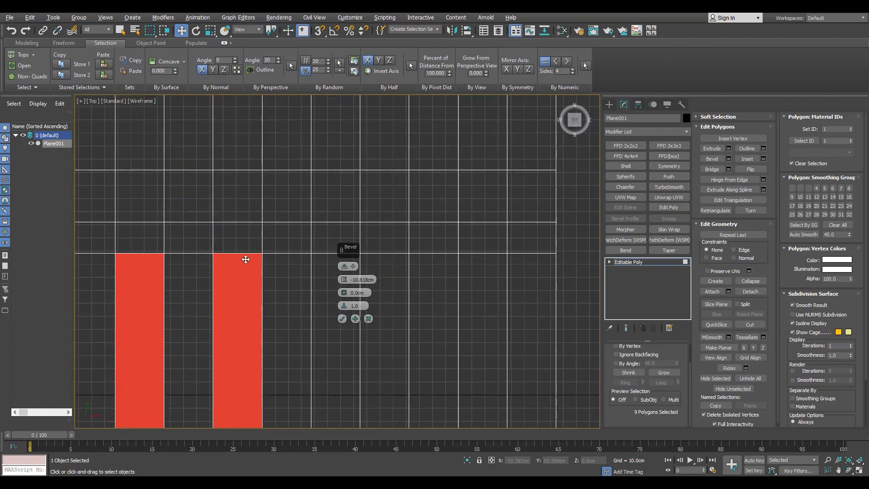
scroll(246, 258, up, 5)
key(alt+w)
middle_click(495, 373)
key(alt+w)
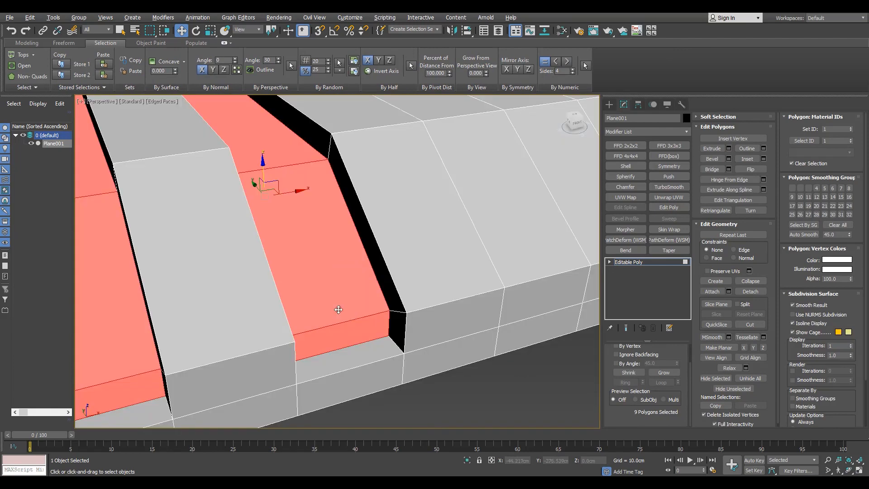
Step: Delete the recessed strip polygons and select the bottom border edges of the three slots
scroll(338, 310, down, 5)
key(2)
scroll(405, 297, up, 6)
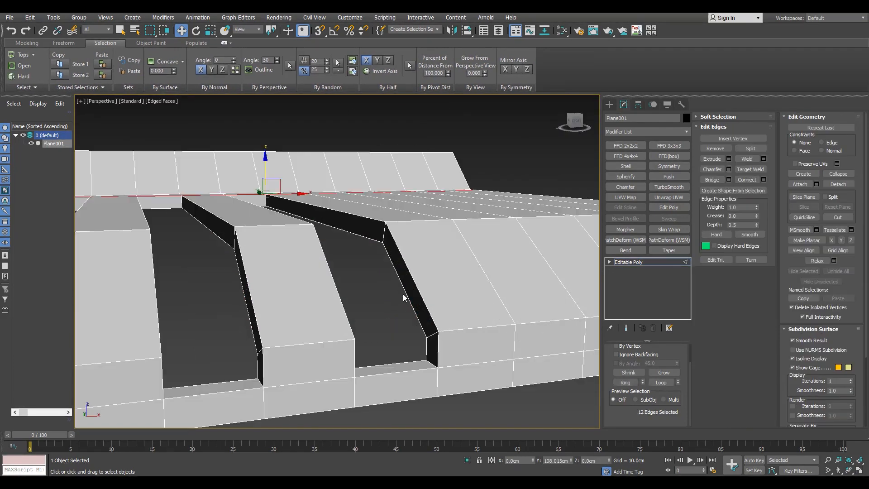
ctrl+double_click(250, 310)
scroll(251, 310, down, 5)
middle_drag(219, 320, 267, 326)
ctrl+double_click(242, 295)
Step: Deselect the slot border edges around the front lip and make the remaining selected edges planar in Z
scroll(421, 337, up, 6)
alt+drag(444, 331, 324, 380)
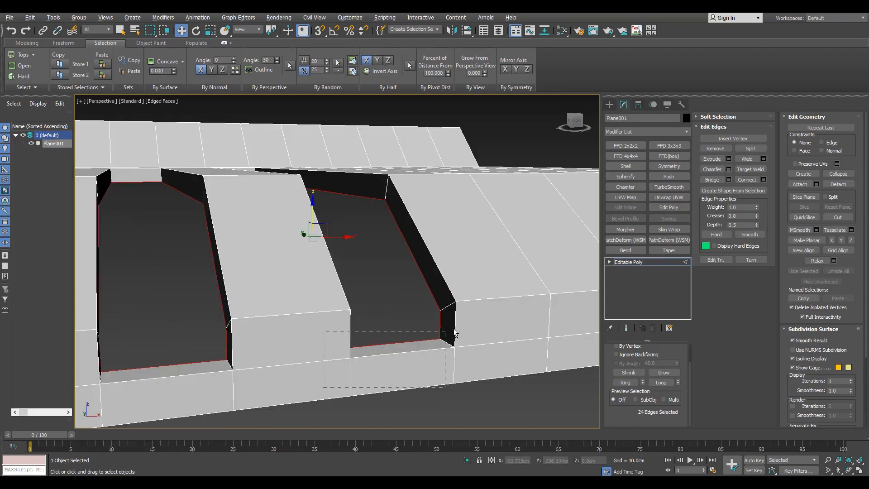
key(F3)
middle_drag(249, 374, 321, 355)
middle_drag(253, 360, 370, 339)
alt+drag(360, 330, 190, 384)
scroll(251, 349, down, 3)
alt+middle_drag(251, 349, 282, 353)
click(850, 240)
Step: Move the flattened slot border edges down along Z, snapping them to the inner upper vertex of the front lip
key(F3)
scroll(446, 352, up, 3)
key(s)
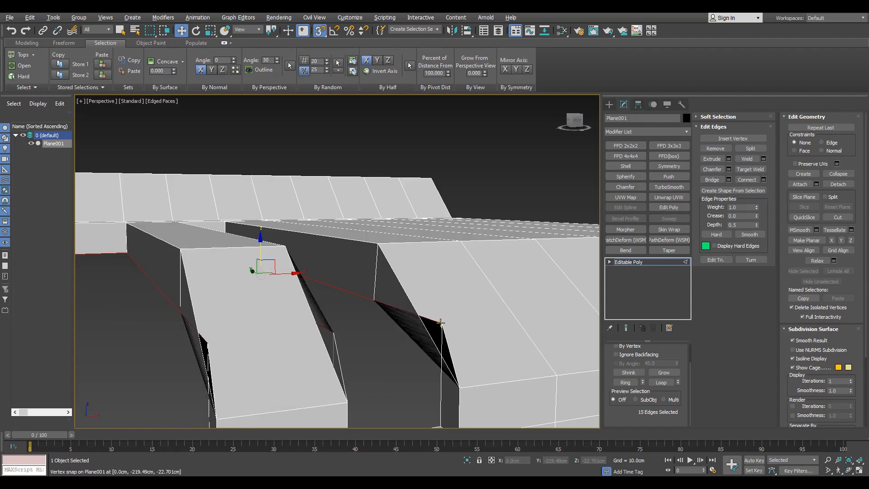
drag(442, 324, 458, 394)
key(s)
scroll(458, 394, down, 3)
alt+middle_drag(458, 394, 470, 335)
key(s)
scroll(469, 335, up, 3)
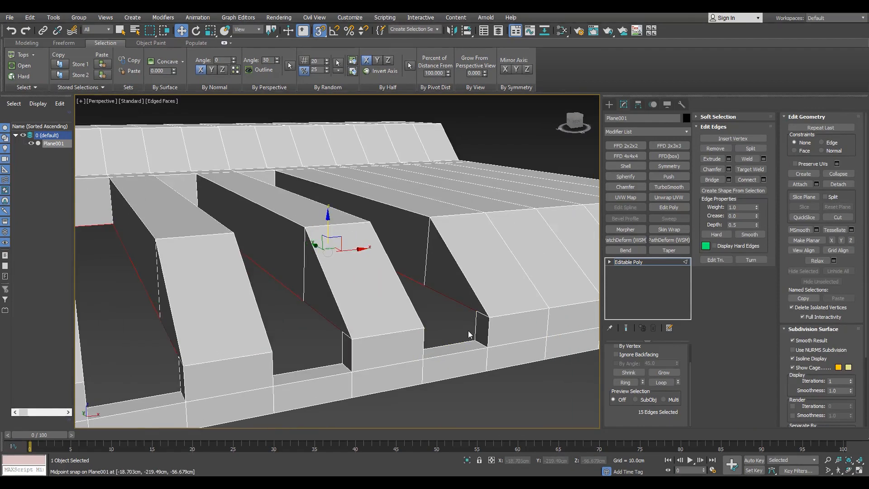
Step: Lower the slot border edges further along Z, snapping them to the inner lower vertex of the front lip
key(s)
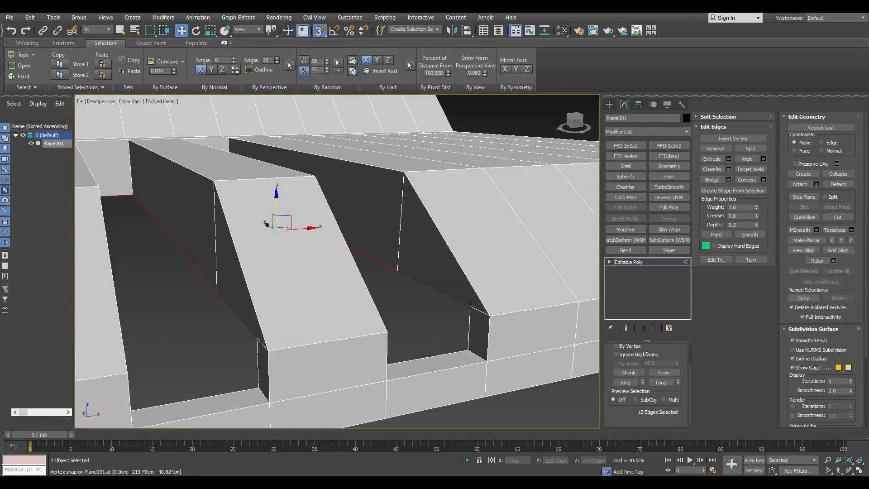
scroll(470, 306, down, 3)
alt+middle_drag(470, 306, 465, 323)
drag(465, 322, 470, 336)
key(s)
alt+middle_drag(470, 335, 430, 332)
scroll(399, 336, up, 3)
Step: Remove the short diagonal edges on the slot walls beside the front lip
key(1)
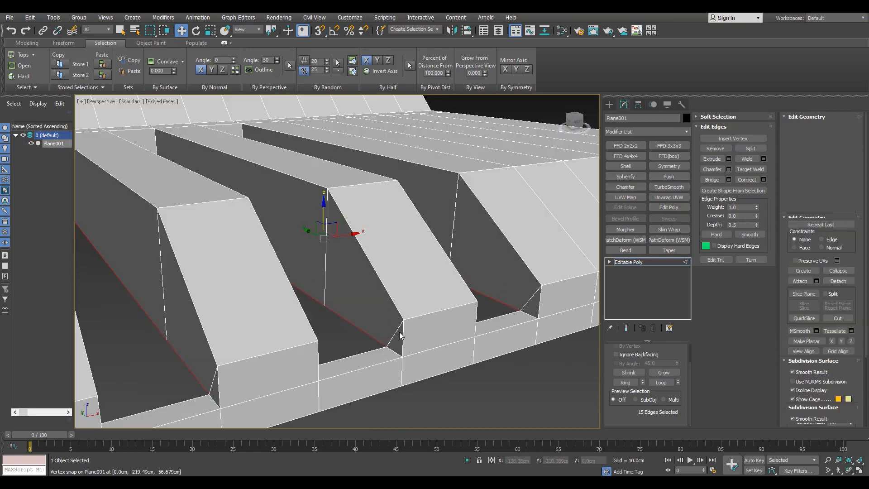
click(524, 302)
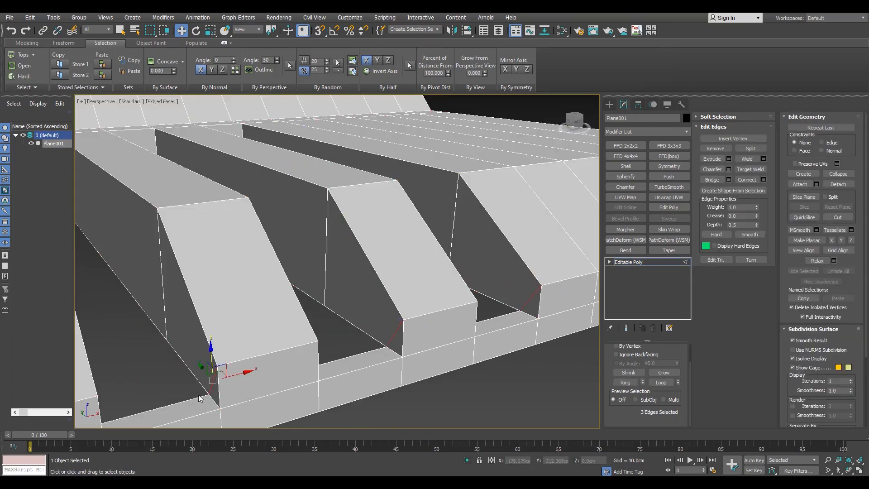
scroll(199, 398, down, 3)
alt+middle_drag(199, 398, 194, 324)
scroll(237, 303, up, 3)
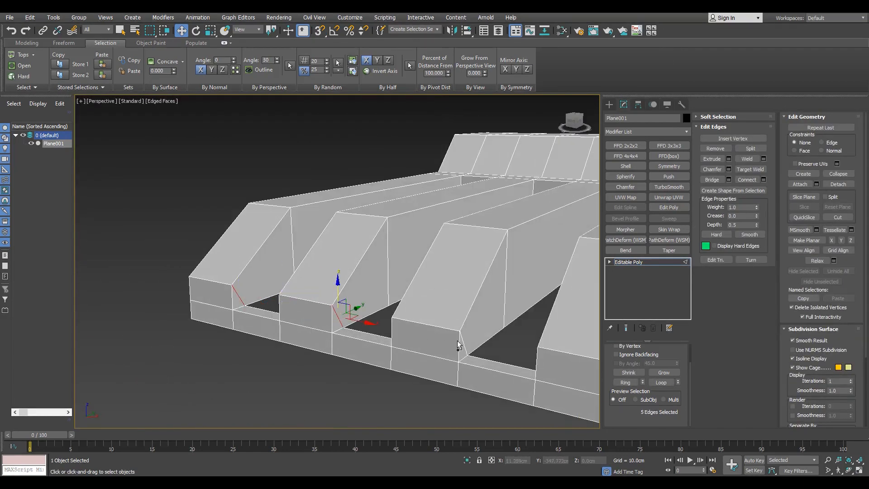
alt+middle_drag(426, 356, 492, 355)
click(492, 355)
alt+middle_drag(253, 349, 297, 347)
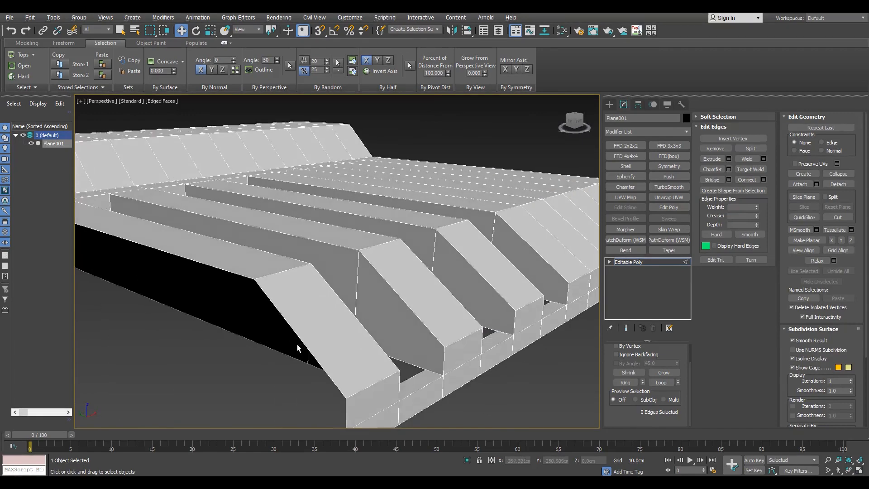
Step: Connect the front slope's lengthwise edges and remove all new crosswise rows except the one nearest the lip
scroll(312, 341, up, 3)
key(alt+1)
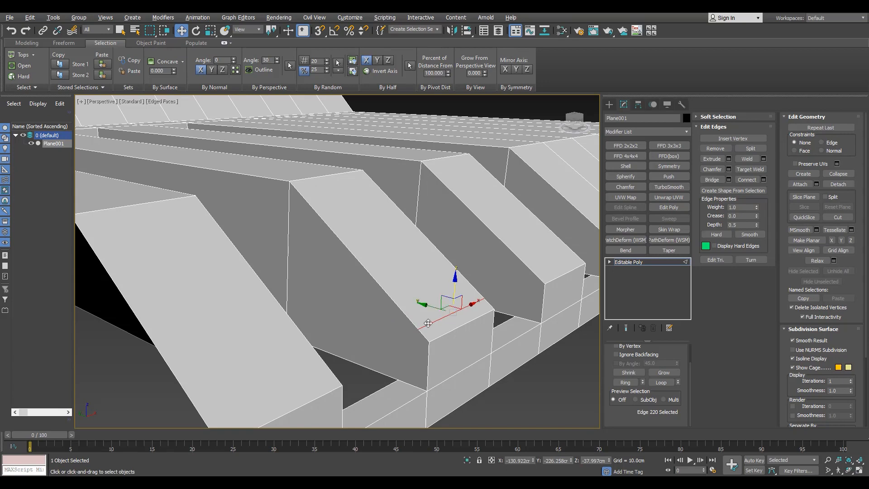
ctrl+click(545, 226)
scroll(537, 235, down, 3)
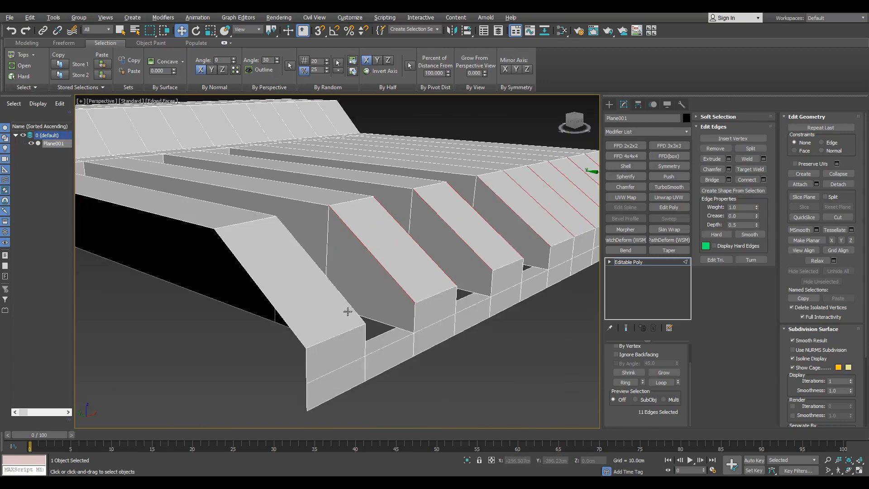
click(763, 179)
scroll(348, 284, up, 2)
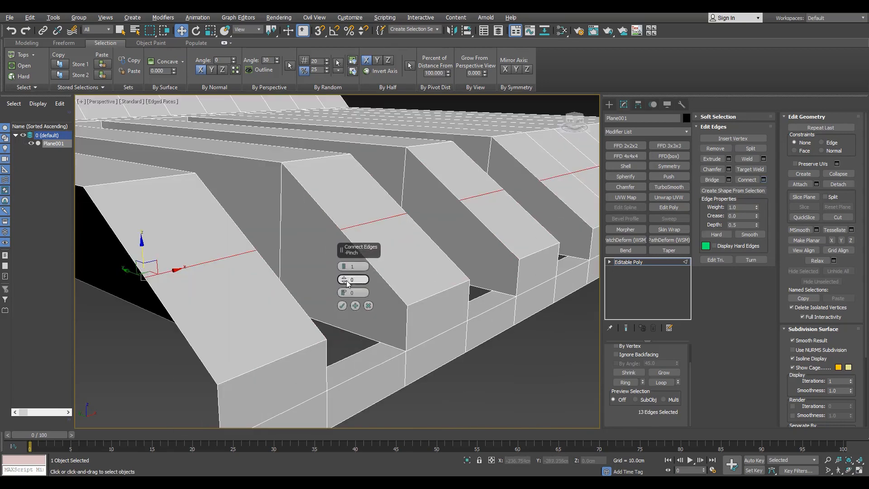
click(343, 265)
click(343, 265)
click(343, 265)
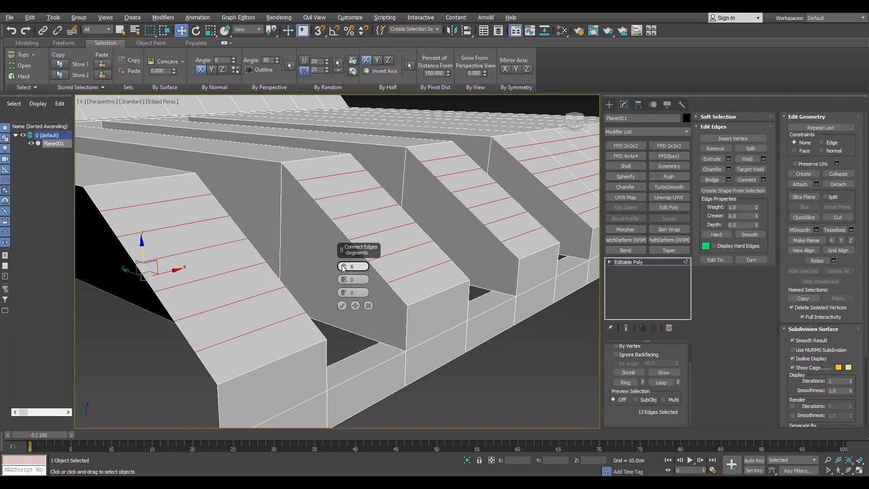
click(342, 306)
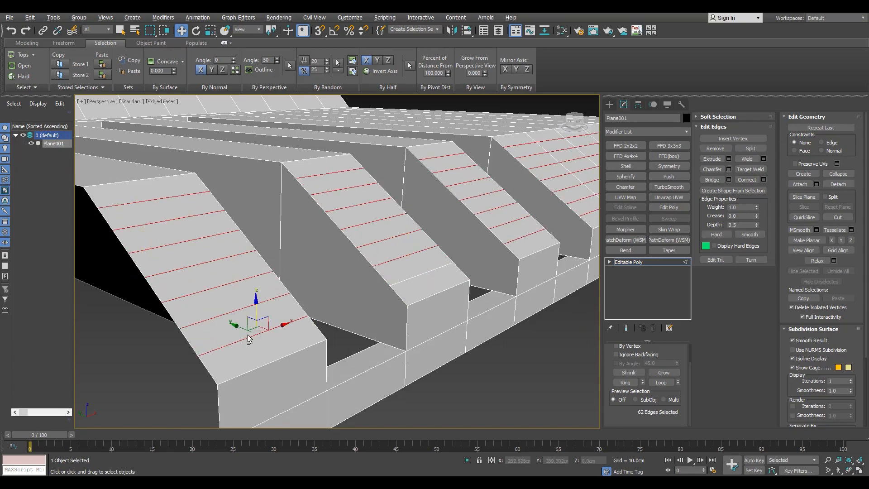
alt+middle_drag(517, 254, 468, 263)
key(BackSpace)
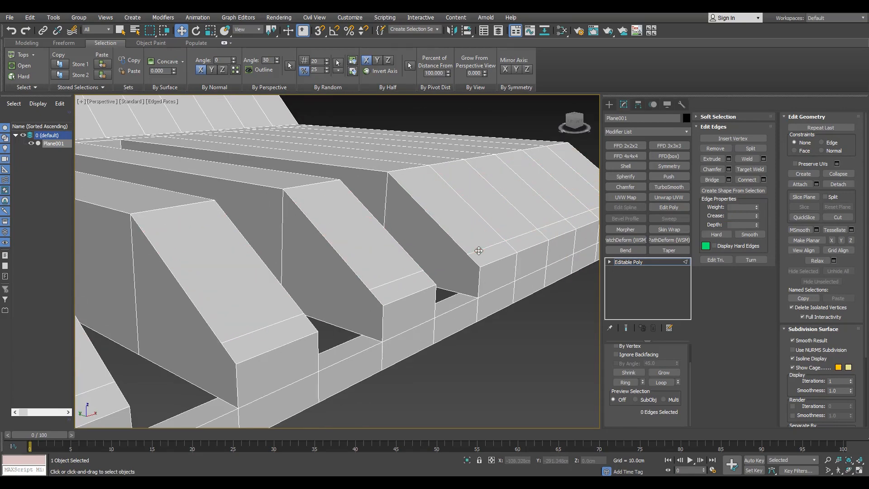
Step: Connect the new row's vertices to the bottom corner vertices on the slot walls near the lip
key(1)
key(F3)
scroll(427, 304, up, 3)
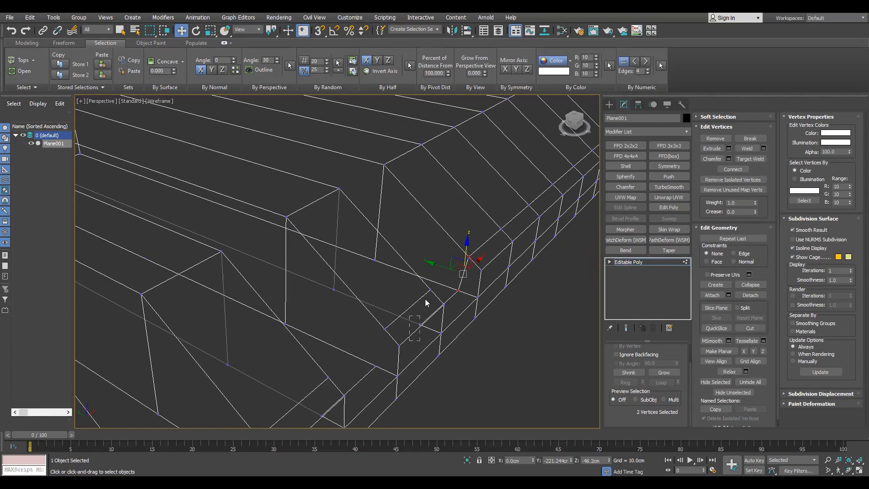
alt+middle_drag(384, 350, 343, 341)
drag(284, 418, 317, 324)
middle_drag(317, 324, 362, 262)
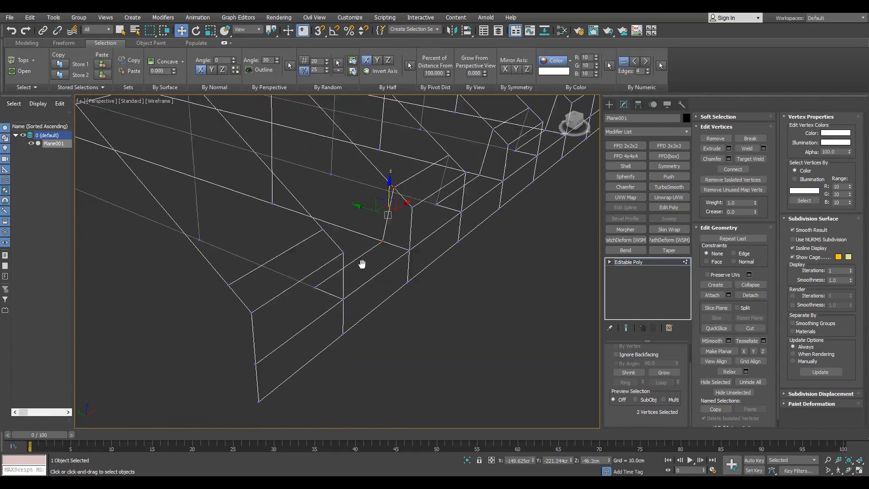
key(z)
scroll(362, 261, down, 4)
scroll(266, 285, down, 5)
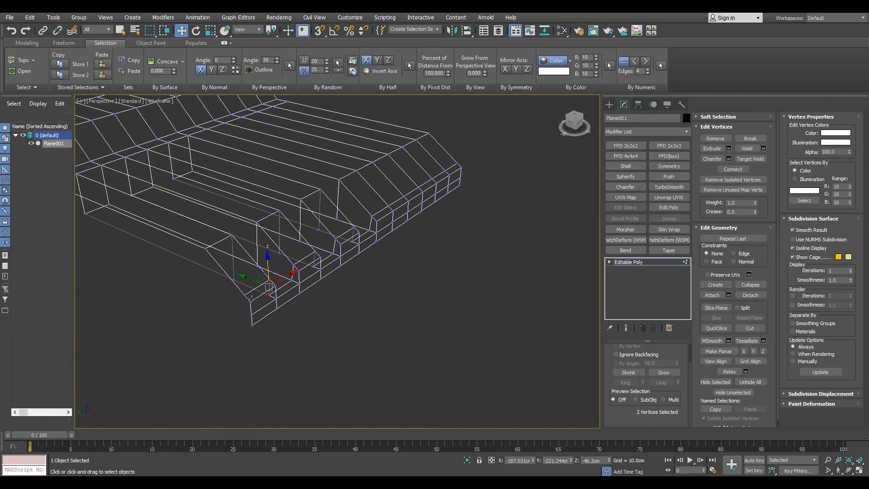
Step: Select the lengthwise edges at the rear ledge in line with the third slot's inner side
key(F3)
mouse_move(266, 286)
alt+middle_down()
mouse_move(291, 257)
mouse_move(316, 305)
mouse_move(367, 335)
alt+middle_up()
scroll(316, 305, down, 2)
key(F4)
key(alt+w)
middle_click(206, 202)
key(alt+w)
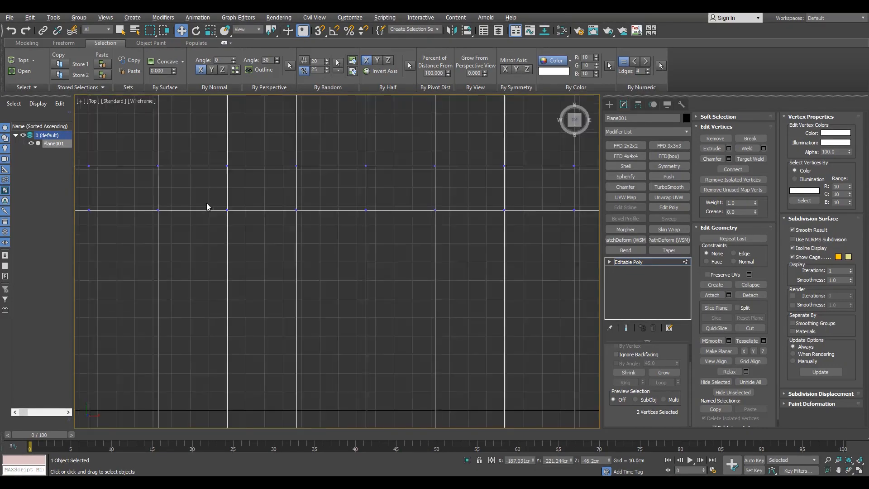
scroll(206, 203, down, 5)
key(2)
drag(258, 212, 274, 254)
key(alt+w)
middle_click(499, 354)
key(alt+w)
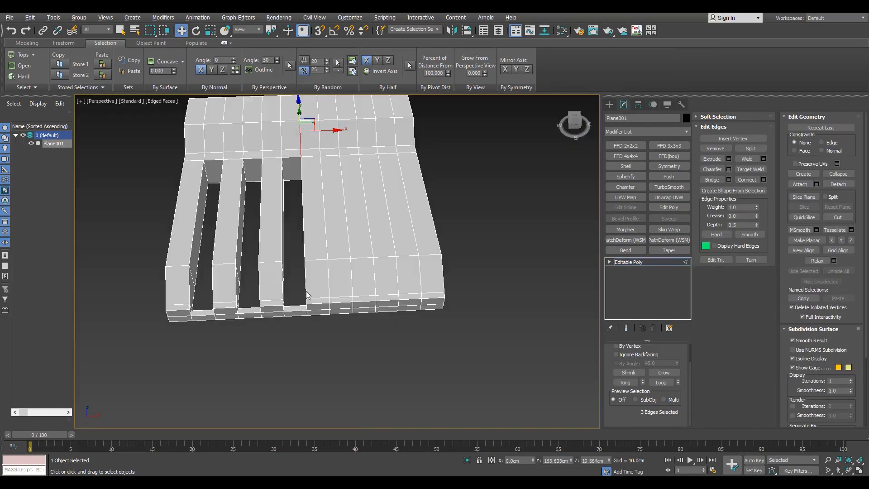
Step: Connect the edge ring of the column beside the third slot with a single segment to form a centre line
alt+middle_drag(270, 282, 342, 198)
key(ctrl+shift+e)
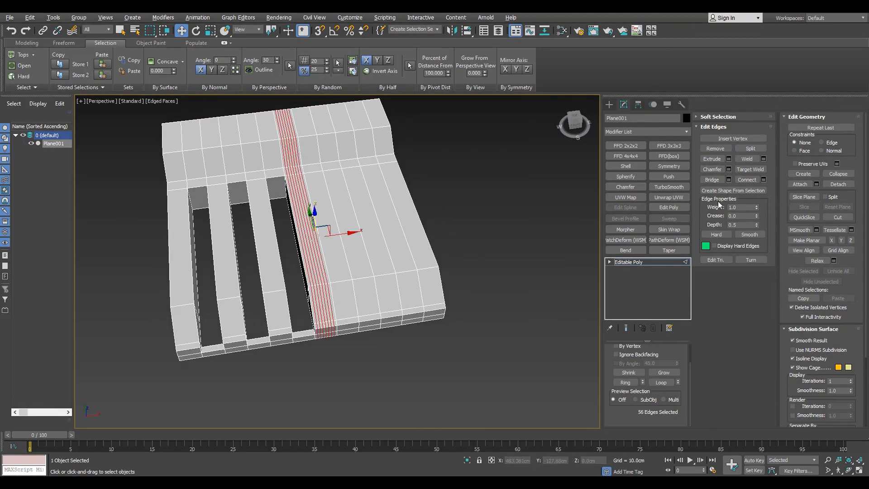
key(ctrl+z)
click(763, 180)
right_click(346, 265)
click(341, 304)
right_click(291, 235)
Step: Delete the unslotted half of the model beyond the new centre line
alt+middle_drag(333, 294, 308, 224)
click(290, 259)
key(5)
click(307, 250)
key(Delete)
scroll(307, 250, down, 6)
scroll(308, 225, up, 4)
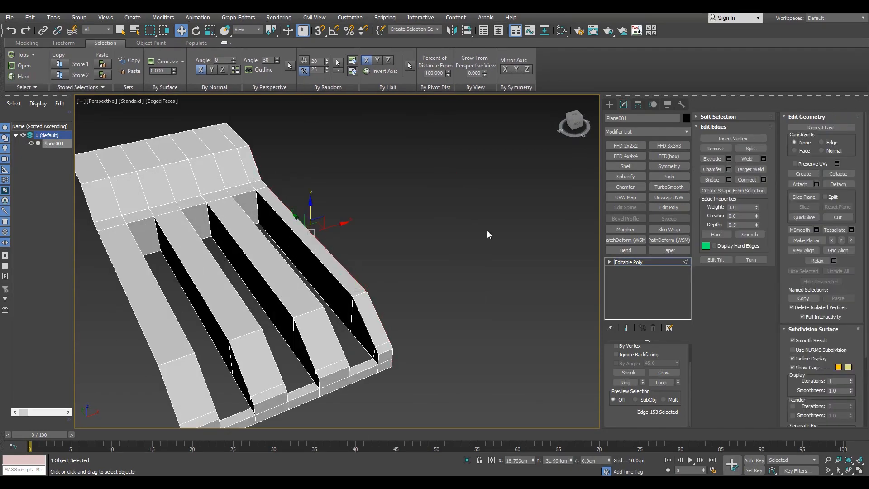
Step: Mirror the slotted half with a Symmetry modifier on the X axis, using Flip and a welded seam
click(685, 167)
alt+middle_drag(355, 301, 430, 324)
scroll(323, 333, down, 3)
scroll(347, 322, up, 6)
scroll(347, 321, down, 6)
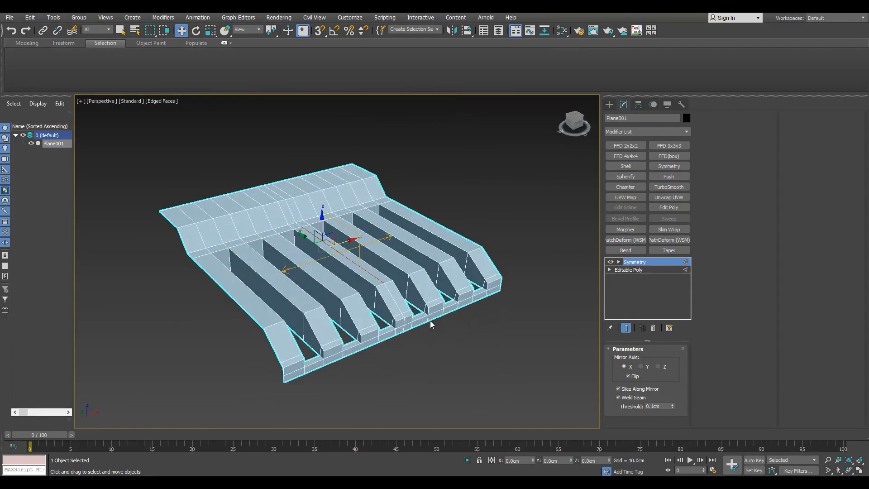
Step: Convert the mirrored object to an Editable Poly and check its element
right_click(430, 322)
click(511, 412)
key(5)
scroll(407, 290, up, 5)
scroll(407, 290, down, 5)
key(5)
alt+middle_drag(362, 290, 256, 258)
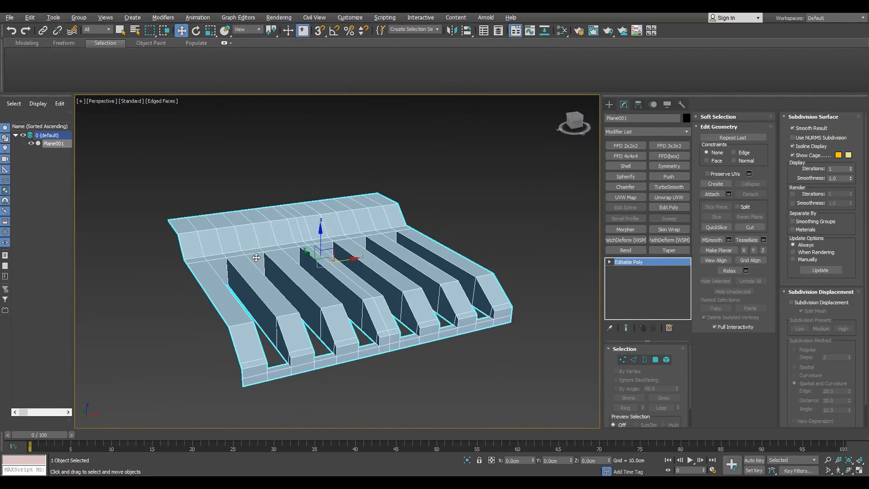
Step: Extrude the front lip's bottom edge loop back underneath the surface
middle_drag(249, 296, 262, 258)
scroll(281, 264, up, 3)
key(2)
double_click(330, 316)
alt+middle_drag(330, 309, 349, 299)
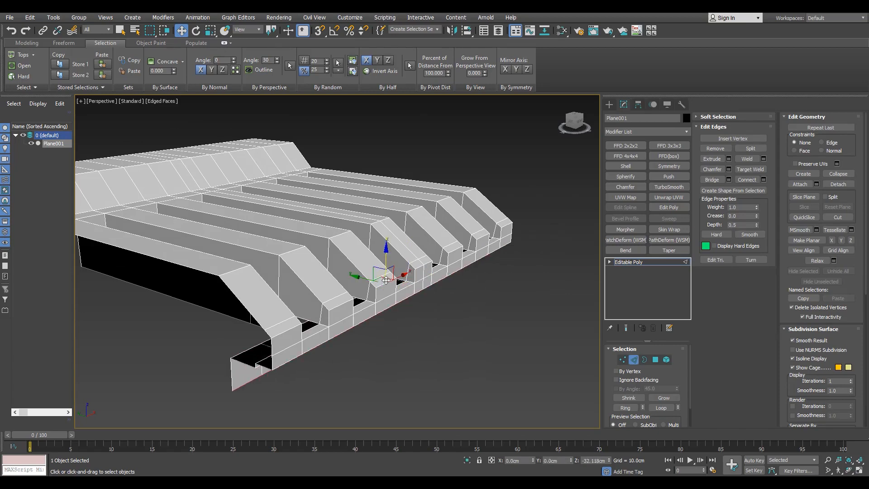
click(650, 267)
mouse_move(317, 267)
alt+middle_down()
mouse_move(268, 283)
mouse_move(300, 335)
alt+middle_up()
Step: Select all lengthwise edges of the strips and slots between the rear ledge and the front slope
key(2)
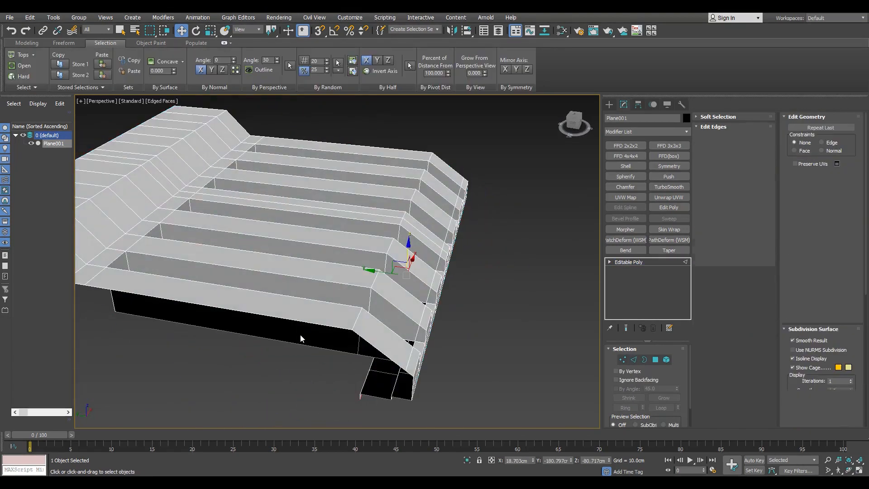
key(F3)
drag(300, 335, 279, 268)
key(F3)
scroll(278, 267, down, 3)
alt+middle_drag(303, 284, 287, 297)
key(F3)
ctrl+drag(287, 296, 297, 181)
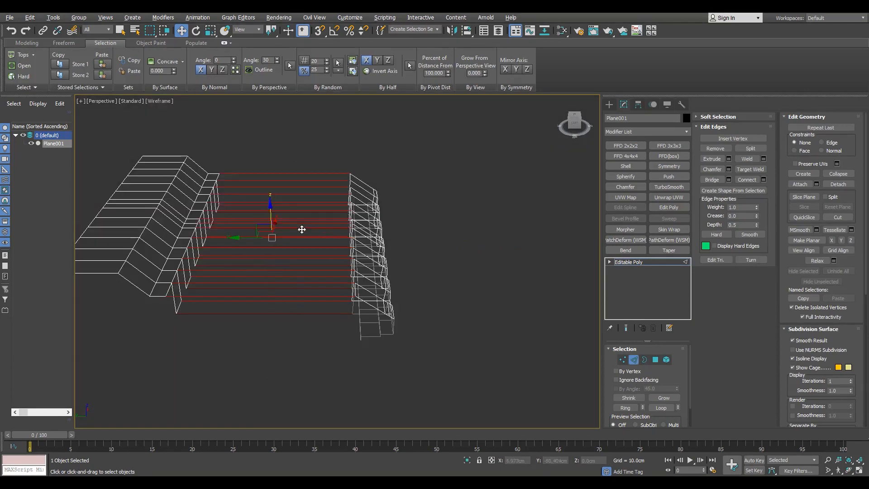
Step: Connect the selected lengthwise edges with evenly spaced crosswise segments
key(F3)
alt+middle_drag(300, 229, 296, 291)
click(764, 179)
scroll(377, 220, up, 3)
click(344, 265)
double_click(344, 265)
double_click(344, 264)
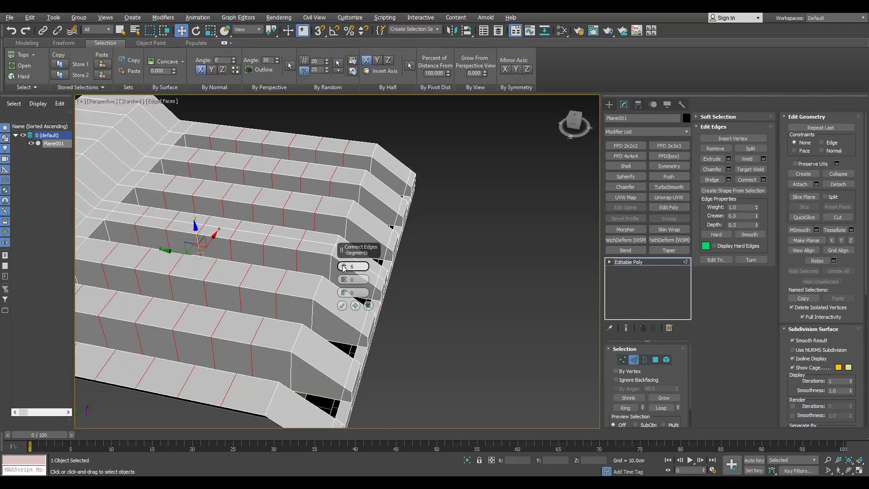
double_click(344, 265)
click(344, 268)
click(342, 306)
Step: Select the lengthwise edges of the front slope and its slot walls in the Left view
scroll(342, 306, down, 4)
key(alt+w)
right_click(257, 333)
key(alt+w)
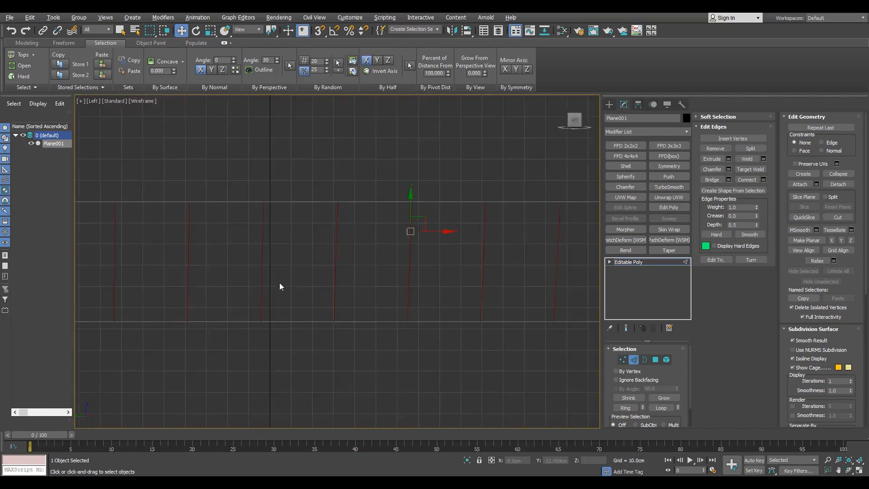
middle_drag(543, 284, 249, 281)
drag(376, 280, 405, 219)
key(alt+w)
key(alt+w)
alt+middle_drag(445, 374, 362, 303)
scroll(362, 303, up, 3)
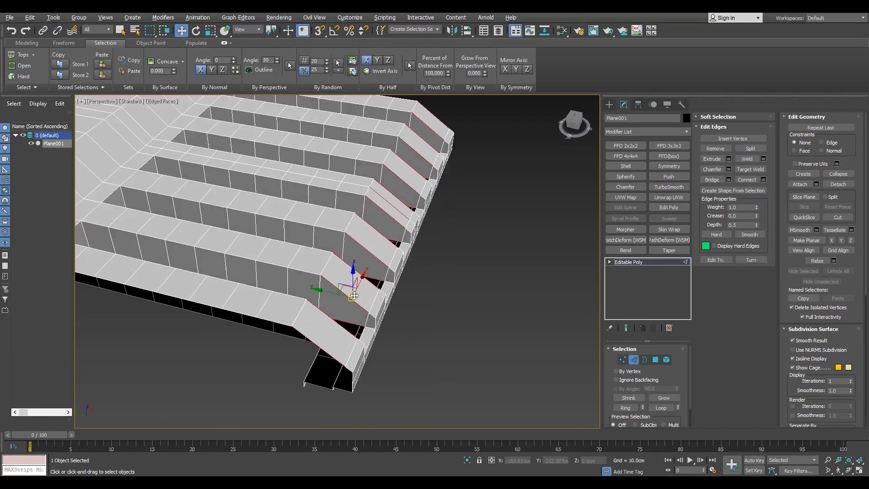
Step: Connect the selected front slope edges with 3 segments
click(763, 180)
scroll(403, 283, up, 3)
double_click(344, 269)
double_click(344, 269)
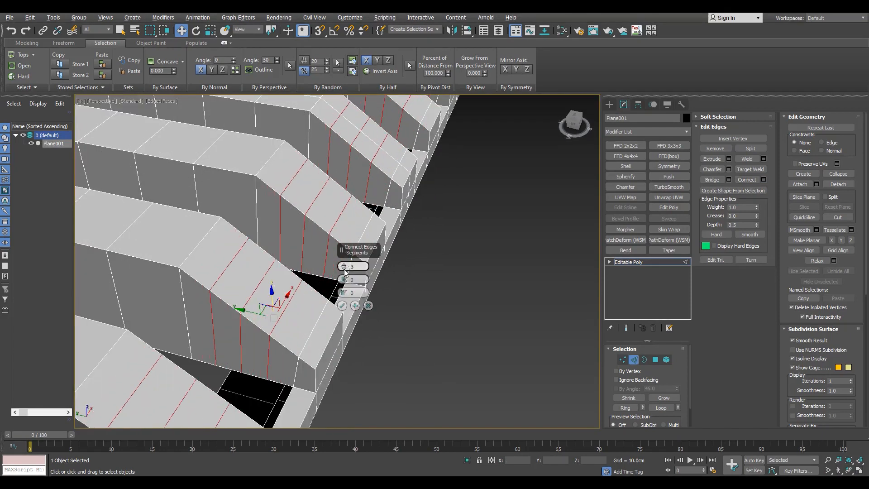
click(342, 306)
scroll(342, 306, down, 5)
alt+middle_drag(342, 305, 285, 244)
scroll(285, 242, up, 5)
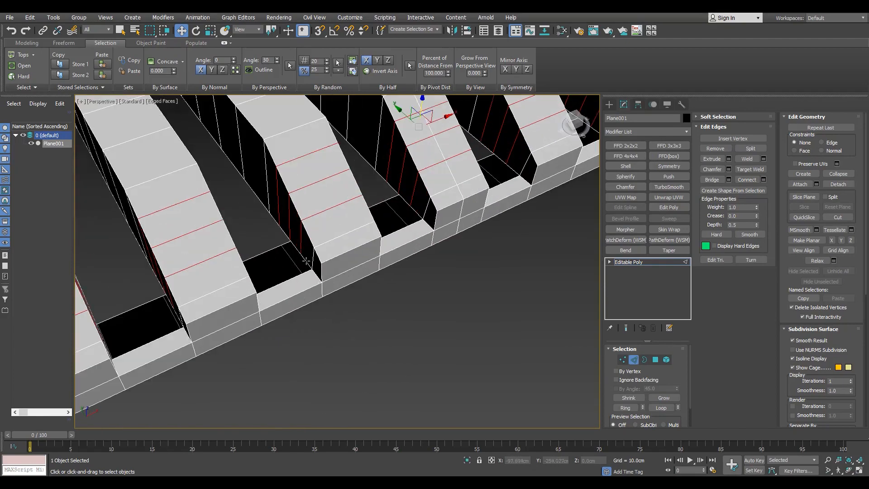
Step: Select the lower wall edges on both sides of a slot's opening at the front lip and bridge them
click(294, 245)
alt+drag(285, 232, 287, 247)
scroll(282, 249, up, 3)
key(F3)
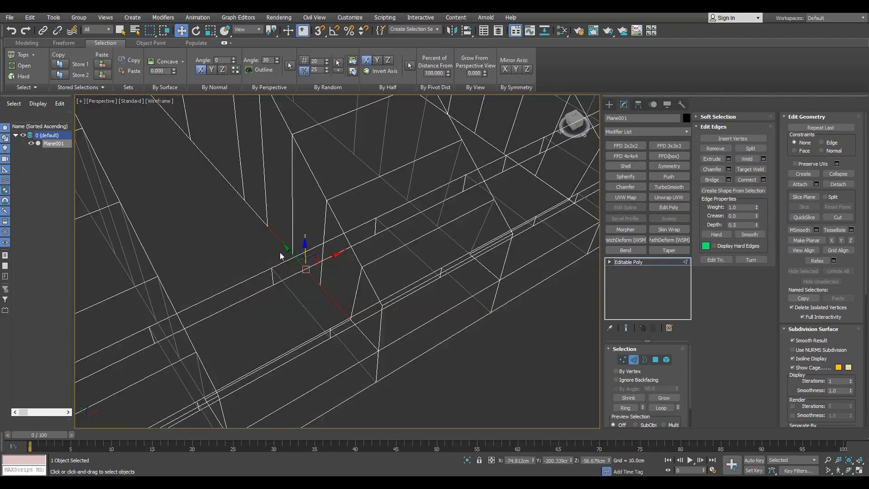
mouse_move(279, 252)
alt+middle_down()
mouse_move(227, 240)
mouse_move(237, 234)
alt+middle_up()
scroll(656, 387, down, 2)
key(F3)
alt+middle_drag(170, 267, 166, 277)
ctrl+click(149, 266)
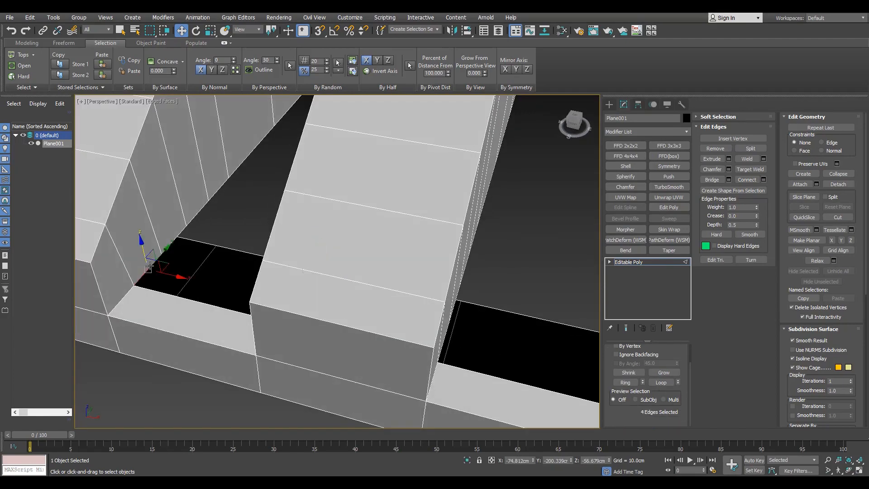
scroll(493, 294, down, 5)
alt+middle_drag(362, 278, 333, 273)
scroll(329, 272, up, 5)
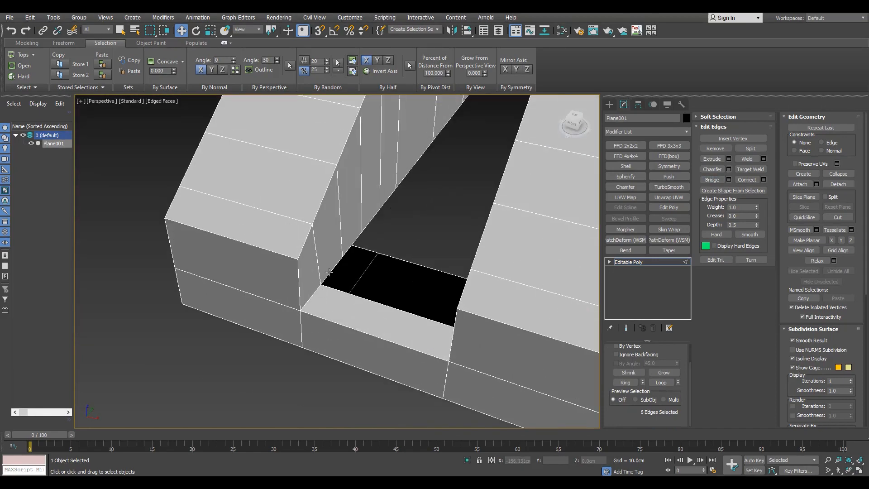
alt+middle_drag(360, 240, 394, 266)
ctrl+click(488, 239)
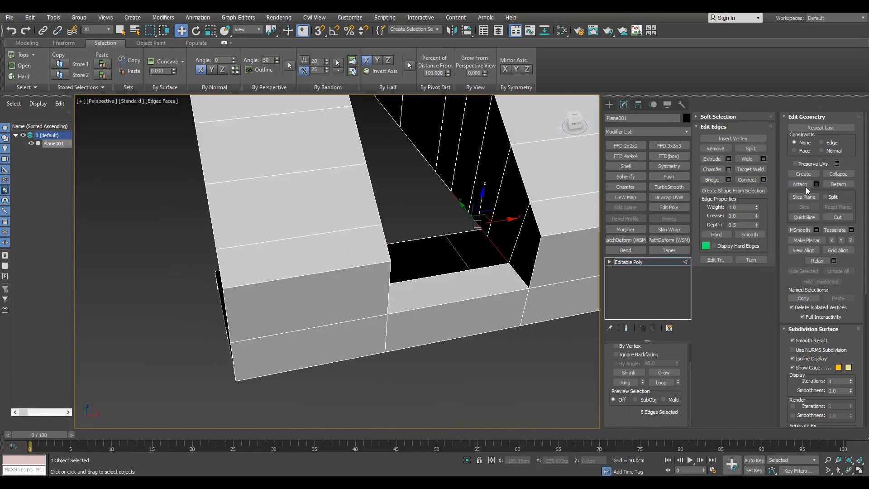
click(711, 179)
Step: Bridge the lower wall edges across the front openings of the remaining slots
scroll(425, 238, down, 5)
scroll(393, 290, up, 5)
middle_drag(549, 221, 258, 270)
click(719, 182)
alt+middle_drag(313, 343, 373, 341)
scroll(372, 341, down, 5)
scroll(289, 289, up, 5)
click(329, 281)
scroll(329, 281, down, 3)
alt+middle_drag(329, 281, 227, 254)
click(721, 182)
alt+middle_drag(281, 313, 362, 285)
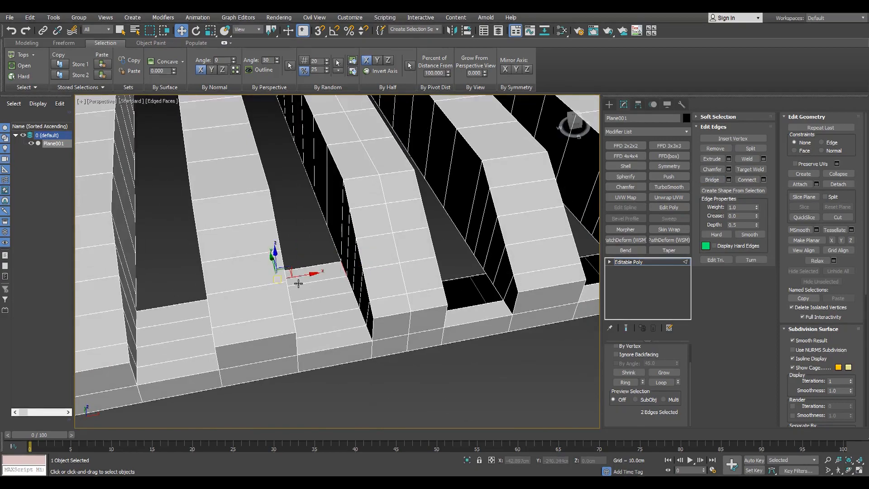
Step: Select all polygons of the mesh and apply Auto Smooth with a threshold of 45
scroll(337, 281, down, 3)
alt+middle_drag(181, 281, 239, 299)
key(2)
key(4)
click(238, 306)
scroll(238, 306, up, 3)
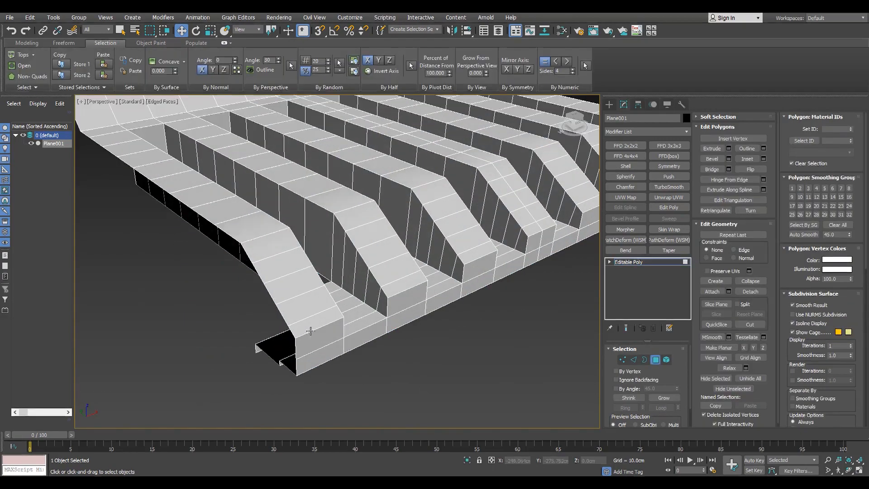
key(2)
click(389, 310)
middle_drag(531, 356, 549, 345)
key(4)
key(ctrl+a)
click(796, 235)
click(520, 344)
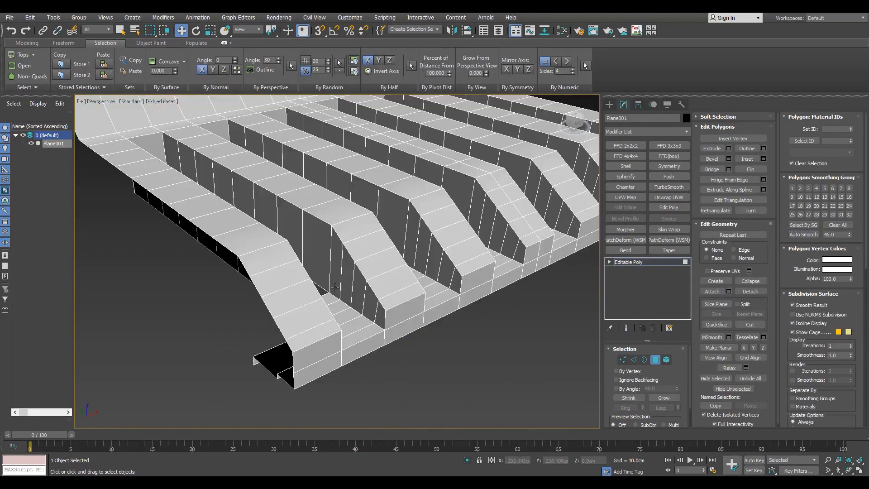
Step: Select the row of polygons along the rear ledge's slope and auto smooth it at 45
scroll(507, 341, down, 2)
key(F4)
middle_drag(181, 183, 234, 226)
key(F4)
click(234, 226)
shift+click(257, 217)
click(802, 234)
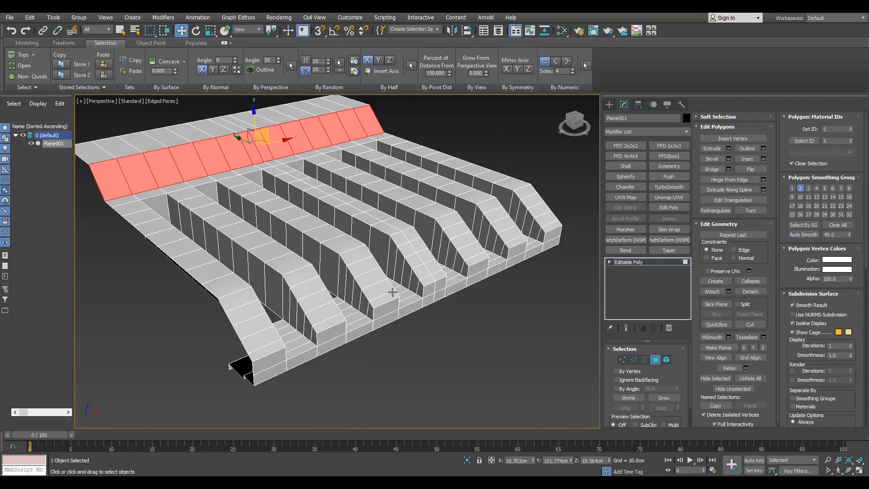
click(383, 341)
scroll(363, 346, down, 3)
key(F4)
scroll(346, 340, up, 4)
key(F4)
Step: Select the ring of vertical edges on the slot walls and strip fronts, and connect it with two segments pinched toward the upper and lower borders
key(2)
click(337, 352)
key(alt+r)
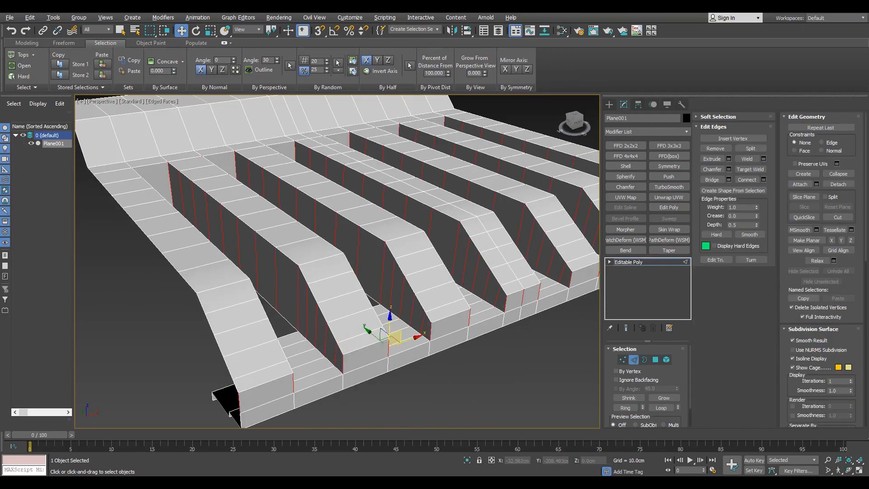
alt+middle_drag(393, 345, 355, 332)
click(764, 180)
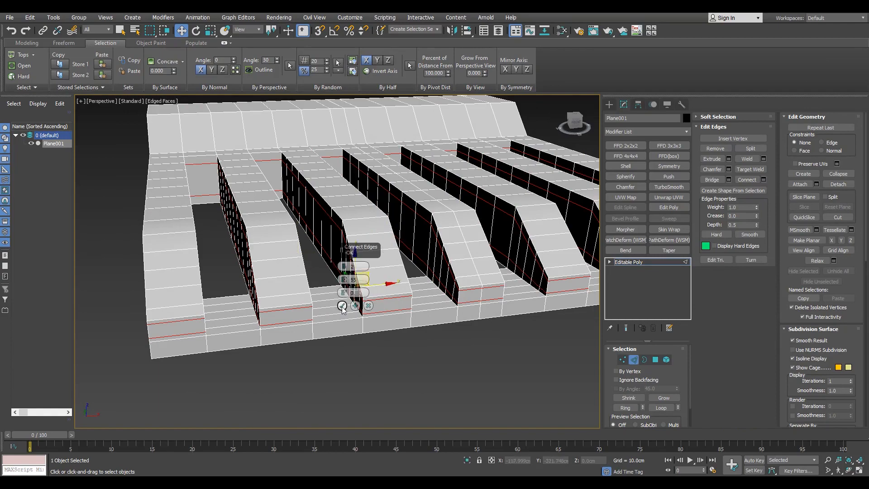
Step: Try to connect the crosswise edges of each strip with two lengthwise segments pinched toward the strip's sides
double_click(195, 315)
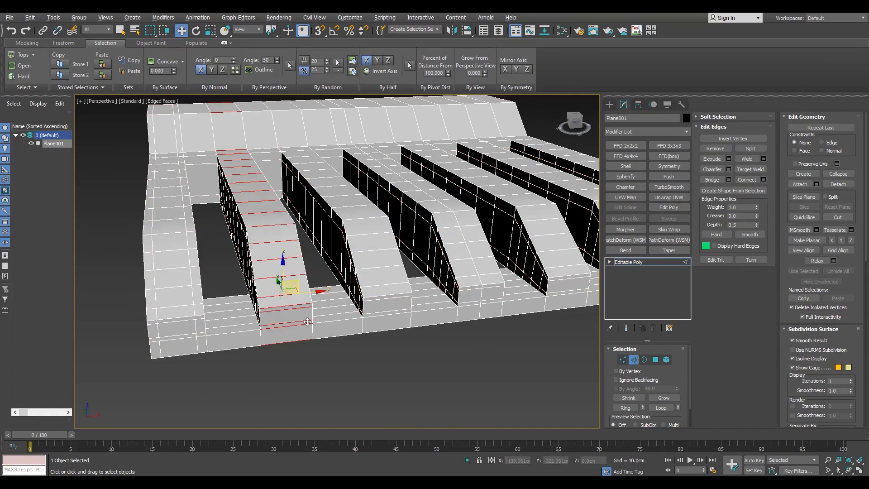
key(ctrl+shift+e)
scroll(307, 322, down, 5)
scroll(253, 306, up, 3)
alt+middle_drag(307, 321, 230, 316)
click(232, 291)
key(alt+r)
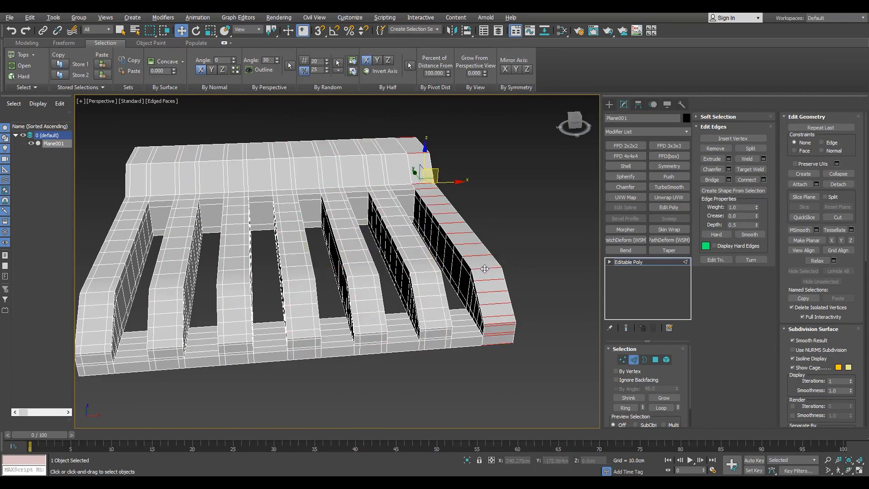
scroll(333, 325, down, 3)
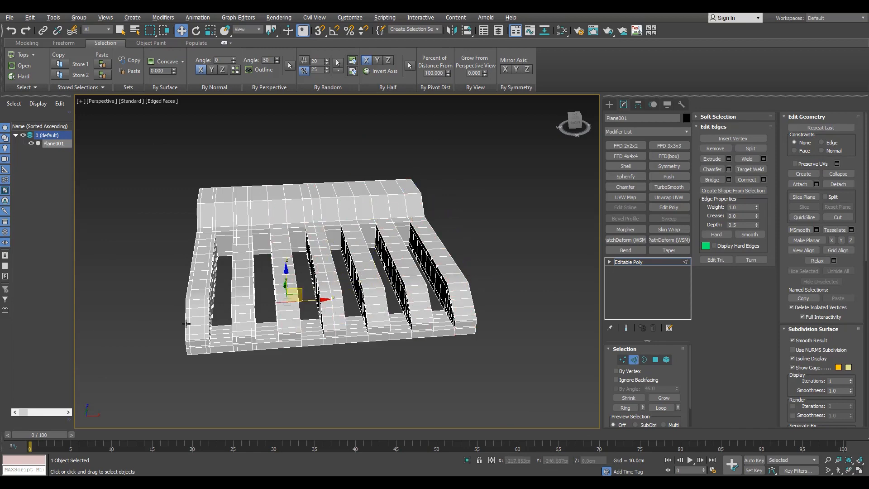
Step: Connect the crosswise edge ring of each strip with 1 lengthwise segment, with pinch and slide at 0
scroll(186, 323, up, 2)
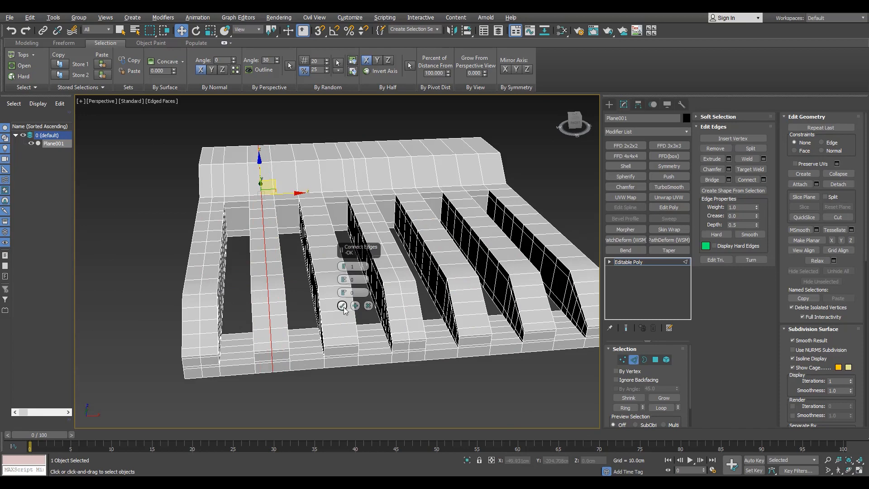
click(472, 290)
key(alt+r)
middle_drag(473, 291, 360, 325)
key(alt+r)
key(ctrl+shift+e)
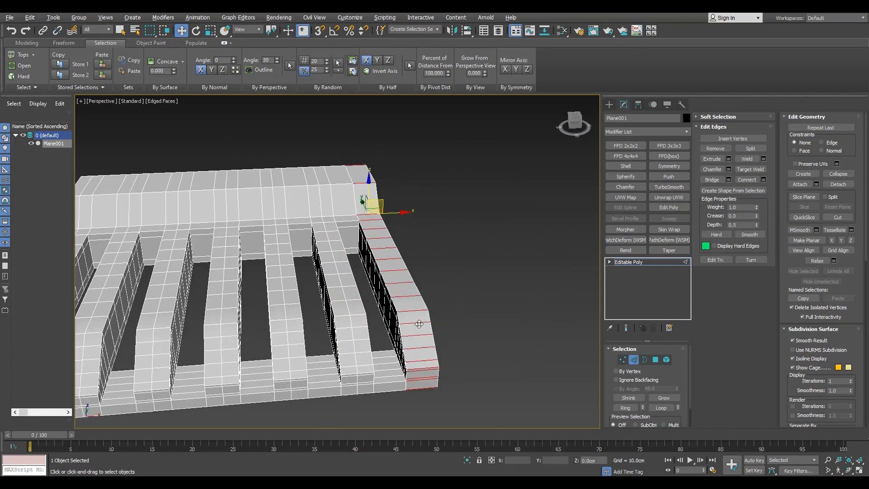
key(ctrl+shift+e)
Step: Add a centred lengthwise segment to the rear ledge and front lip in line with the outermost slot
alt+middle_drag(419, 324, 314, 227)
scroll(314, 227, up, 2)
click(315, 226)
key(alt+r)
key(ctrl+shift+e)
middle_drag(298, 258, 277, 224)
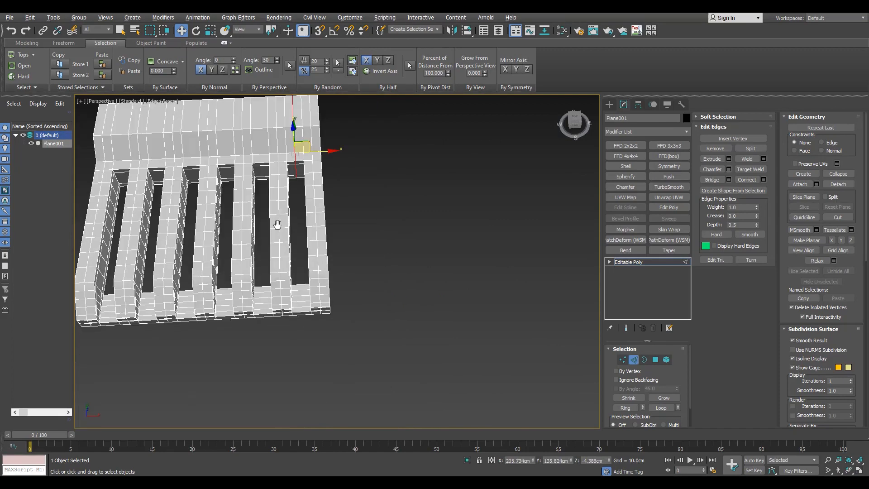
scroll(278, 225, up, 5)
scroll(218, 312, down, 5)
Step: In the Top view, connect the rear ledge's crosswise edges in line with each remaining slot with a centred segment
key(alt+w)
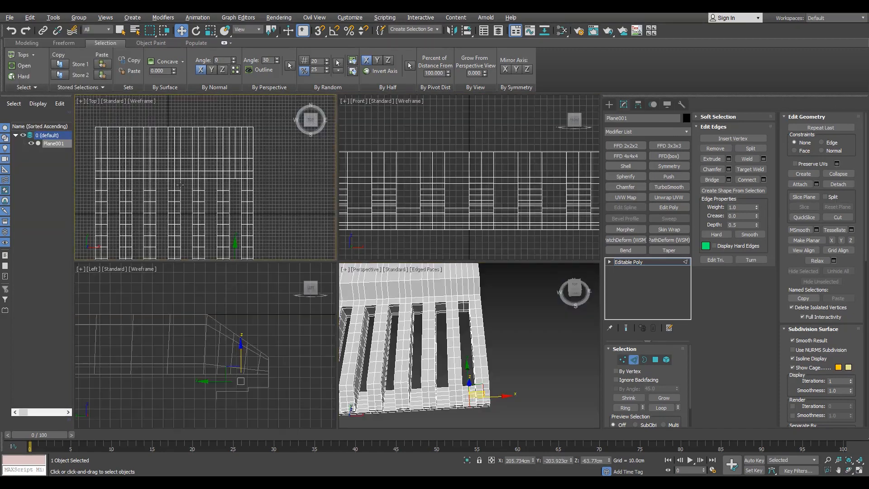
key(alt+w)
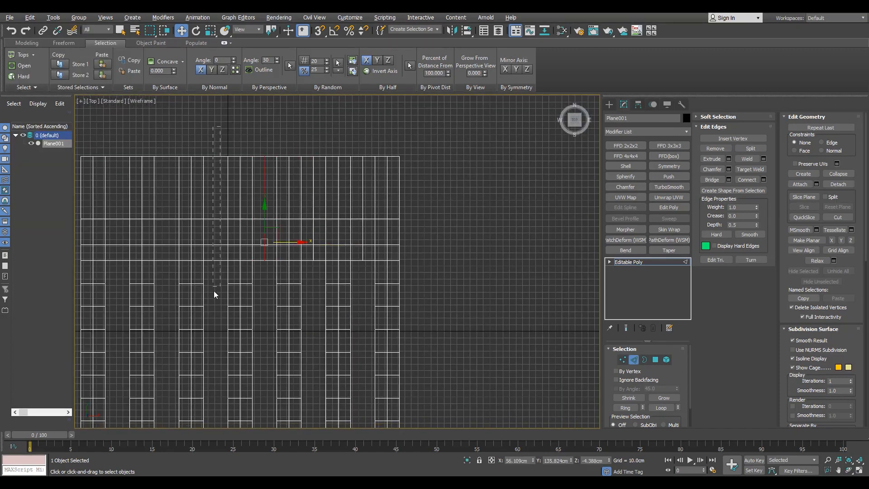
drag(213, 290, 214, 291)
middle_drag(163, 149, 255, 200)
drag(213, 341, 214, 340)
middle_drag(204, 412, 210, 288)
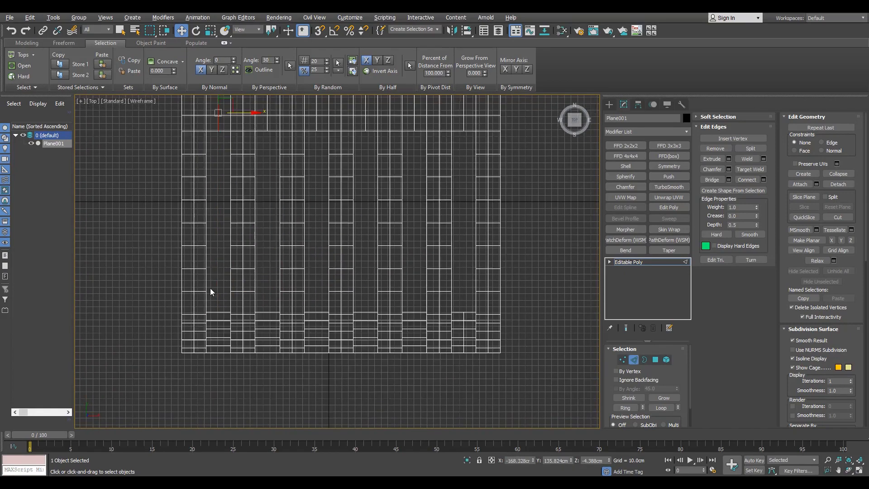
Step: Connect the crosswise edges of the front lip between the strips with a centred lengthwise segment in each slot
scroll(210, 289, up, 2)
drag(219, 314, 224, 408)
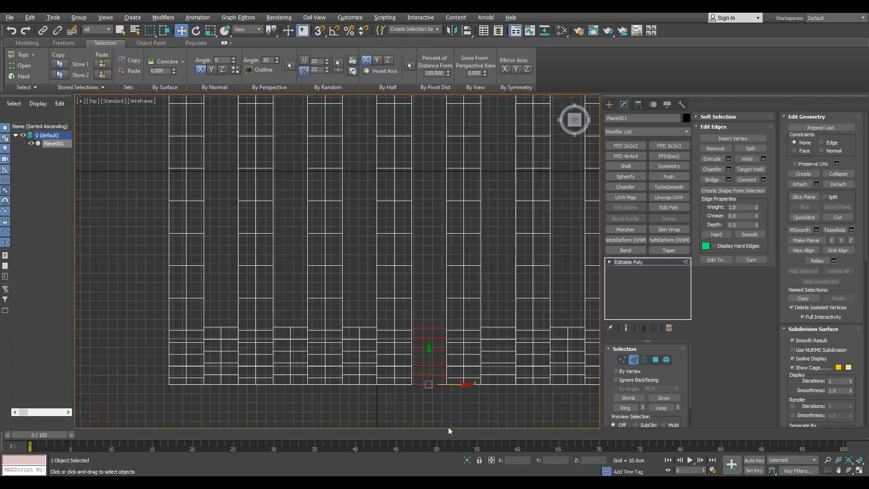
key(ctrl+shift+e)
scroll(502, 417, down, 3)
key(alt+w)
key(alt+w)
alt+middle_drag(290, 327, 376, 304)
scroll(403, 326, up, 3)
scroll(403, 326, down, 4)
Step: Apply a TurboSmooth modifier to the mesh and separate its smoothing by Smoothing Groups
click(629, 262)
scroll(357, 313, up, 4)
click(669, 187)
click(658, 386)
key(F4)
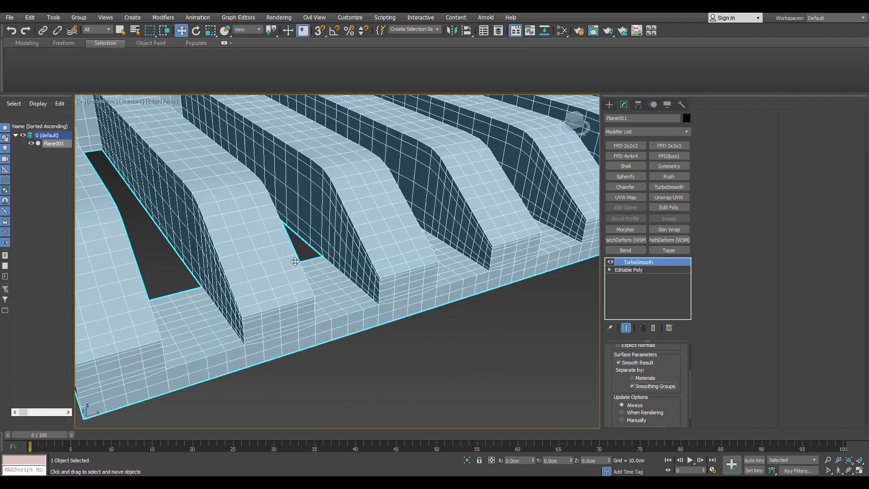
key(F4)
Step: Try a second TurboSmooth modifier on the mesh, check the slots, and remove it
click(669, 188)
scroll(330, 316, down, 5)
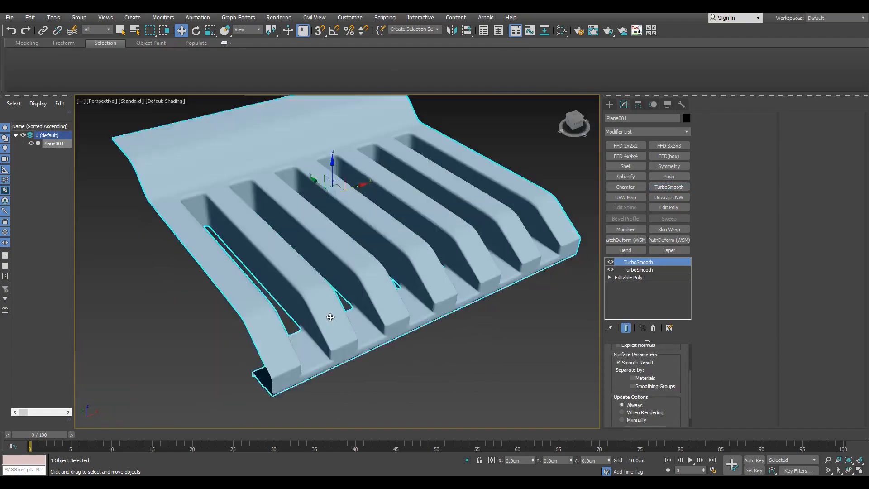
mouse_move(330, 316)
alt+middle_down()
mouse_move(294, 324)
mouse_move(314, 312)
alt+middle_up()
key(F4)
scroll(343, 177, up, 4)
middle_drag(343, 178, 378, 258)
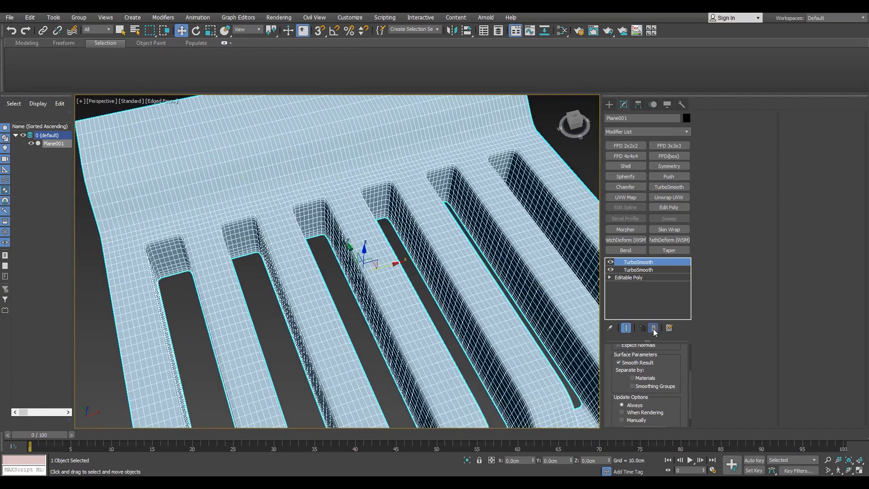
click(653, 329)
Step: Select the strips' front end faces together with the slot walls and smooth them as one group
scroll(349, 256, down, 5)
key(4)
alt+middle_drag(290, 316, 279, 287)
scroll(280, 287, up, 5)
key(2)
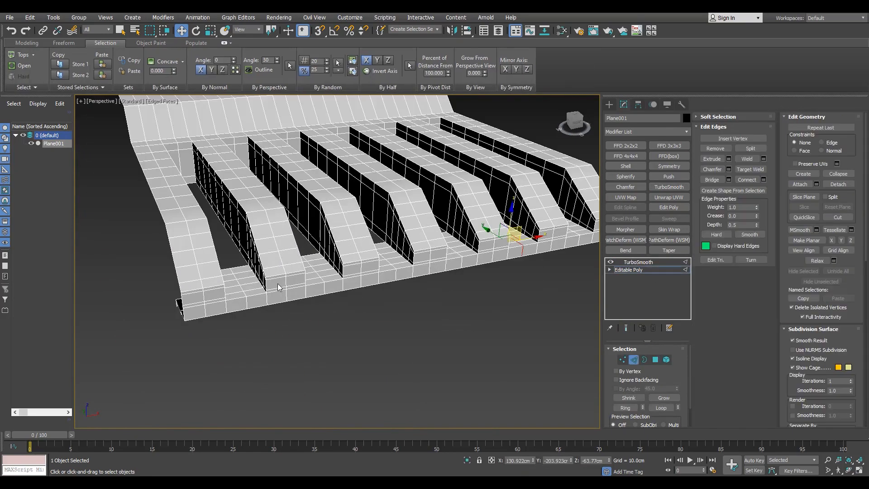
scroll(280, 283, up, 2)
key(4)
click(286, 281)
shift+click(299, 280)
click(663, 401)
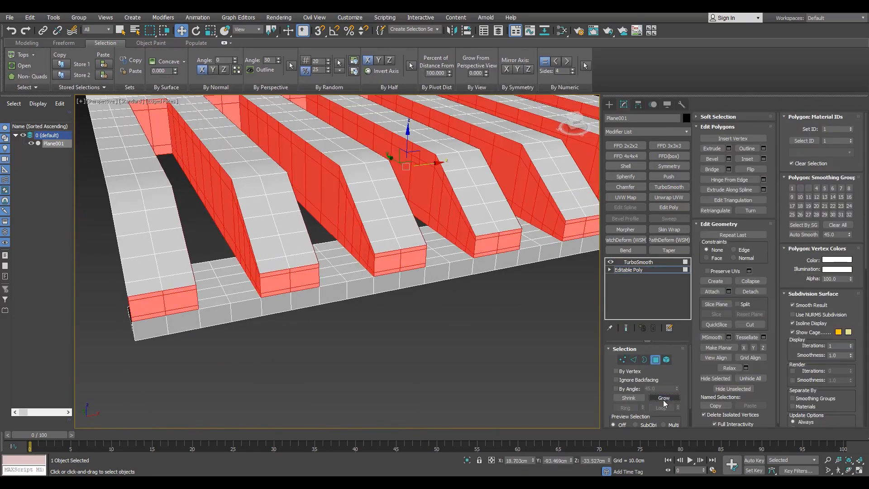
Step: Examine the TurboSmooth result around the slots and the strips' front ends
click(636, 262)
scroll(672, 349, down, 3)
scroll(352, 291, down, 4)
alt+middle_drag(352, 291, 278, 241)
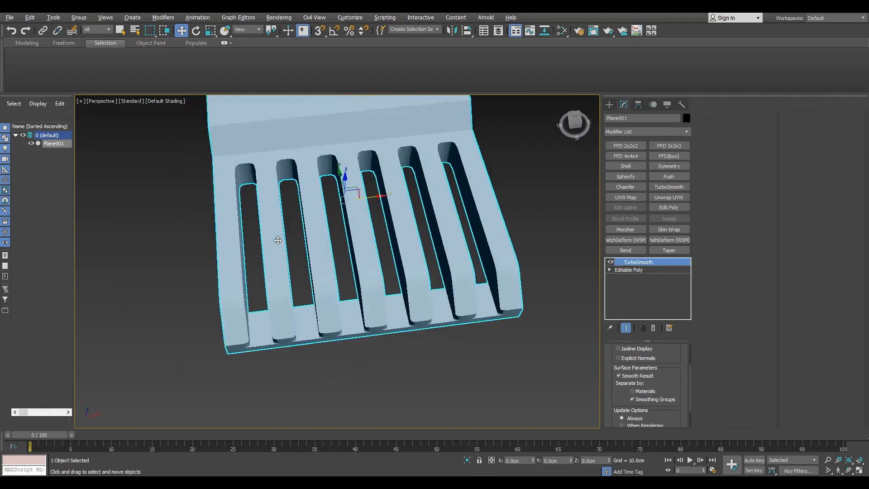
scroll(345, 320, up, 3)
scroll(344, 298, up, 5)
key(F4)
scroll(343, 298, down, 5)
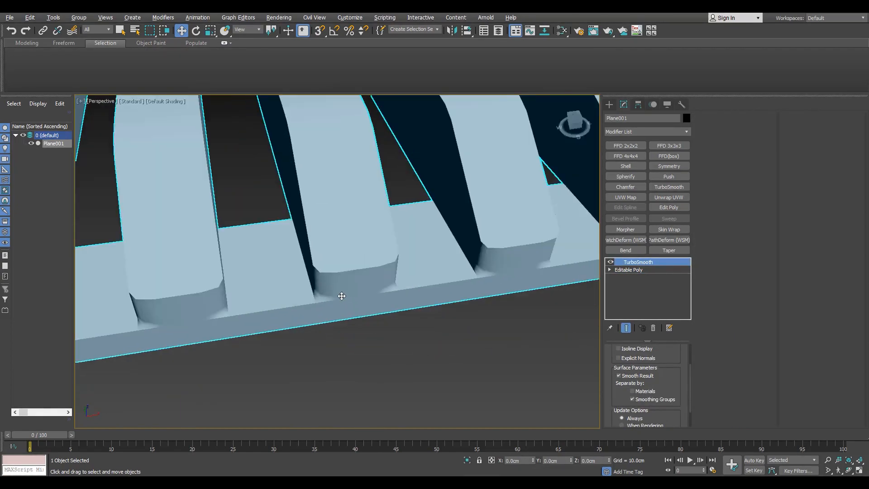
Step: Select the row of polygons along the front lip's vertical face and assign it to smoothing group 1
click(631, 269)
key(4)
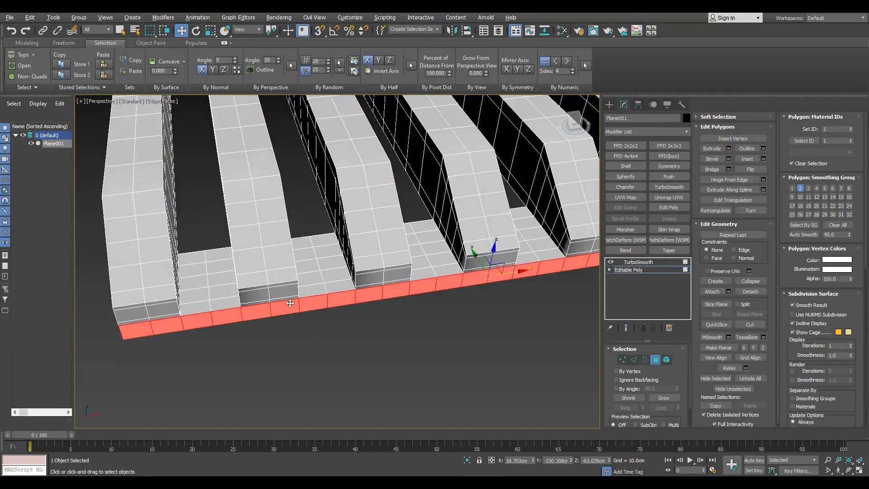
scroll(290, 303, up, 2)
click(615, 269)
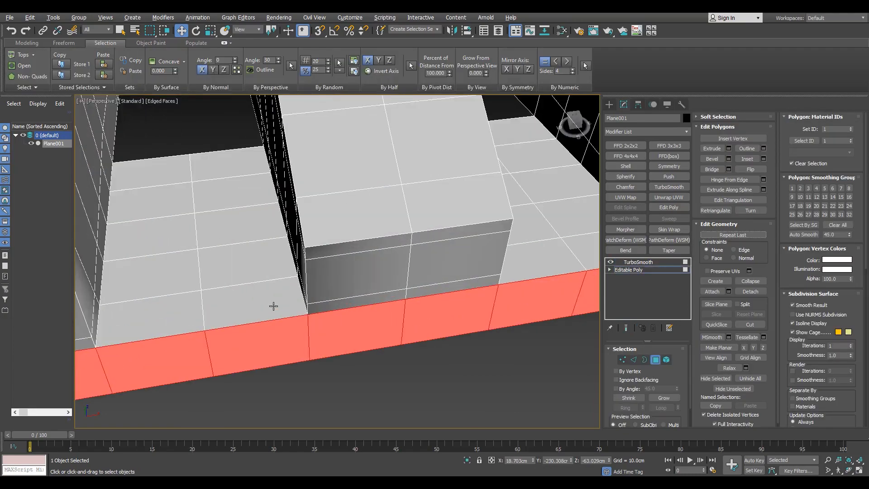
click(270, 339)
shift+click(351, 329)
click(792, 190)
Step: Inspect the smoothed front lip and strip corners with and without the edges displayed
click(626, 262)
scroll(400, 259, down, 5)
key(F4)
alt+middle_drag(379, 259, 339, 281)
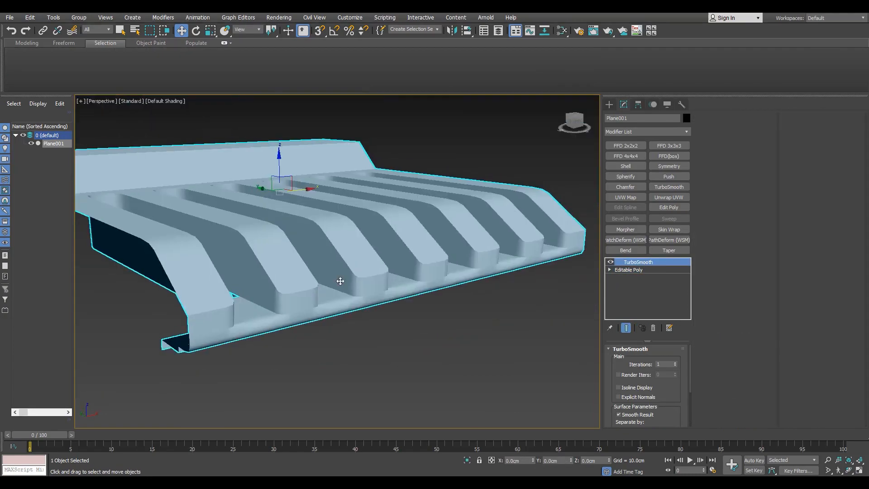
key(F4)
scroll(340, 281, up, 2)
scroll(336, 315, down, 3)
scroll(336, 315, up, 4)
scroll(339, 321, down, 2)
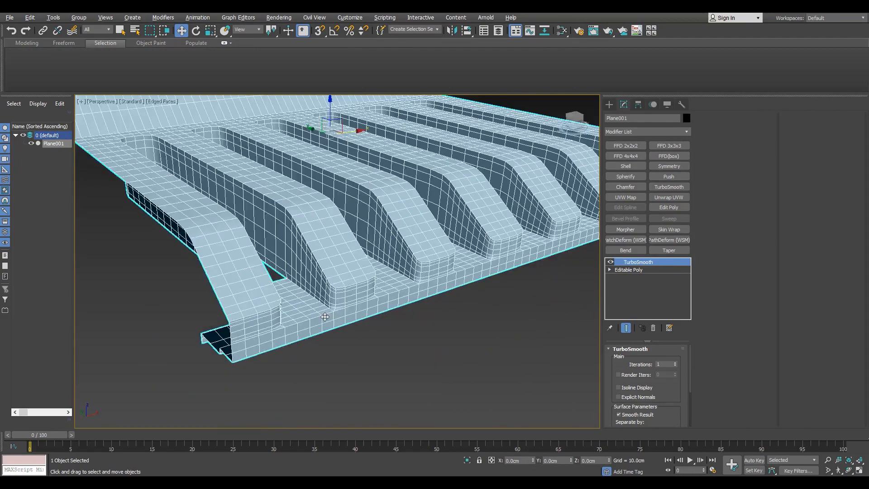
scroll(342, 326, up, 3)
key(F4)
alt+middle_drag(343, 328, 385, 328)
key(F4)
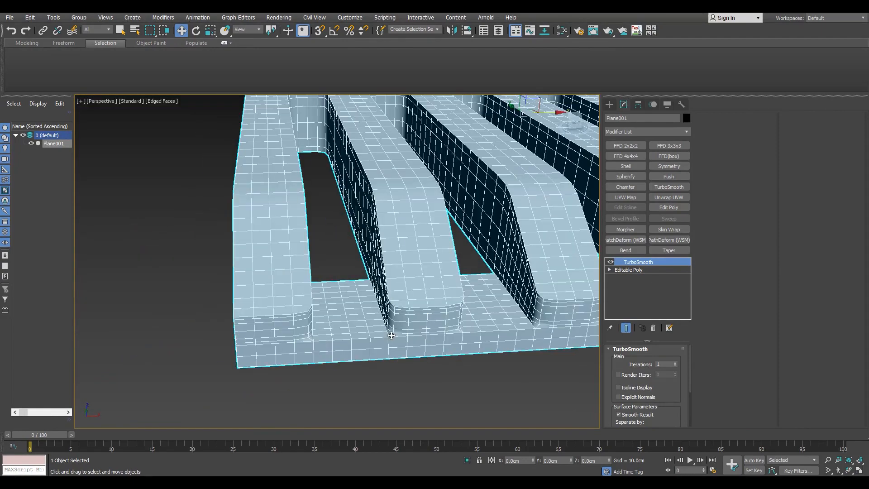
scroll(393, 335, up, 3)
key(F4)
key(F4)
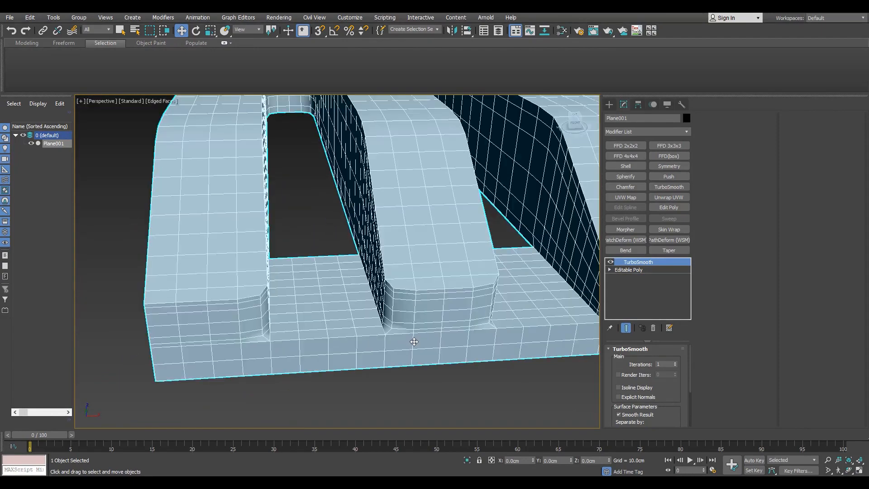
Step: Remove the TurboSmooth modifier and auto smooth the front end faces of the first two strips at 45
click(654, 328)
key(4)
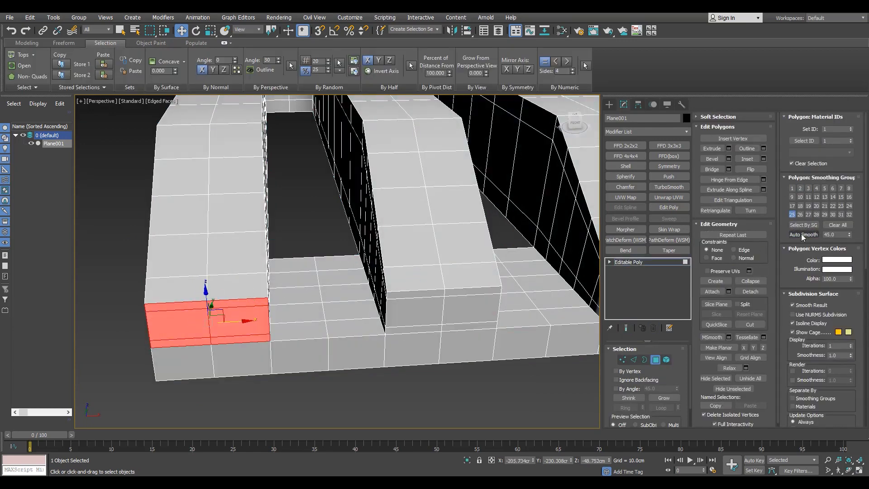
key(4)
Step: Reapply TurboSmooth with separation by Smoothing Groups and check the strip fronts without edges
click(667, 188)
drag(675, 390, 674, 368)
click(651, 418)
key(F4)
scroll(353, 318, down, 5)
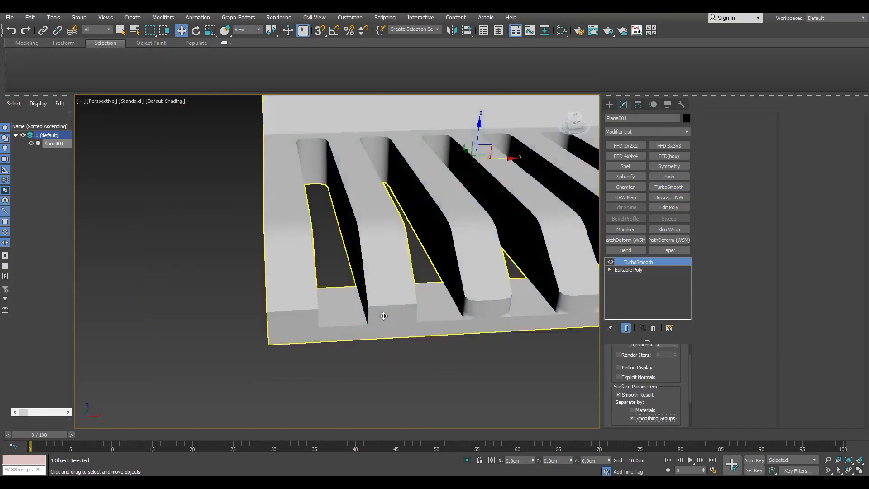
Step: Remove the TurboSmooth modifier and select the bottom edge loop of the second slot from the left end
alt+middle_drag(383, 316, 301, 246)
key(F4)
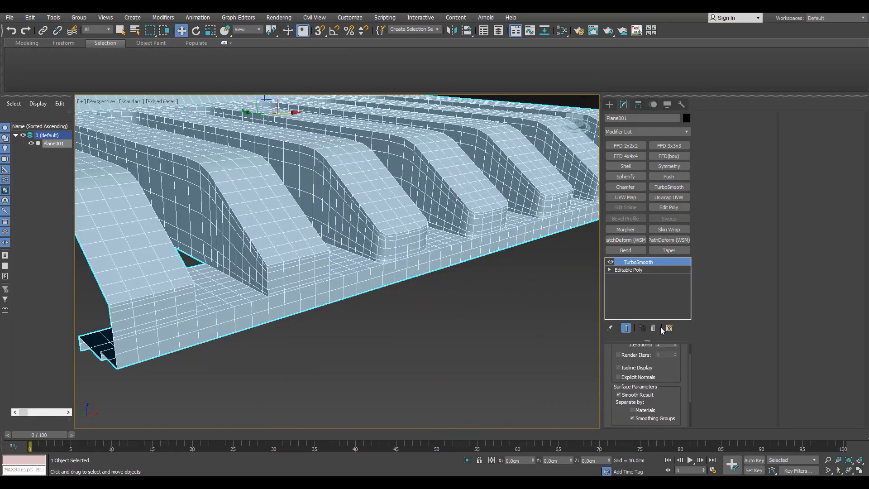
click(653, 329)
key(r)
alt+middle_drag(422, 268, 396, 286)
key(2)
scroll(395, 286, down, 3)
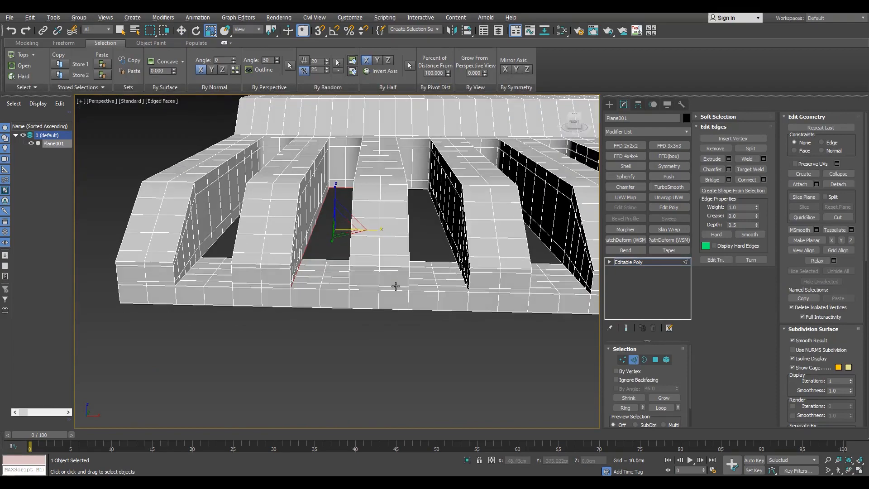
Step: Convert the second slot's bottom edge loop to vertices, keep only the front ones selected, and scale them to 80 along X
scroll(395, 286, up, 5)
alt+middle_drag(306, 294, 462, 232)
key(1)
right_click(210, 30)
drag(842, 183, 816, 183)
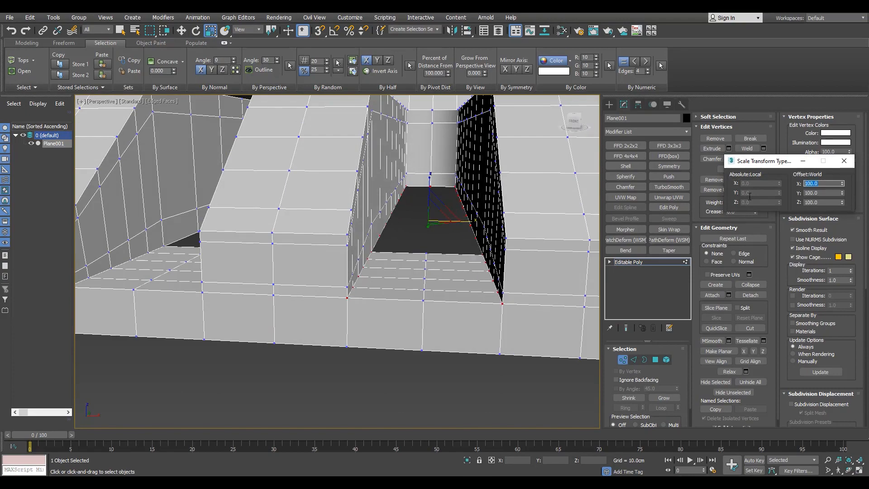
text(80)
key(Return)
mouse_move(317, 263)
alt+middle_down()
mouse_move(294, 265)
mouse_move(322, 268)
alt+middle_up()
key(F3)
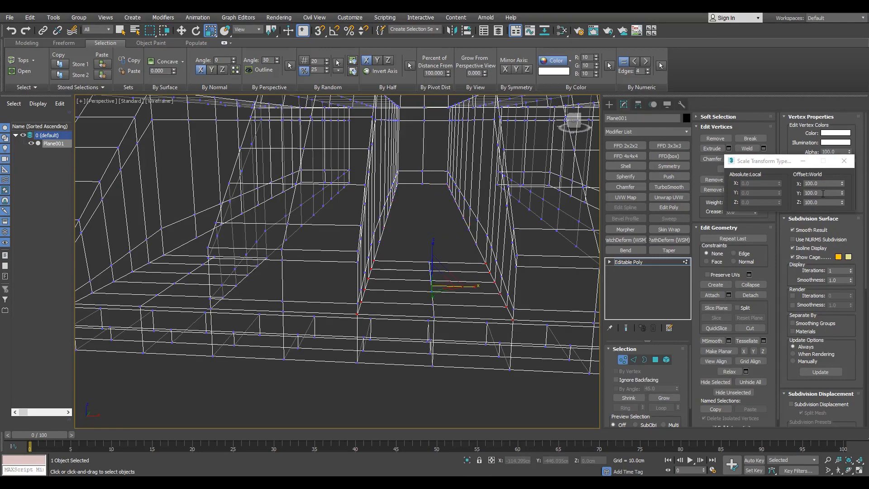
middle_drag(553, 268, 555, 270)
key(ctrl+z)
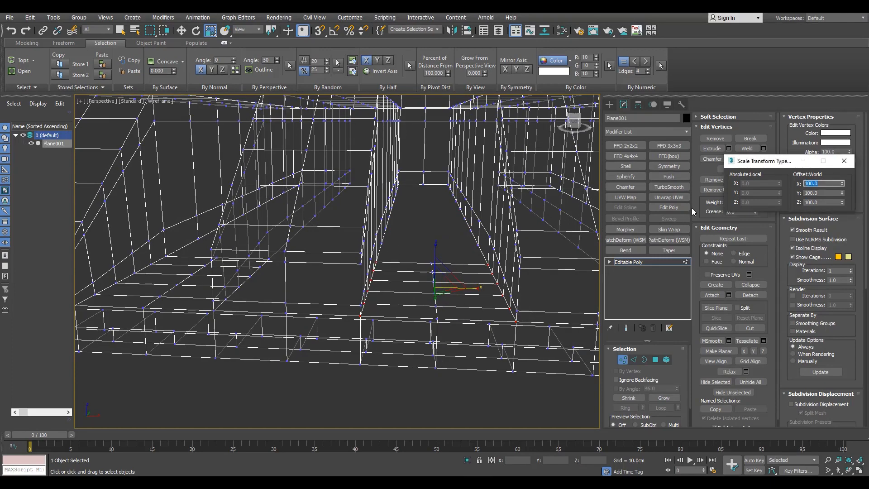
key(F3)
Step: Reduce the first slot's bottom loop to its front vertices and scale them closer together along X
alt+middle_drag(475, 243, 407, 272)
scroll(368, 301, up, 5)
key(2)
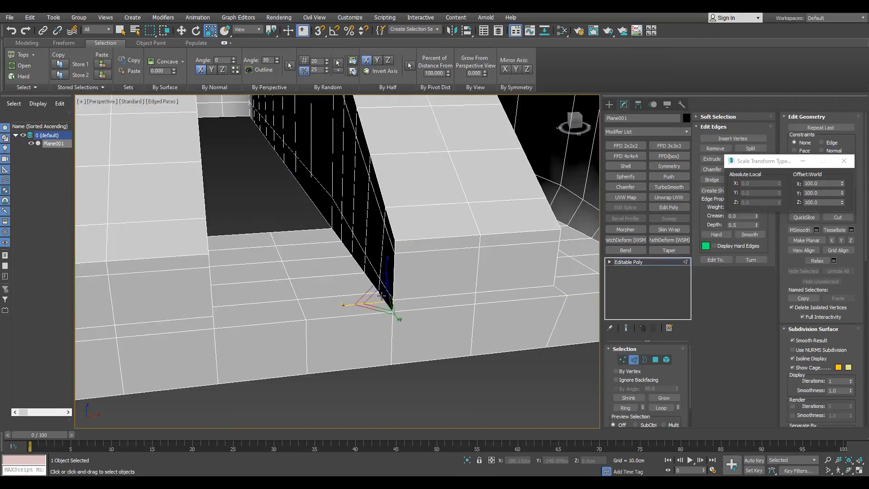
alt+middle_drag(371, 300, 257, 269)
ctrl+click(623, 360)
scroll(257, 269, up, 4)
key(F3)
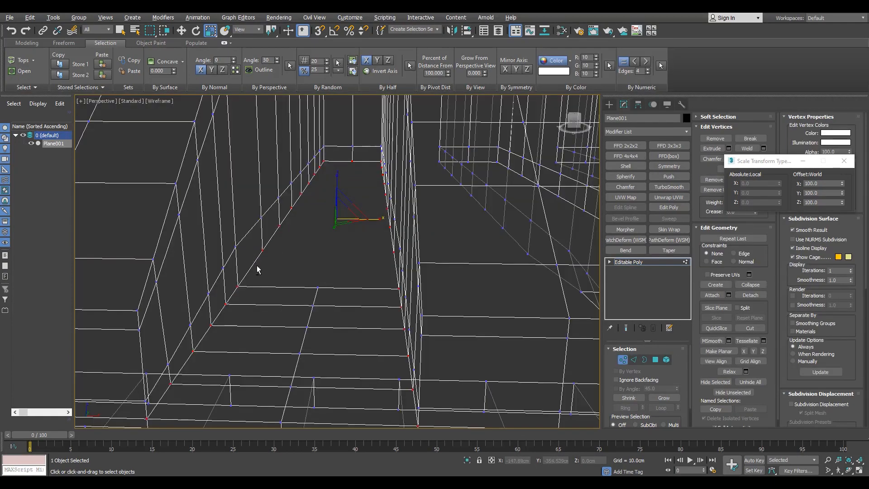
alt+middle_drag(363, 119, 287, 279)
key(F3)
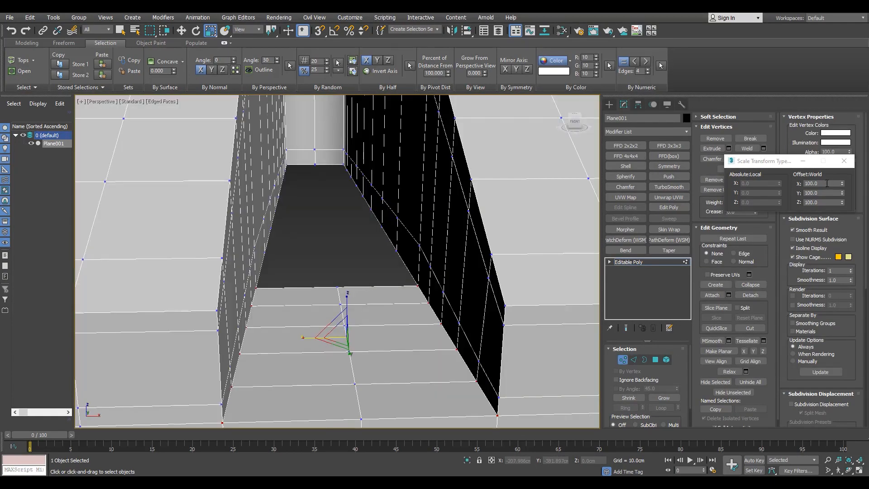
key(Return)
Step: Convert the third slot's bottom edge loop to vertices, deselect the rear ones, and scale the front ones inward along X
scroll(508, 248, down, 5)
alt+middle_drag(520, 264, 378, 310)
scroll(449, 304, up, 4)
key(2)
double_click(449, 304)
ctrl+click(623, 360)
key(F3)
scroll(472, 263, up, 4)
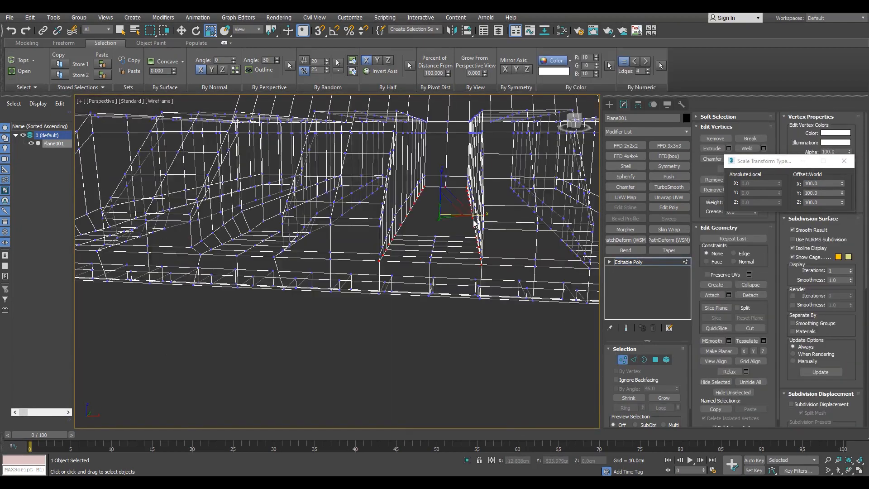
alt+drag(478, 156, 351, 249)
alt+middle_drag(353, 249, 373, 248)
key(F3)
drag(822, 183, 781, 182)
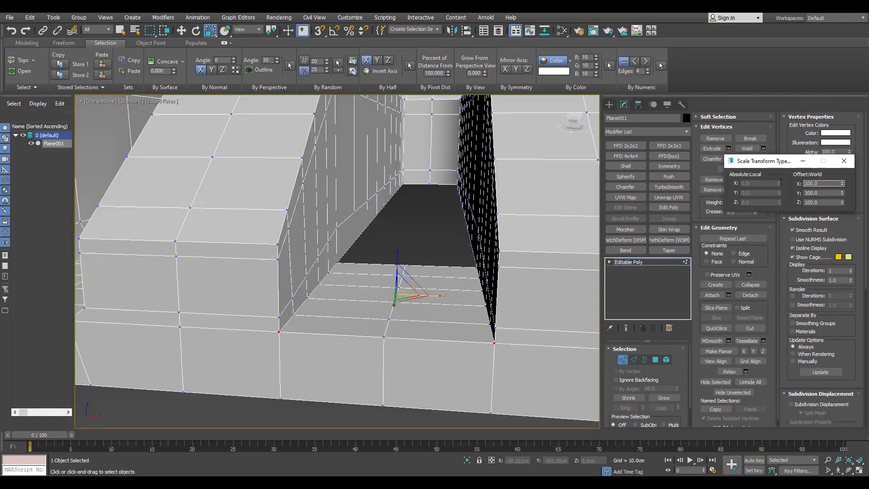
Step: Narrow the front of the fourth slot by scaling only the front vertices of its bottom loop along X
scroll(425, 278, down, 5)
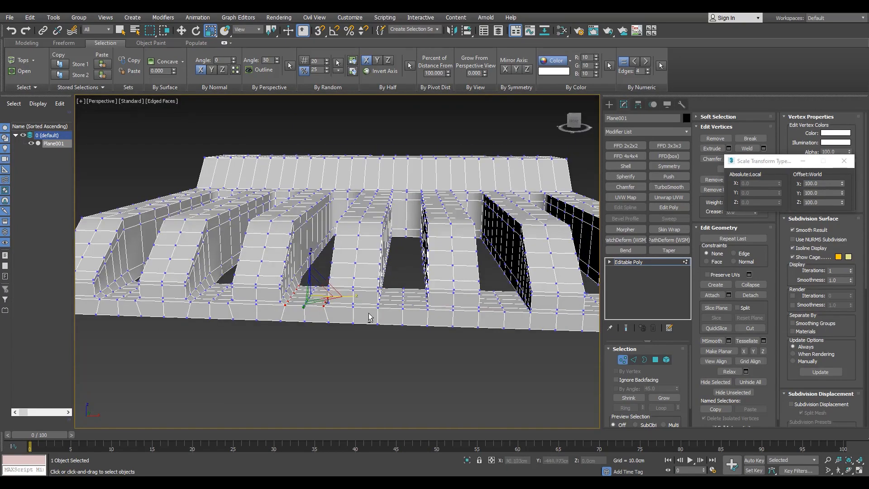
scroll(381, 301, up, 5)
key(2)
alt+middle_drag(425, 277, 419, 255)
ctrl+click(619, 361)
key(F3)
alt+drag(434, 268, 488, 177)
key(F3)
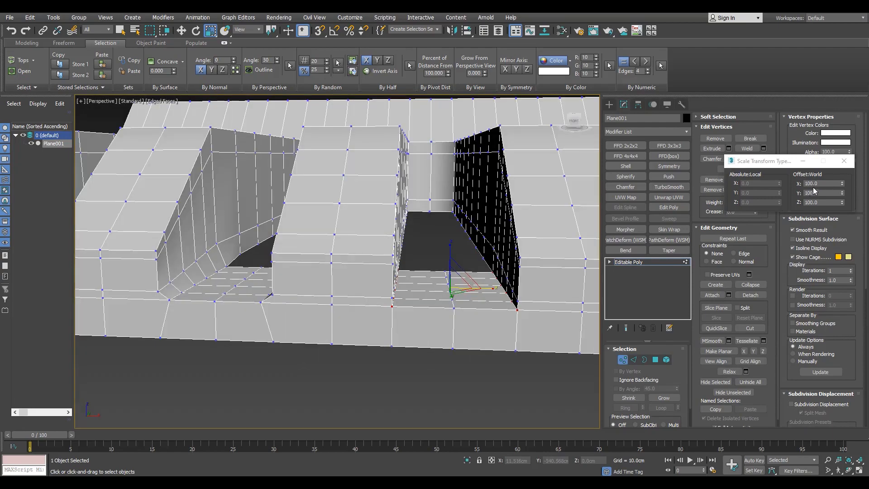
scroll(253, 287, down, 5)
Step: Scale the front bottom vertices of the remaining two slots inward along X
scroll(253, 287, up, 7)
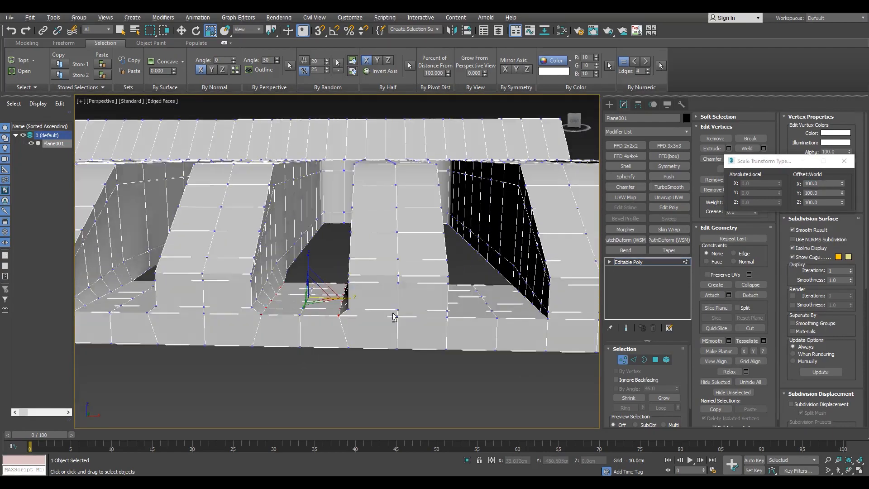
key(2)
alt+middle_drag(254, 287, 280, 313)
alt+middle_drag(252, 345, 302, 350)
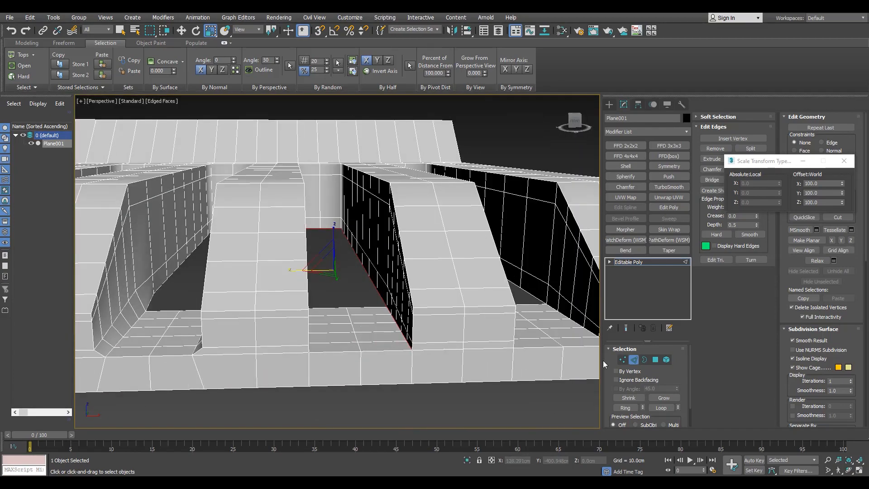
key(1)
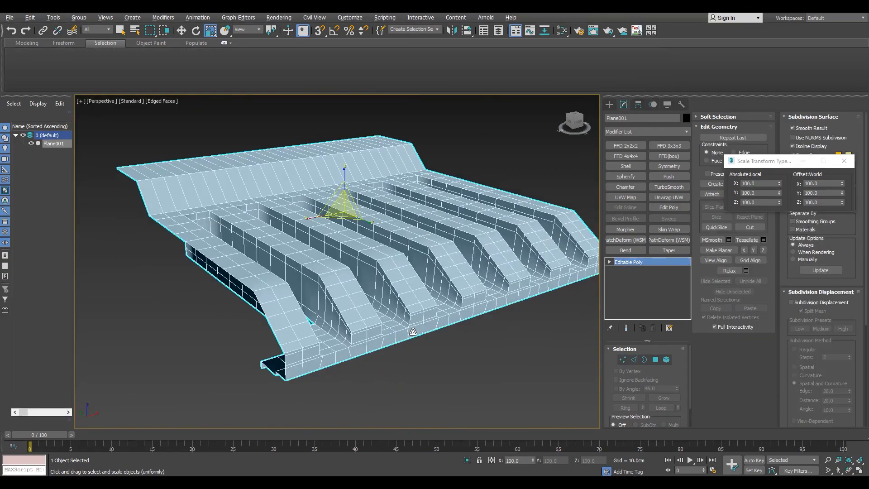
Step: Select all polygons of the mesh and auto smooth them with a threshold of 45
key(4)
key(ctrl+a)
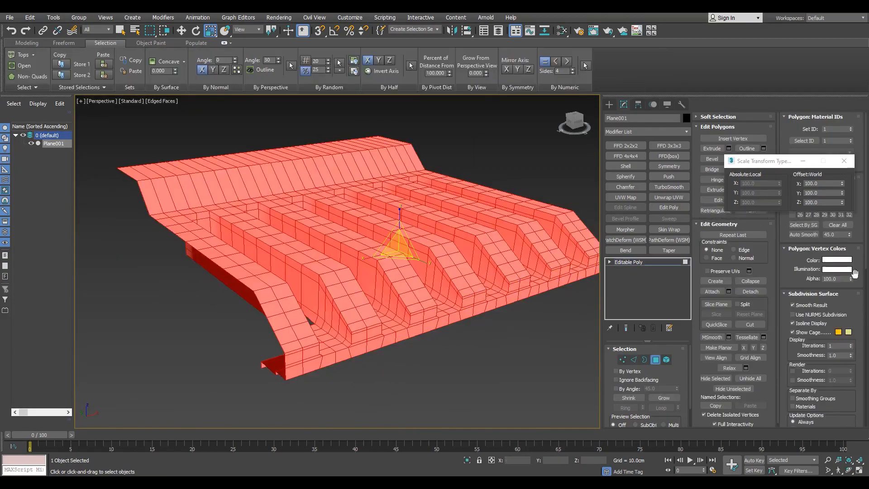
click(804, 235)
alt+middle_drag(246, 276, 290, 294)
click(223, 301)
key(F4)
alt+middle_drag(223, 300, 181, 283)
click(633, 263)
Step: Apply TurboSmooth separated by Smoothing Groups and check the slot fronts with and without edges
click(671, 187)
scroll(661, 394, down, 2)
click(633, 405)
alt+middle_drag(409, 358, 453, 300)
scroll(454, 300, up, 5)
key(F4)
scroll(685, 381, up, 2)
key(F4)
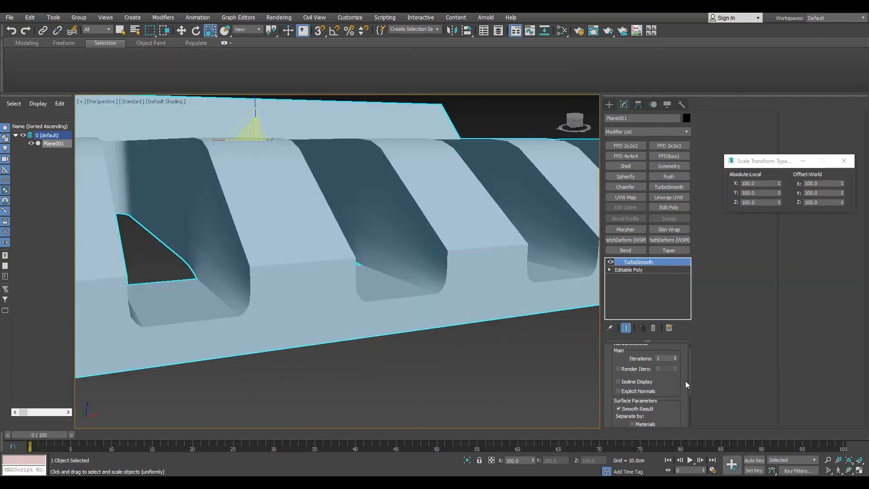
Step: Try a second TurboSmooth modifier on top of the first and remove it
click(677, 186)
scroll(385, 272, down, 4)
alt+middle_drag(385, 272, 323, 329)
key(F4)
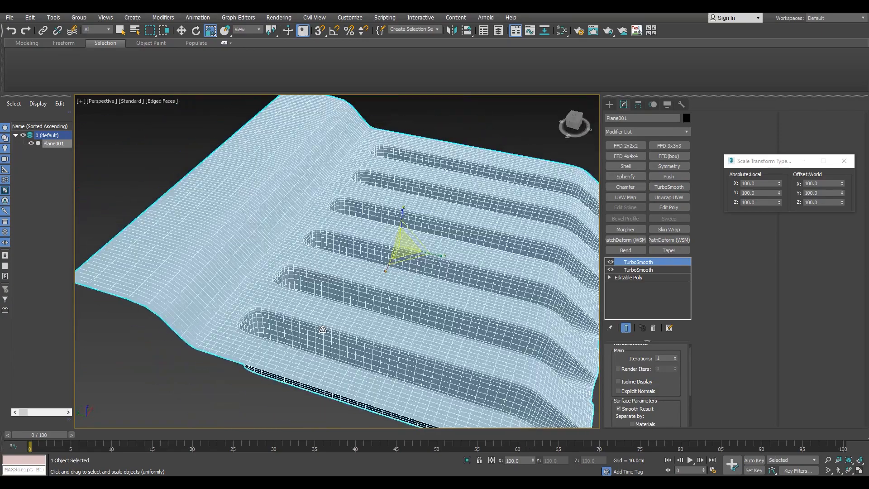
click(653, 328)
Step: Clone the smoothed surface and hide the original Plane001
scroll(219, 291, down, 3)
mouse_move(219, 290)
alt+middle_down()
mouse_move(237, 273)
mouse_move(171, 294)
alt+middle_up()
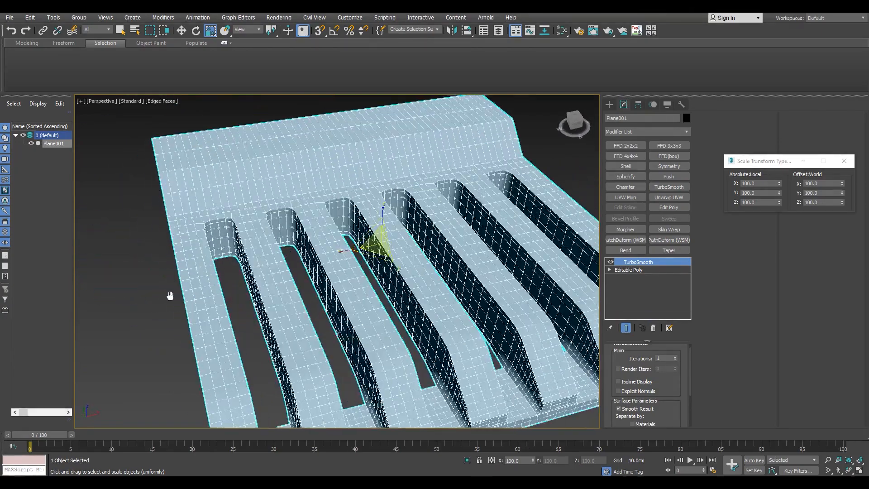
scroll(172, 295, down, 4)
key(F4)
scroll(173, 299, up, 3)
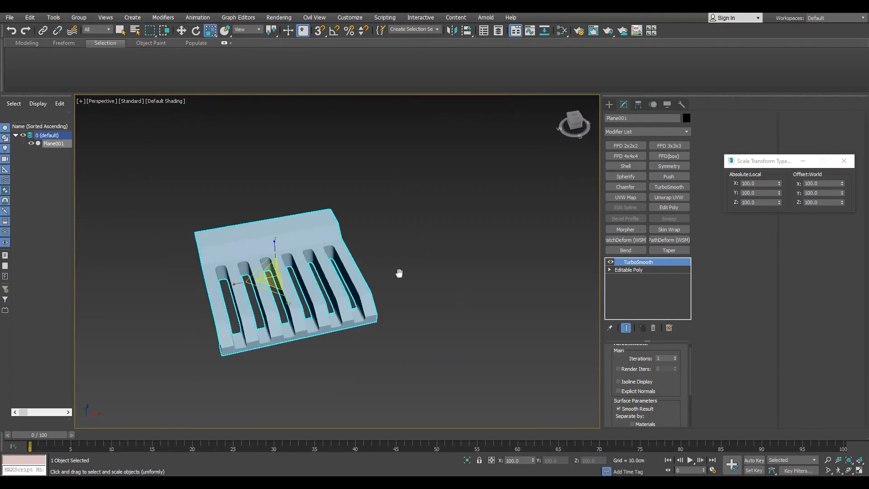
key(F4)
key(ctrl+v)
click(411, 277)
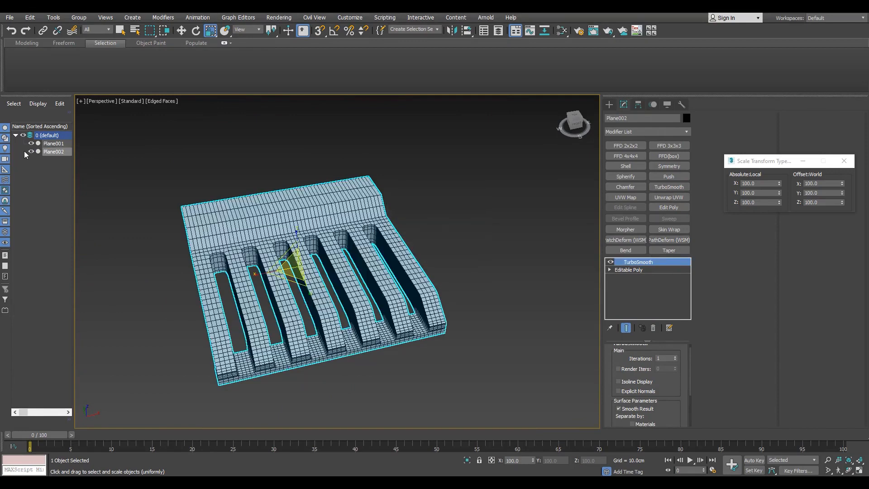
click(31, 144)
middle_drag(199, 313, 221, 284)
Step: Clone the copy once more and hide Plane002, keeping only the newest copy visible
key(ctrl+v)
click(402, 276)
click(32, 152)
middle_drag(293, 303, 311, 283)
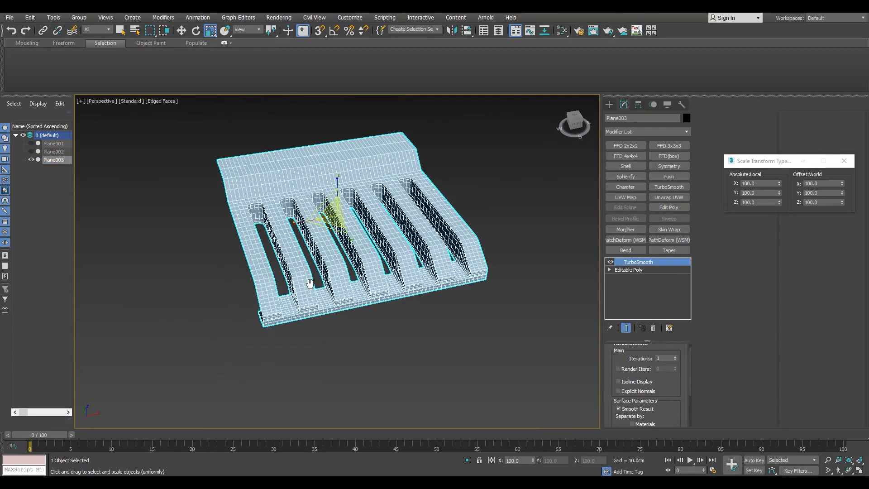
Step: Collapse the visible copy to an Editable Poly and center its pivot to the object
key(alt+c)
scroll(365, 296, up, 4)
scroll(523, 252, down, 2)
click(640, 104)
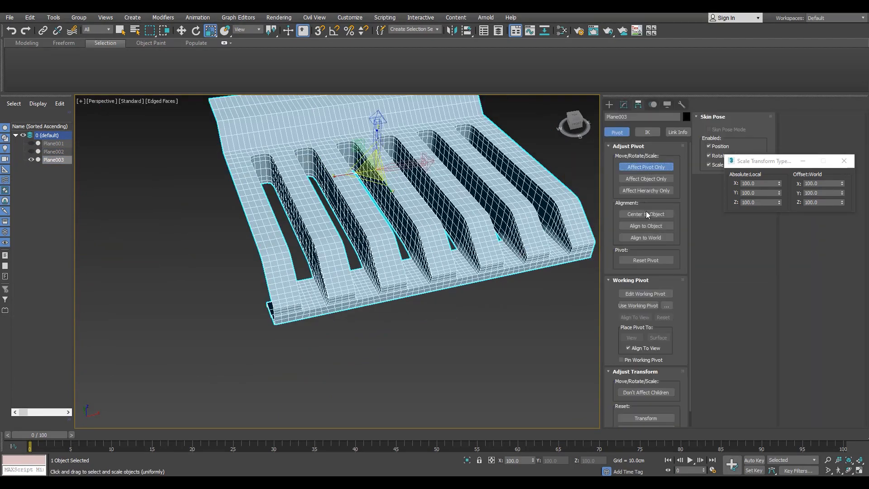
click(623, 104)
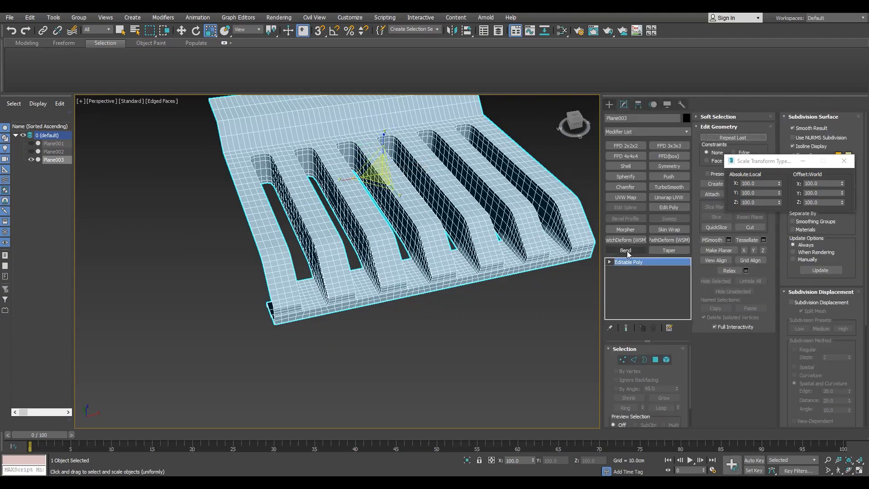
Step: Apply a Bend modifier around the X axis with an angle of 360 to roll the surface into a cylinder
click(626, 251)
drag(670, 365, 589, 40)
right_click(670, 344)
click(626, 400)
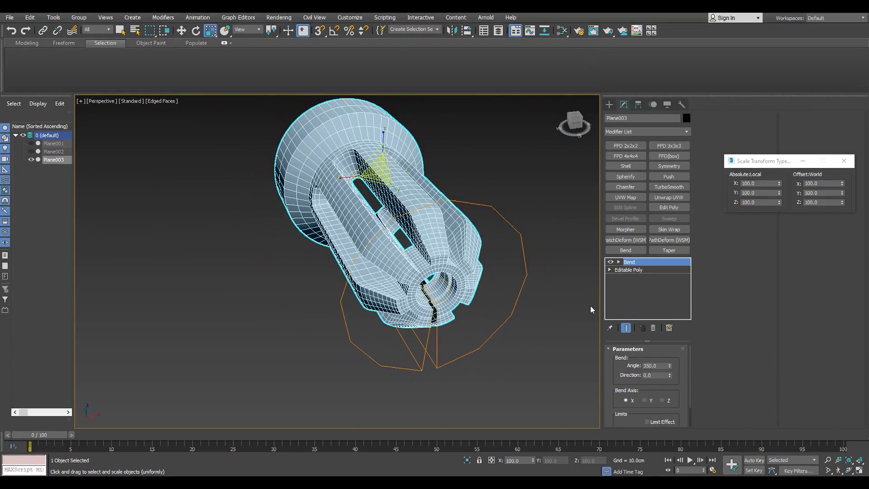
key(Return)
alt+middle_drag(372, 254, 412, 212)
scroll(378, 183, up, 2)
Step: Split the base mesh along an edge loop on the rear slope and delete the flat ledge element behind it
click(633, 270)
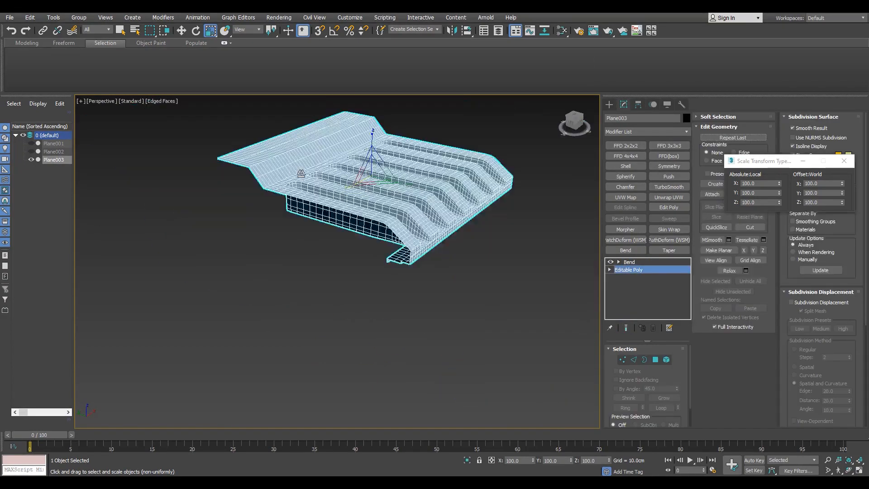
key(2)
scroll(258, 191, up, 4)
double_click(215, 159)
right_click(215, 160)
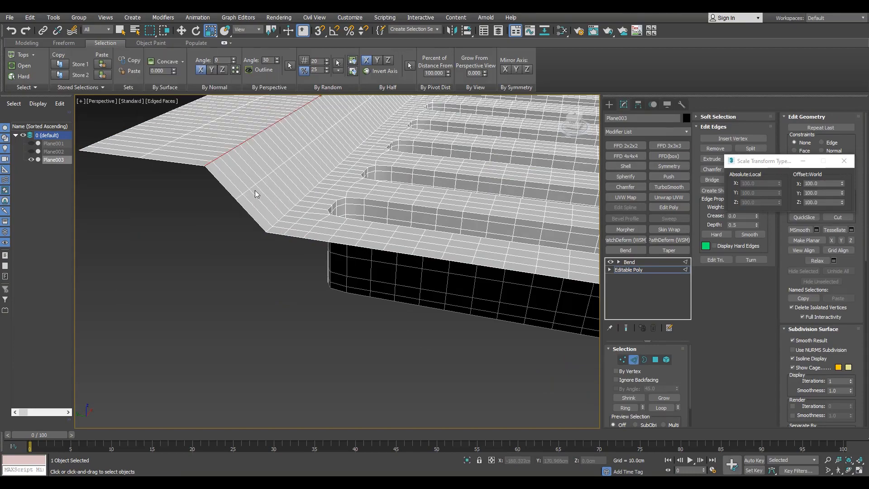
scroll(255, 190, up, 4)
double_click(251, 182)
right_click(251, 182)
click(249, 182)
key(5)
click(225, 173)
key(Delete)
scroll(247, 203, down, 5)
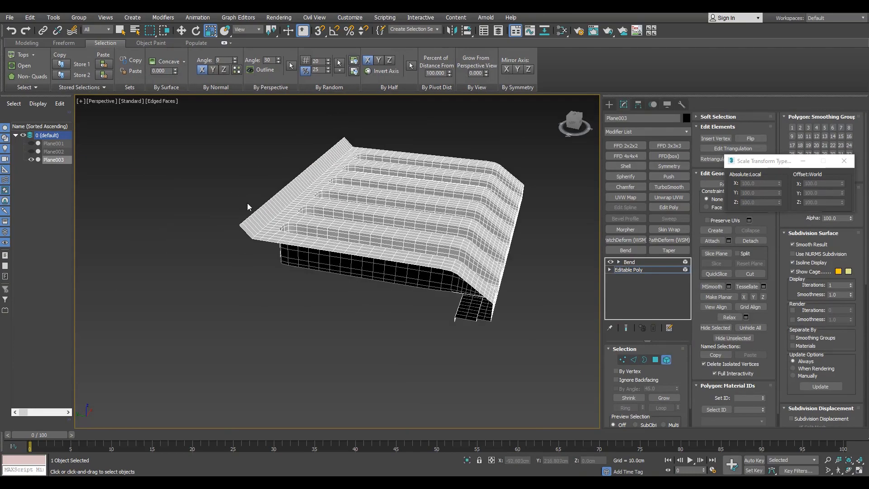
Step: Select the ring of edges across the remaining rear slope and connect it with a new edge loop
scroll(257, 260, up, 6)
click(252, 258)
key(alt+r)
key(Escape)
key(2)
click(252, 259)
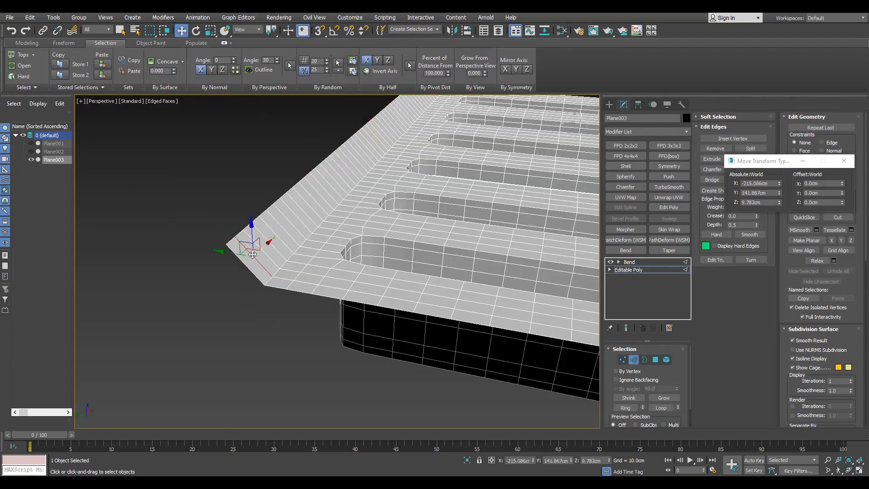
key(alt+r)
key(ctrl+shift+e)
Step: Split the rear slope along the new edge loop and delete the outer strip
right_click(244, 252)
click(233, 276)
key(5)
click(248, 246)
key(Delete)
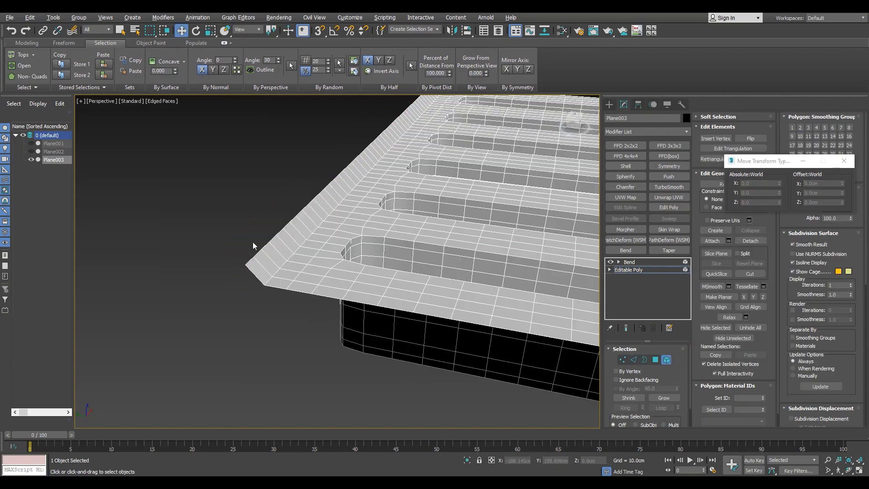
Step: Select the slope's outer rear edges and extrude them backward along Y into a new flat ledge
key(2)
scroll(253, 242, up, 5)
double_click(266, 247)
scroll(267, 245, down, 6)
scroll(335, 179, up, 2)
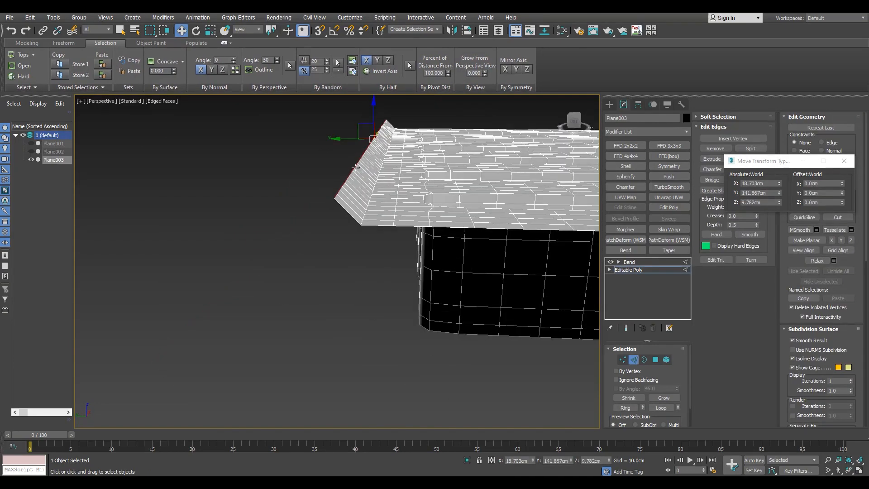
shift+drag(344, 139, 282, 150)
alt+middle_drag(283, 151, 265, 172)
Step: Return to the Bend modifier and inspect the rolled cylinder with and without edges displayed
click(632, 262)
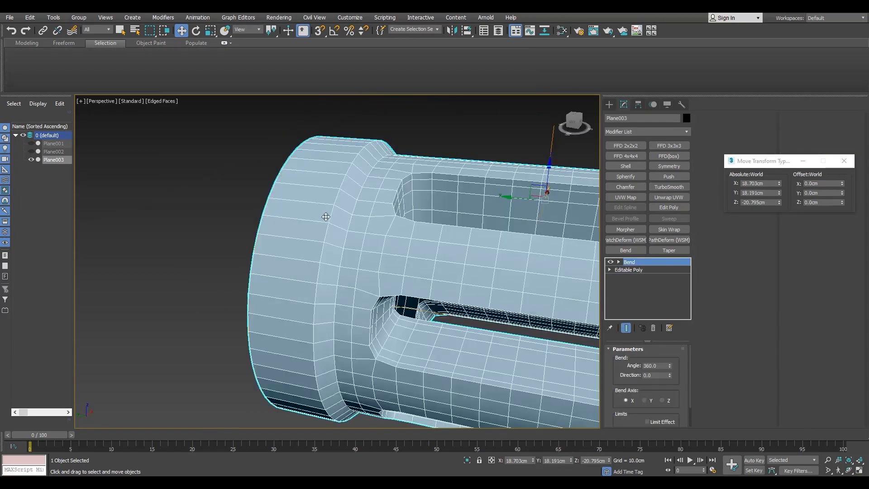
key(F4)
scroll(325, 217, down, 4)
mouse_move(325, 217)
alt+middle_down()
mouse_move(334, 242)
mouse_move(316, 254)
mouse_move(382, 240)
alt+middle_up()
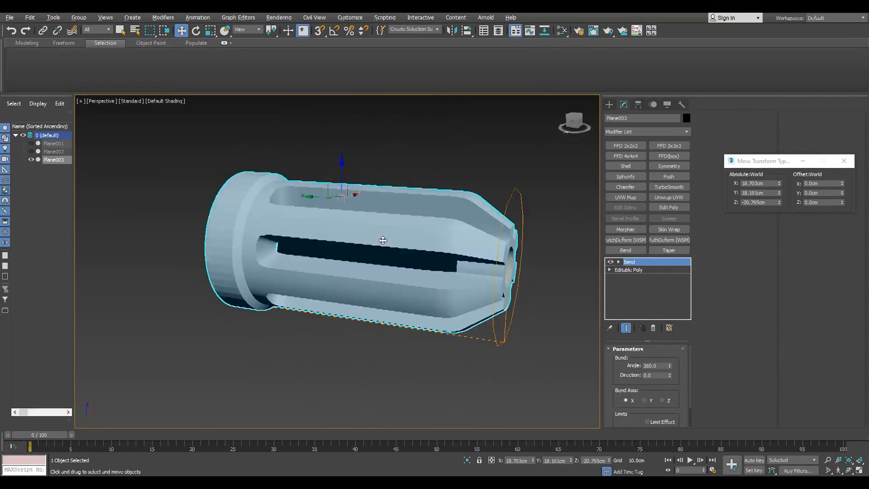
key(F4)
scroll(383, 241, down, 4)
Step: Return to the Editable Poly in the Top view and move the head-end vertices outward along Y to lengthen the slots
click(631, 270)
key(alt+w)
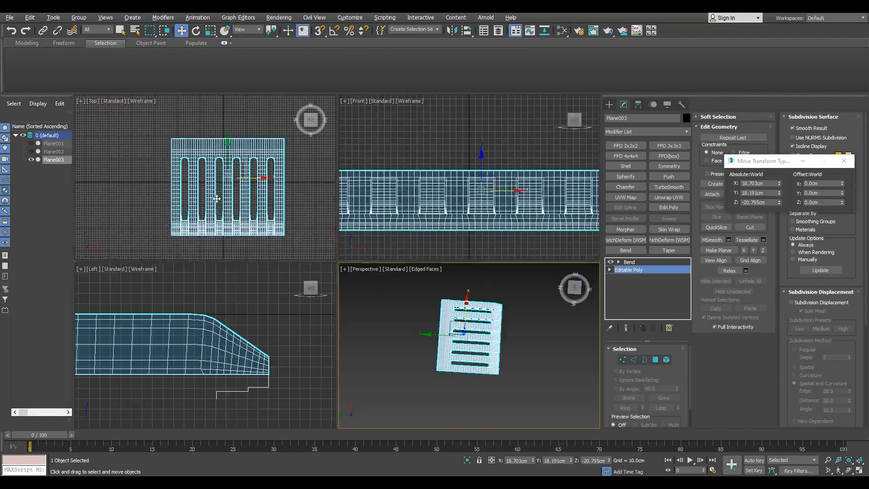
click(217, 199)
key(alt+w)
key(1)
drag(503, 180, 212, 252)
scroll(363, 239, up, 3)
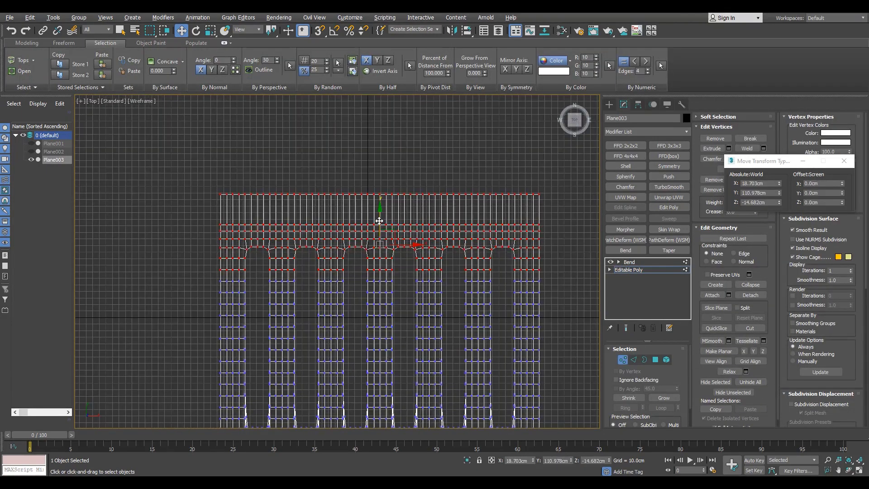
drag(379, 221, 382, 103)
Step: Select the stretched lengthwise edges on all the bars between the slots and connect them with 11 segments
key(2)
click(343, 224)
key(alt+r)
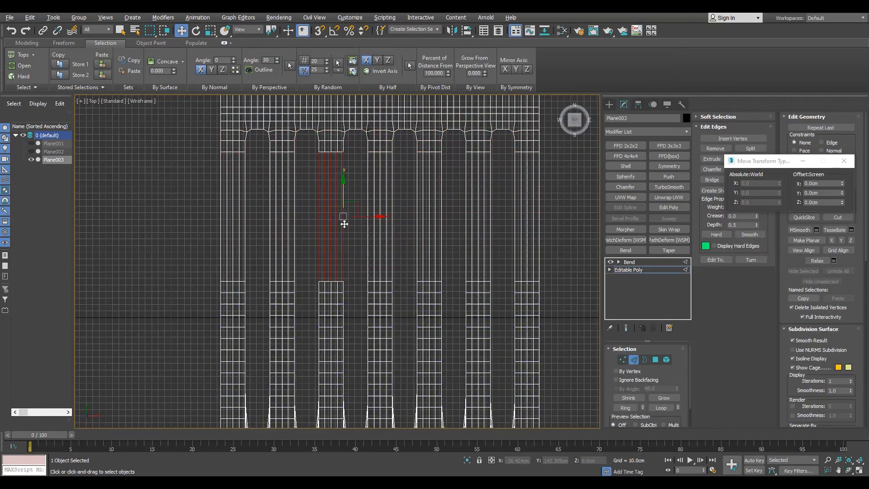
drag(153, 246, 154, 247)
click(844, 161)
click(763, 179)
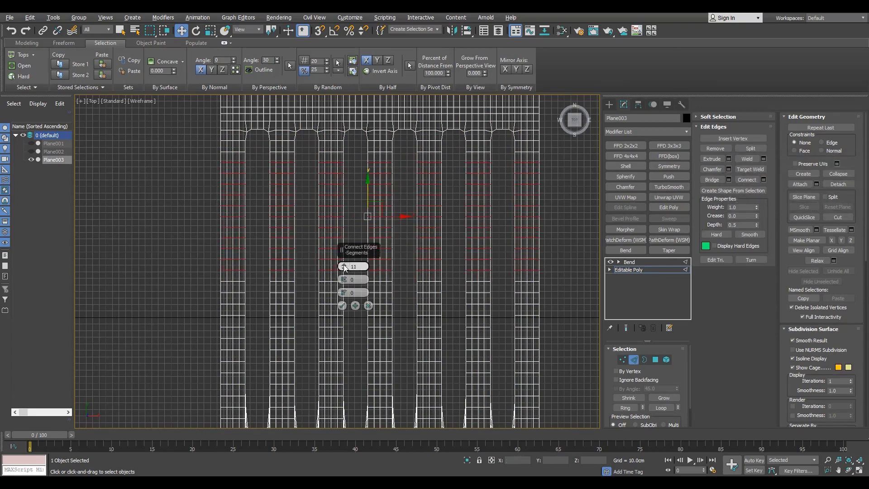
click(342, 306)
key(p)
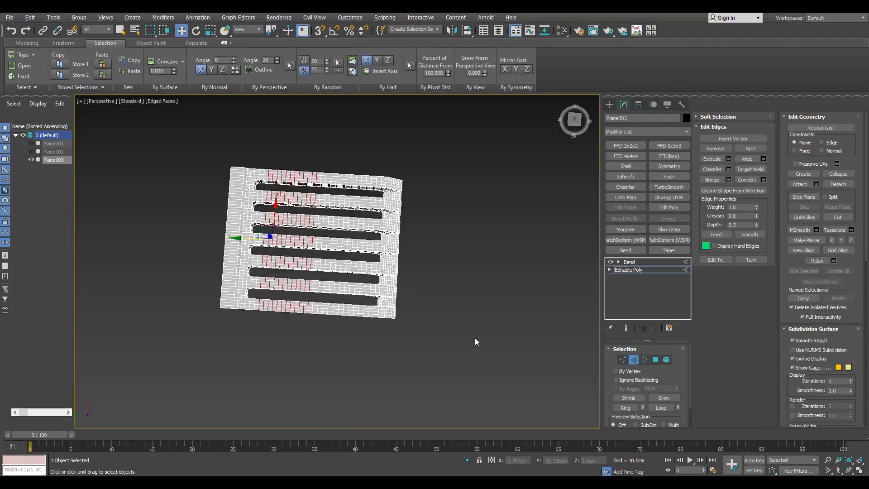
Step: Return to the Bend modifier and inspect the lengthened rolled cylinder with and without edges displayed
scroll(475, 340, up, 5)
click(648, 262)
mouse_move(421, 289)
alt+middle_down()
mouse_move(360, 232)
mouse_move(345, 262)
mouse_move(313, 228)
alt+middle_up()
key(F4)
key(F4)
scroll(385, 271, down, 3)
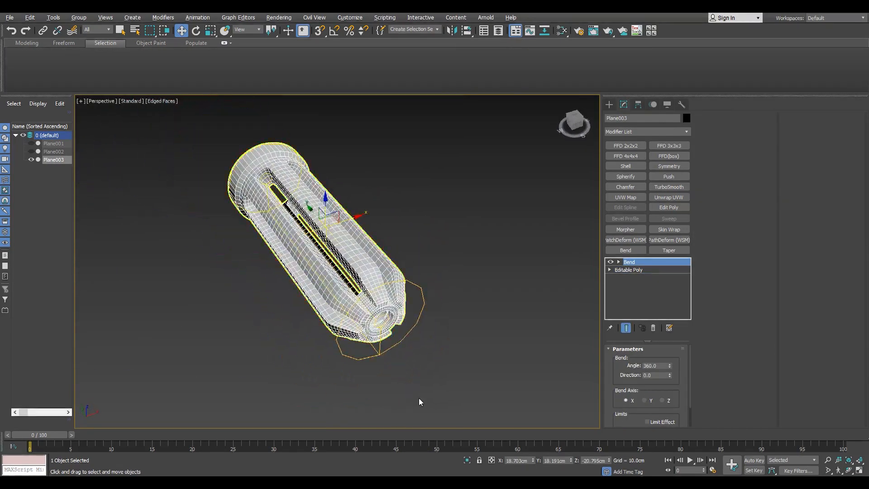
Step: Unhide the flat slotted Plane002 and move the rolled cylinder beside it along X to about 564.6 cm
click(31, 151)
drag(355, 218, 539, 190)
mouse_move(521, 195)
middle_down()
mouse_move(435, 226)
mouse_move(401, 218)
mouse_move(401, 252)
mouse_move(393, 219)
mouse_move(398, 239)
mouse_move(405, 235)
middle_up()
Step: Inspect the rolled cylinder's slots and tapered end up close, with and without edges displayed
scroll(434, 227, up, 3)
key(F4)
scroll(466, 288, up, 4)
key(F4)
scroll(463, 279, up, 3)
scroll(463, 279, down, 5)
mouse_move(464, 279)
alt+middle_down()
mouse_move(442, 260)
mouse_move(455, 190)
mouse_move(432, 254)
mouse_move(435, 235)
mouse_move(358, 245)
mouse_move(329, 461)
alt+middle_up()
scroll(454, 190, up, 4)
scroll(454, 191, down, 6)
key(F4)
key(F4)
scroll(240, 251, down, 4)
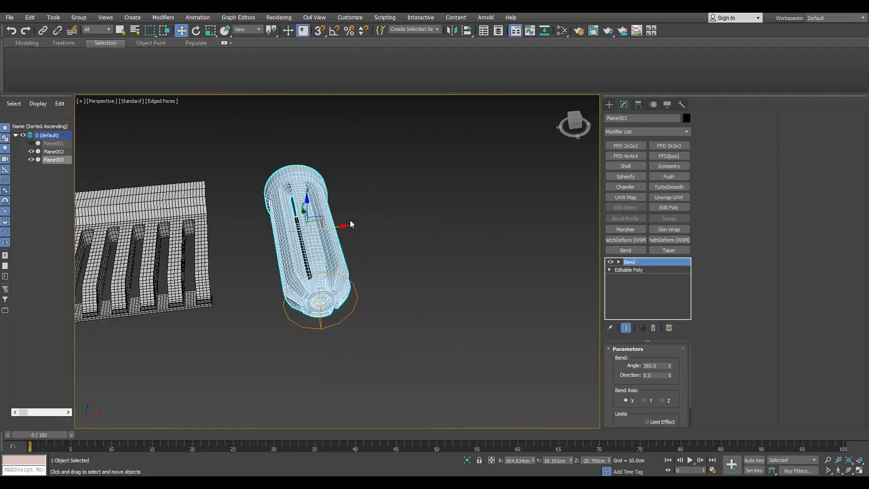
Step: Copy the rolled cylinder along X to about 933.5 cm and collapse the copy to an Editable Poly
shift+drag(349, 221, 458, 213)
click(440, 284)
scroll(477, 260, up, 4)
key(alt+c)
scroll(477, 260, up, 3)
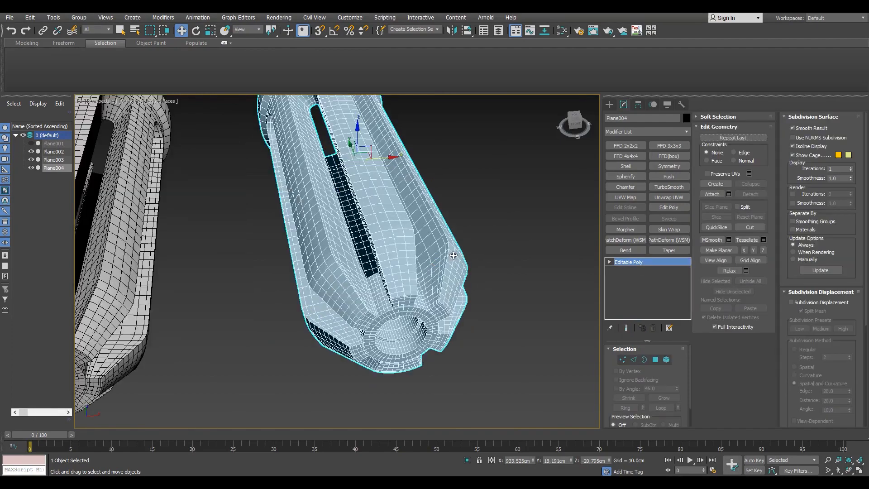
alt+middle_drag(477, 260, 514, 254)
Step: Add a Twist modifier to the copied cylinder, set its axis to Y and leave the angle at 0
click(683, 132)
text(tw)
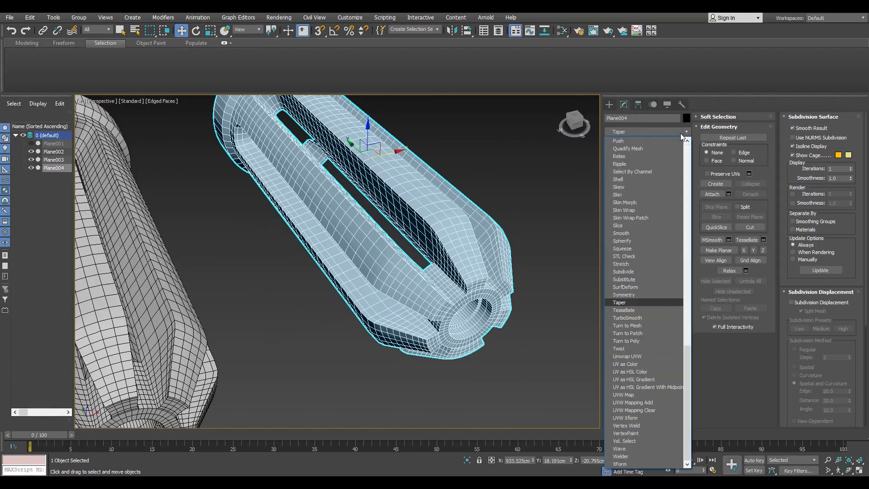
key(Return)
scroll(473, 265, down, 3)
drag(666, 365, 612, 295)
right_click(668, 342)
right_click(666, 353)
click(644, 400)
right_click(612, 295)
alt+middle_drag(412, 227, 466, 212)
Step: Try scaling the Twist gizmo along Y to about 64 percent in the Top view
key(alt+w)
middle_click(253, 202)
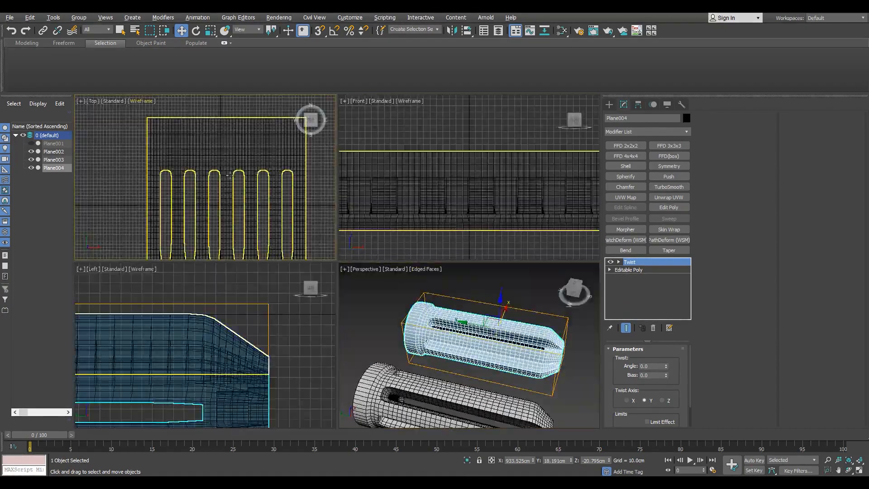
key(alt+w)
key(z)
click(639, 270)
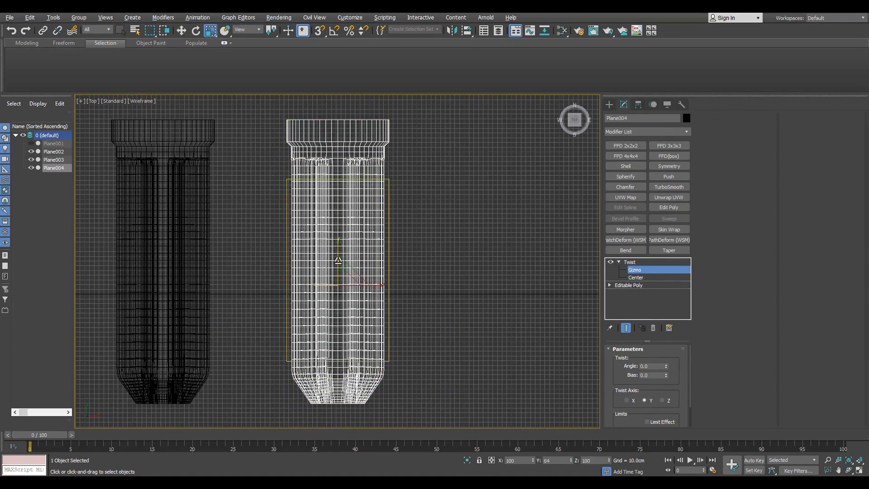
click(650, 264)
key(alt+w)
middle_click(484, 315)
Step: Limit the twist effect between -149.78 cm and 234.15 cm and twist the cylinder by -51 degrees
drag(666, 367, 607, 429)
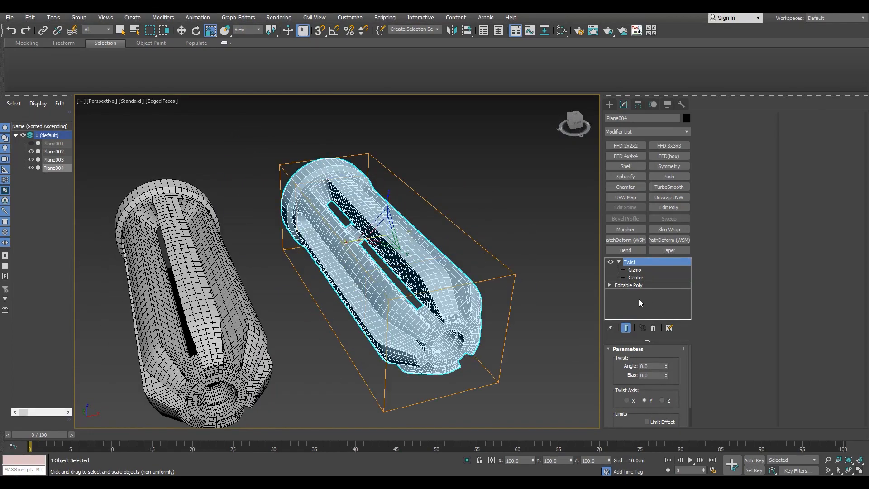
click(647, 421)
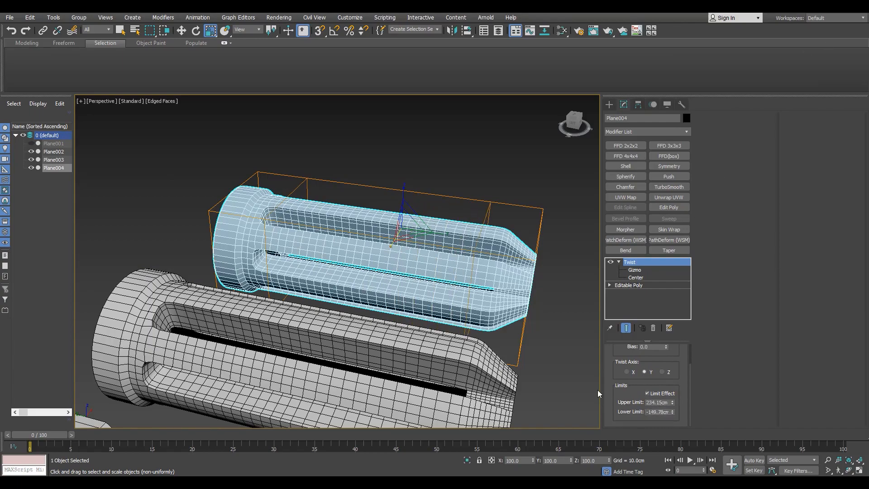
drag(665, 352, 600, 436)
alt+middle_drag(588, 394, 395, 296)
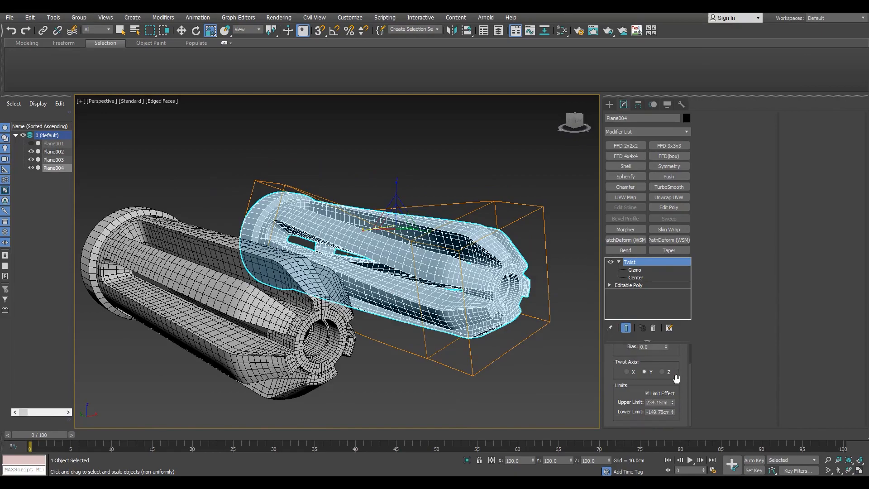
Step: Try changing the twist bias and an angle of -90.5, restoring the bias to 0 and the angle to -51
drag(666, 374, 678, 295)
right_click(666, 374)
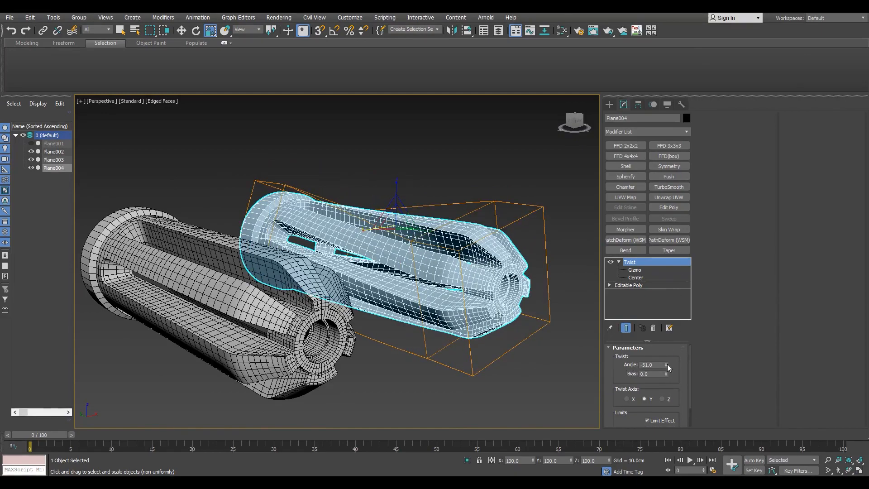
drag(667, 365, 632, 398)
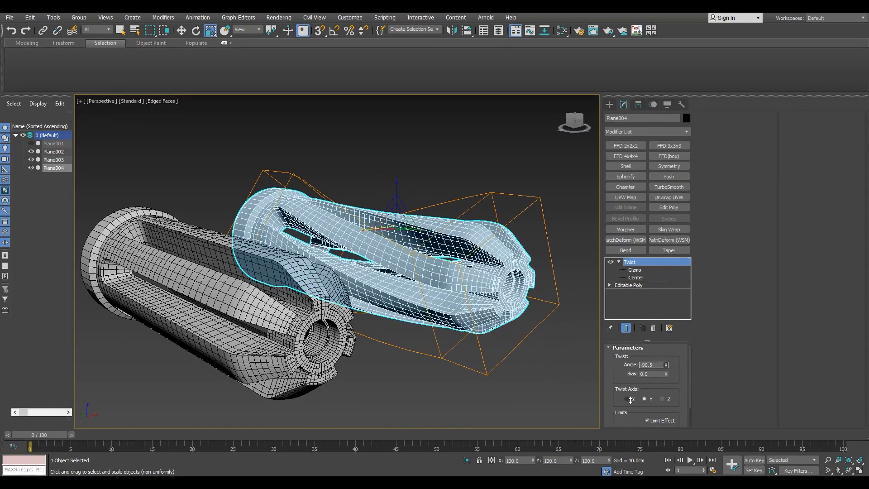
alt+middle_drag(511, 244, 467, 271)
scroll(399, 289, up, 4)
right_click(665, 365)
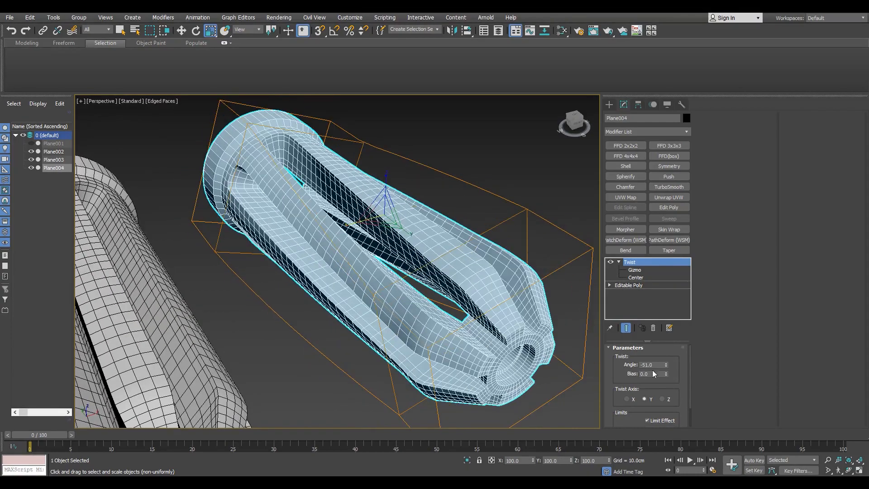
Step: Try the twist on the X axis, return it to Y, reset the angle and set the bias to 90
drag(666, 364, 663, 403)
click(633, 398)
click(651, 399)
right_click(666, 364)
text(90)
key(Return)
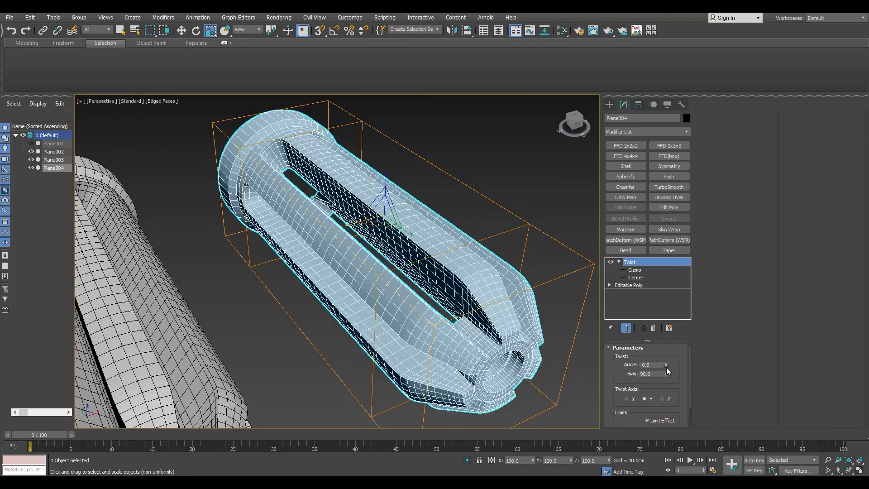
Step: Try a twist angle of 4801.5, reset the angle and bias to 0 and turn off Limit Effect
drag(480, 299, 343, 212)
scroll(511, 240, down, 5)
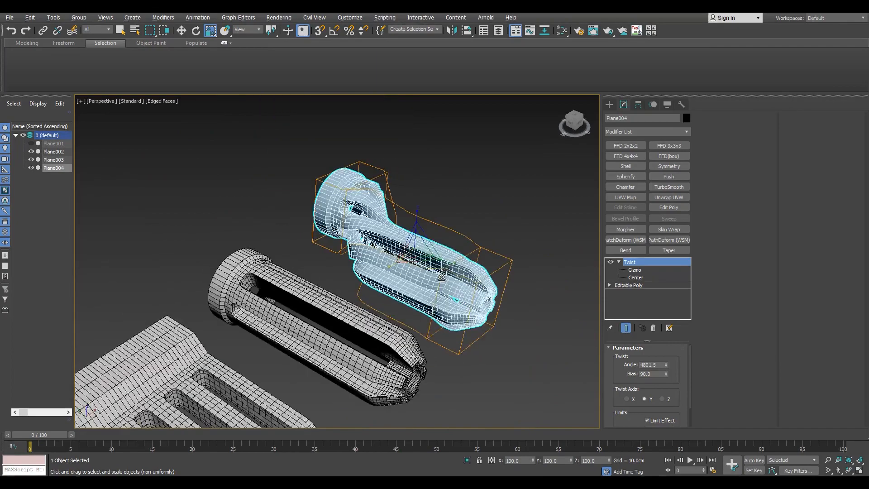
alt+middle_drag(511, 240, 561, 239)
scroll(561, 240, up, 4)
right_click(666, 365)
alt+middle_drag(402, 243, 409, 243)
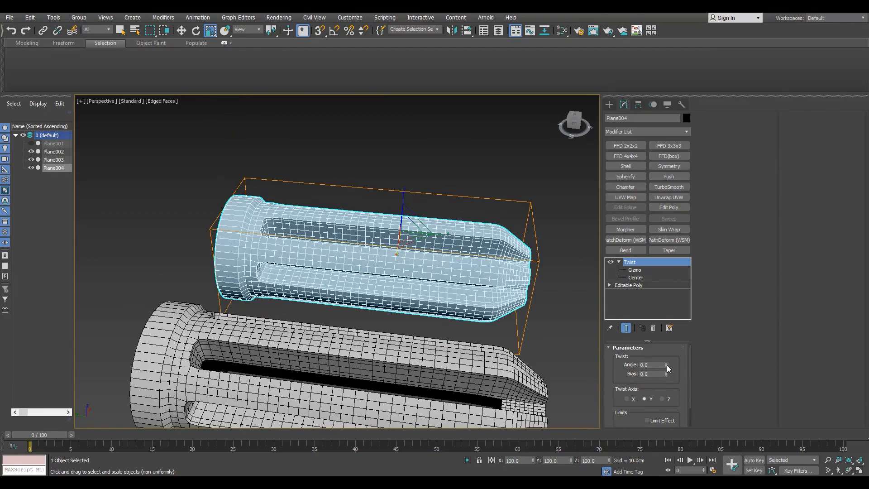
Step: Twist the cylinder by 146 degrees and try shifting the Twist modifier's gizmo and center
drag(666, 231, 667, 233)
alt+middle_drag(515, 282, 531, 289)
click(634, 270)
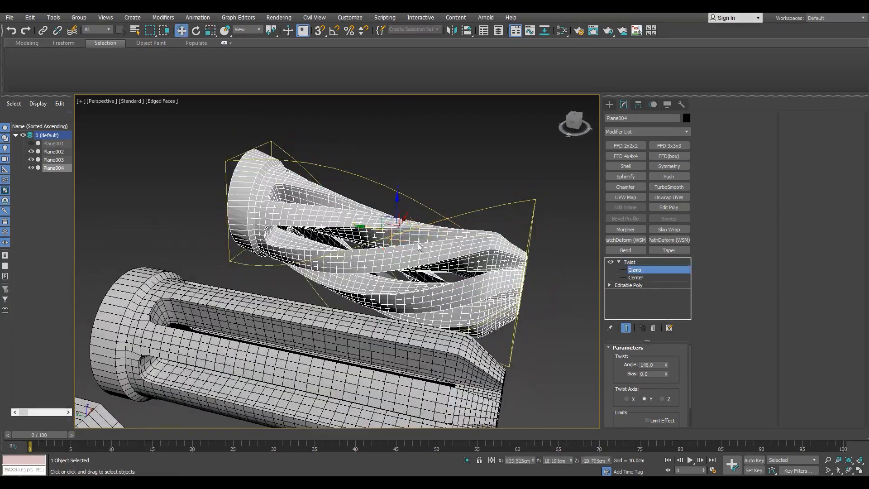
key(w)
drag(392, 233, 72, 233)
right_click(73, 233)
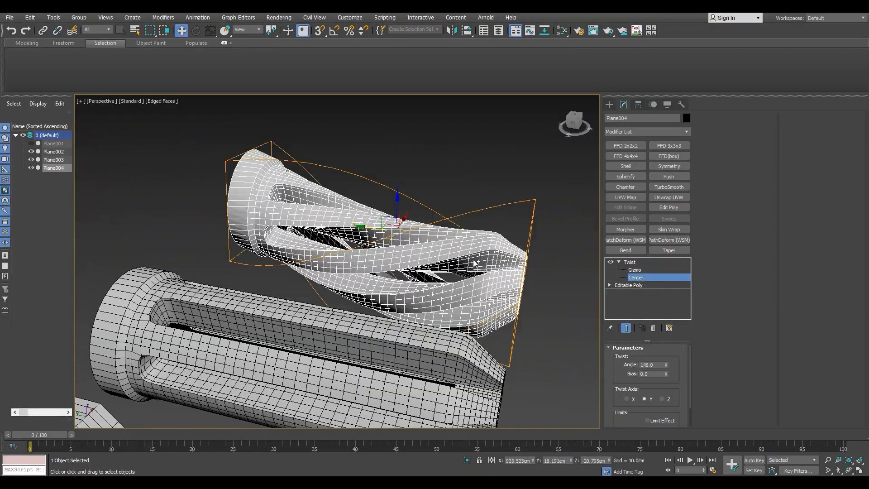
drag(363, 226, 2, 181)
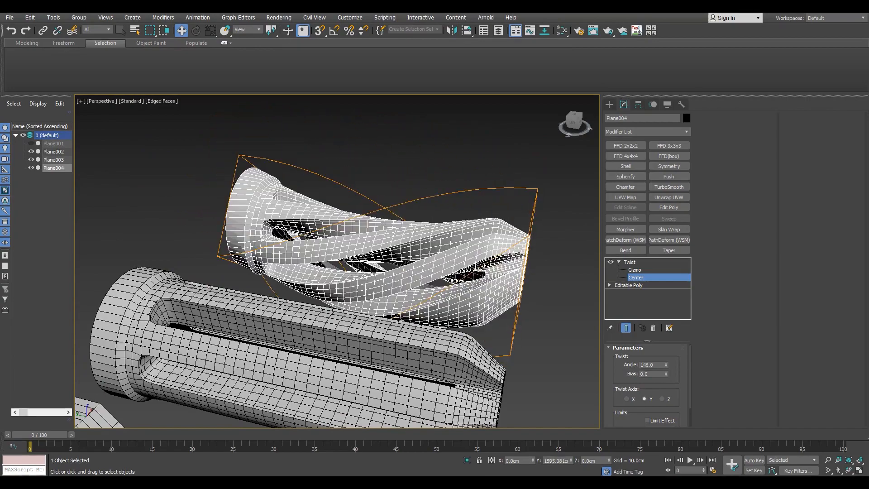
right_click(592, 348)
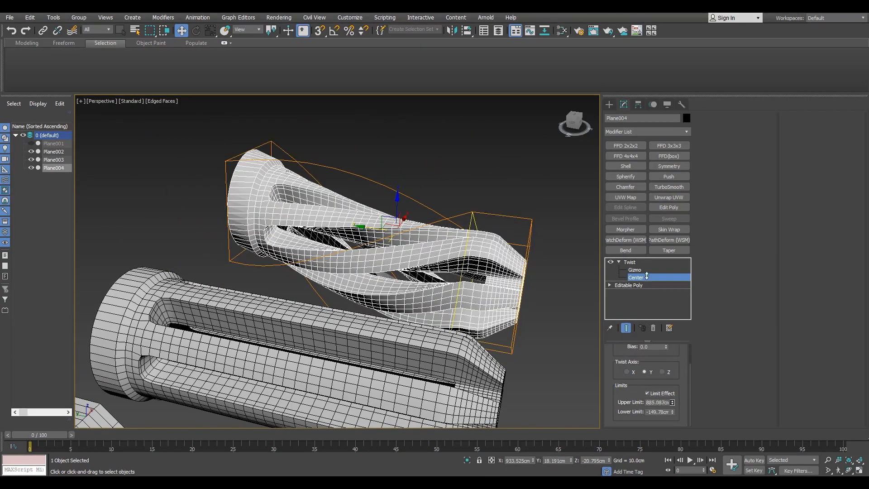
Step: Enable Limit Effect with an upper limit of 210.735 cm and lower limit of -133.304 cm, and set the angle to 90
drag(667, 421, 688, 405)
scroll(405, 226, up, 5)
scroll(405, 226, down, 5)
mouse_move(404, 307)
alt+middle_down()
mouse_move(454, 275)
mouse_move(382, 267)
mouse_move(407, 254)
alt+middle_up()
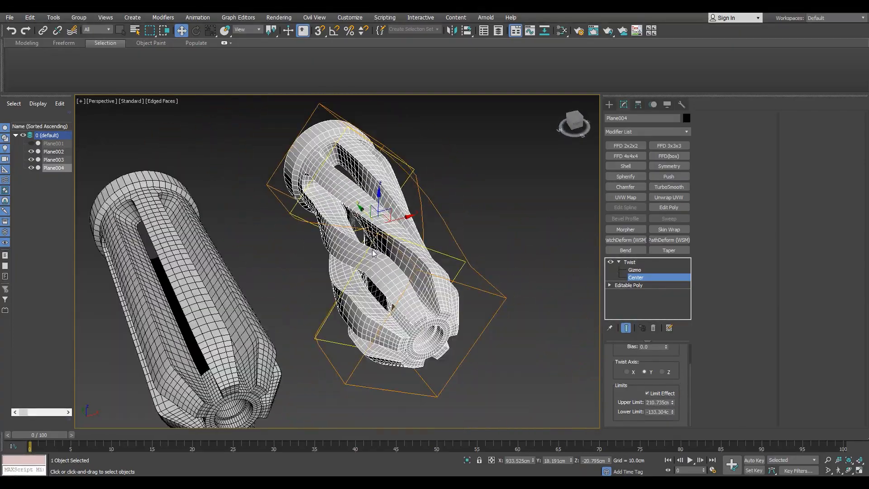
key(F4)
key(Return)
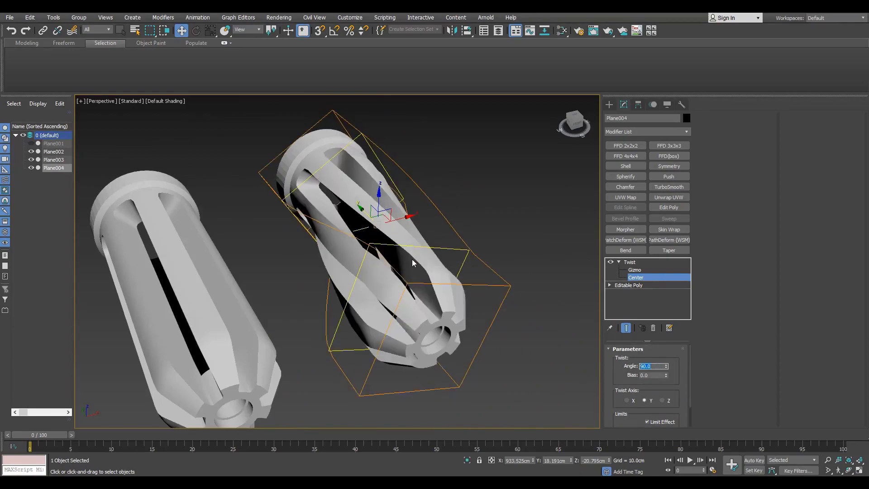
Step: Check the twisted cylinder's shape and set the twist angle to 120 degrees
scroll(410, 258, up, 3)
key(F4)
mouse_move(353, 252)
alt+middle_down()
mouse_move(374, 242)
mouse_move(336, 234)
mouse_move(347, 245)
alt+middle_up()
scroll(346, 245, down, 5)
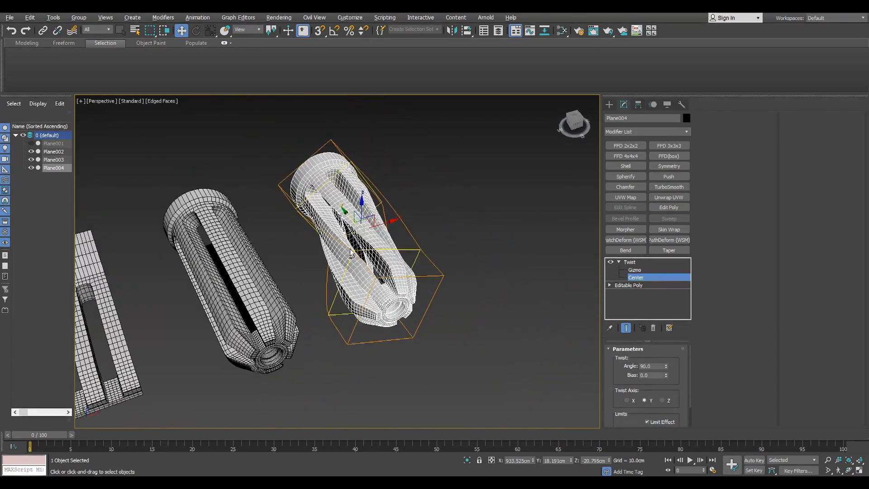
scroll(422, 266, up, 4)
text(120)
key(Return)
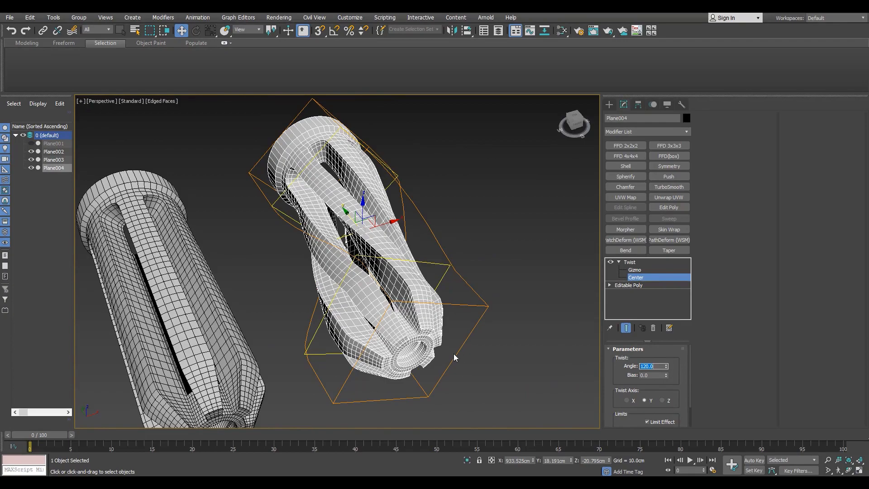
Step: Try a twist angle of 75 degrees and change it to 100 degrees
text(75)
key(Return)
alt+middle_drag(453, 354, 450, 325)
text(100)
key(Return)
alt+middle_drag(304, 289, 362, 299)
Step: Extend the twist limits to about 259.204 cm for the upper and -154.633 cm for the lower
drag(681, 409, 681, 381)
drag(673, 411, 672, 424)
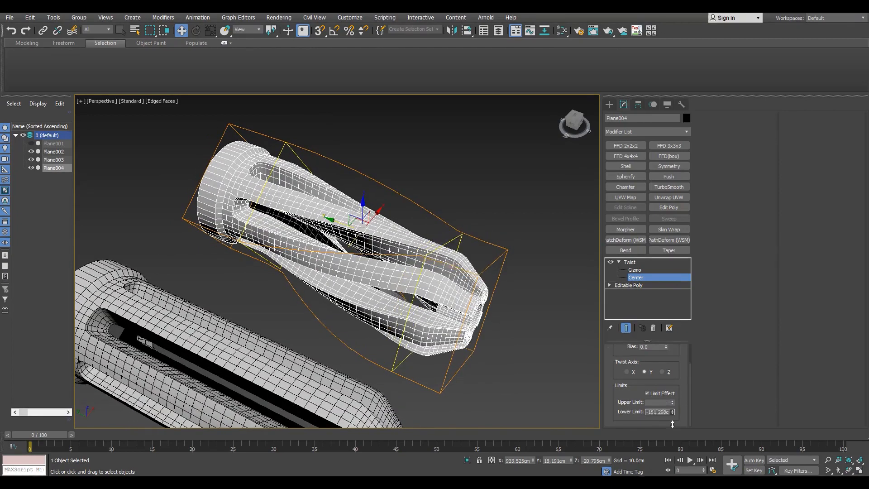
alt+middle_drag(528, 376, 584, 382)
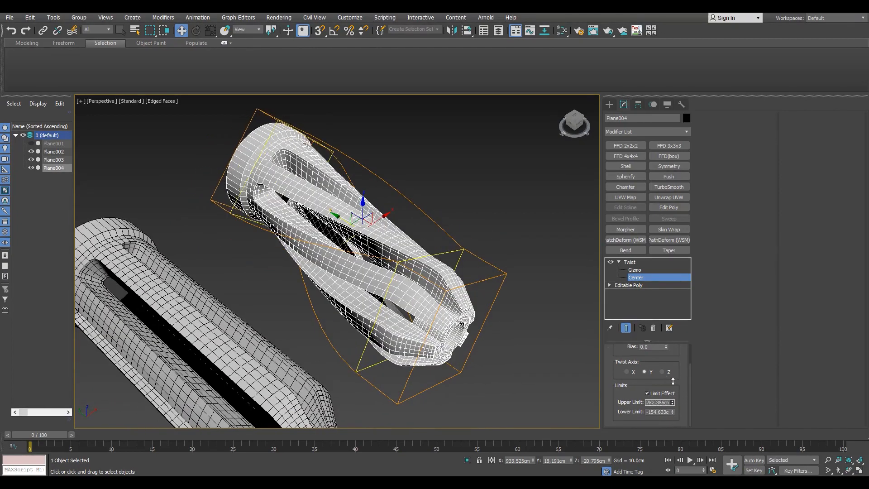
mouse_move(673, 381)
mouse_down()
mouse_move(682, 427)
mouse_move(680, 393)
mouse_up()
Step: Inspect the twisted cylinder beside the straight one, with and without edges displayed
alt+middle_drag(457, 298, 368, 317)
scroll(398, 317, down, 3)
key(F4)
key(F4)
scroll(394, 219, up, 3)
scroll(398, 217, down, 4)
scroll(385, 271, up, 3)
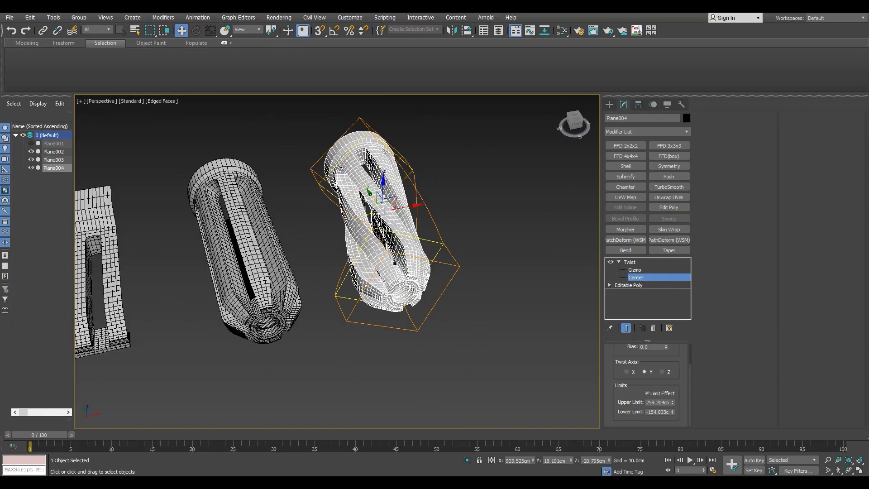
scroll(651, 385, up, 2)
scroll(281, 289, up, 3)
alt+middle_drag(254, 292, 313, 289)
Step: Set the twist angle to 125 degrees and adjust the upper limit to about 233.384 cm and the lower to -171.642 cm
double_click(657, 367)
text(125)
key(Return)
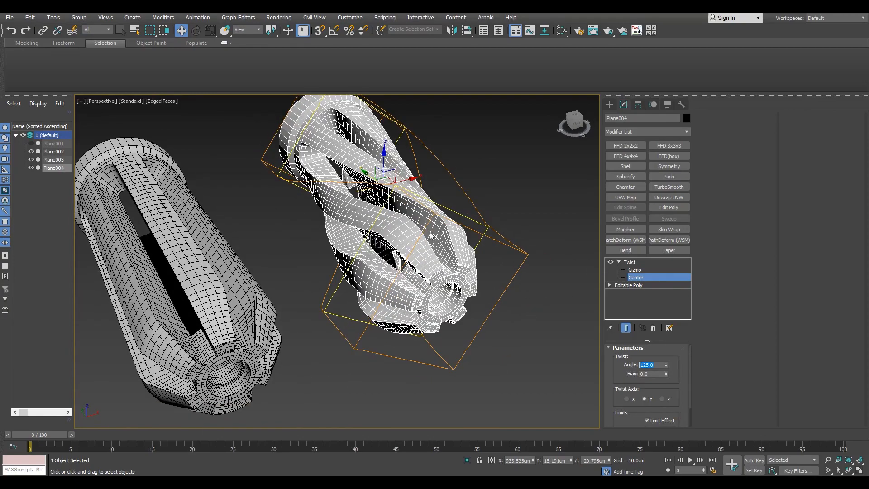
alt+middle_drag(432, 235, 411, 281)
scroll(430, 266, up, 3)
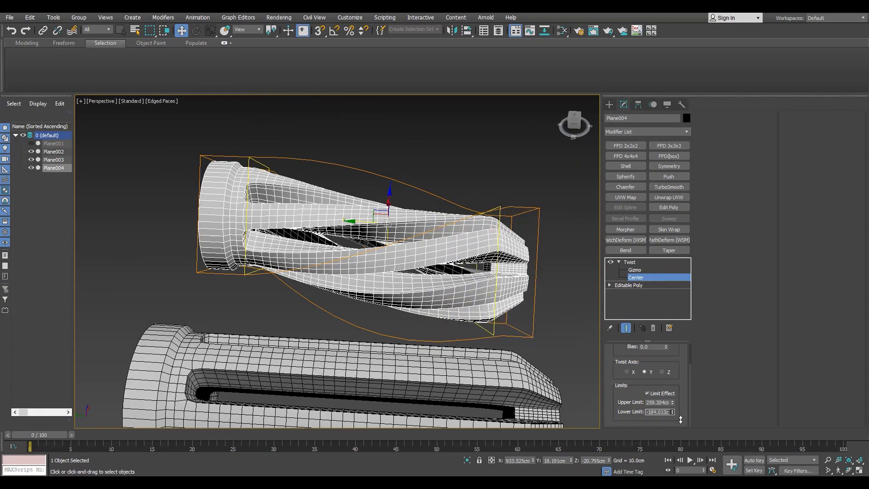
drag(673, 397, 672, 406)
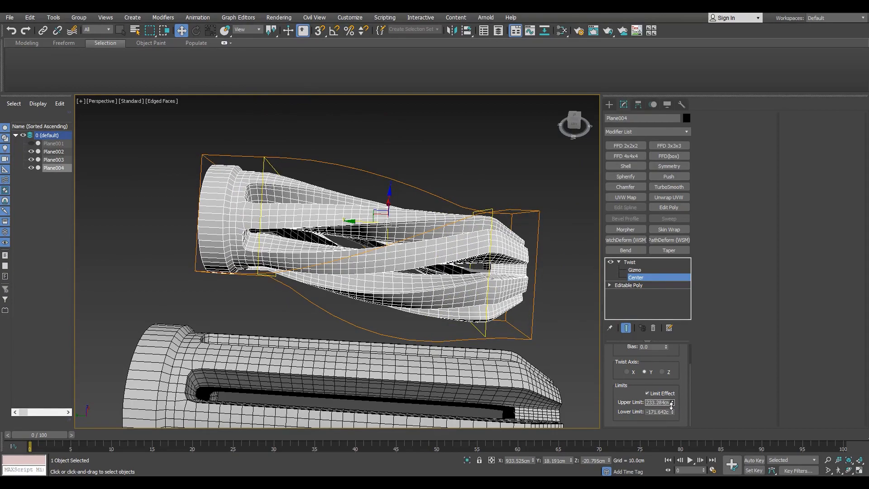
Step: Try a twist angle of 105 degrees on the cylinder and change it to 115 degrees
scroll(674, 398, up, 2)
mouse_move(360, 239)
alt+middle_down()
mouse_move(338, 256)
mouse_move(310, 257)
mouse_move(333, 266)
mouse_move(346, 254)
alt+middle_up()
scroll(310, 257, down, 4)
key(F4)
scroll(345, 254, up, 4)
key(F4)
text(105)
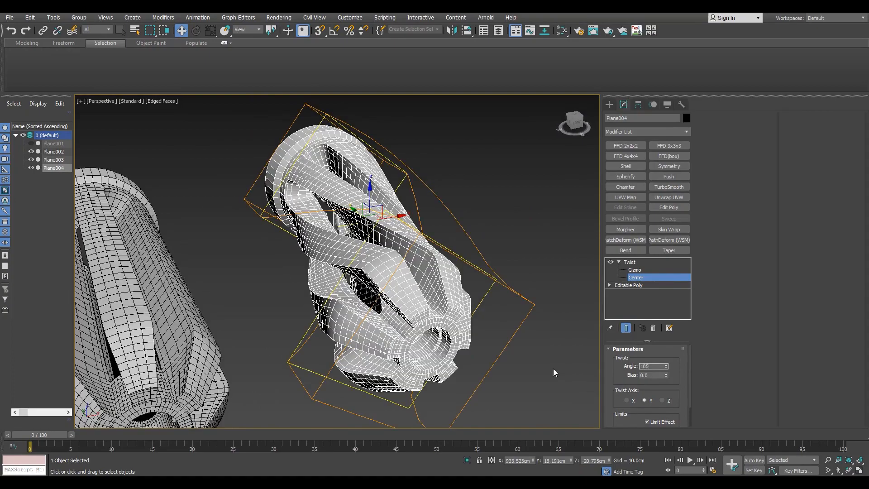
key(Return)
mouse_move(233, 275)
alt+middle_down()
mouse_move(290, 281)
mouse_move(317, 247)
mouse_move(221, 258)
alt+middle_up()
text(115)
key(Return)
key(F4)
Step: Copy the twisted cylinder beside the original and convert the copy to an editable poly
click(628, 263)
click(618, 262)
scroll(284, 264, down, 3)
scroll(289, 260, down, 2)
shift+drag(326, 254, 419, 236)
click(434, 283)
key(ctrl+e)
scroll(402, 298, up, 2)
mouse_move(393, 304)
middle_down()
mouse_move(447, 259)
mouse_move(437, 285)
middle_up()
Step: Chamfer the circular edge loops inside the copy's end opening by about 0.341 cm
scroll(398, 302, up, 8)
key(F4)
key(2)
click(411, 281)
double_click(450, 261)
scroll(433, 292, up, 5)
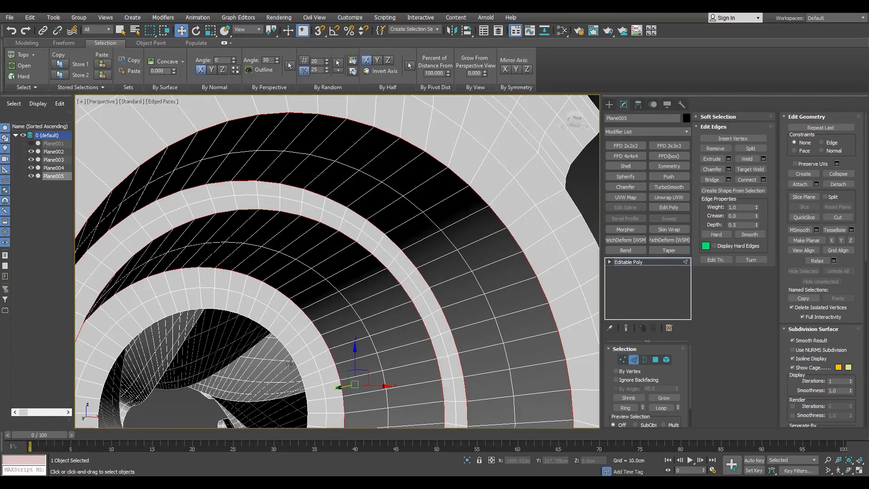
scroll(316, 317, down, 5)
alt+middle_drag(316, 317, 355, 276)
scroll(376, 244, up, 3)
click(729, 169)
scroll(320, 190, up, 2)
drag(344, 280, 339, 331)
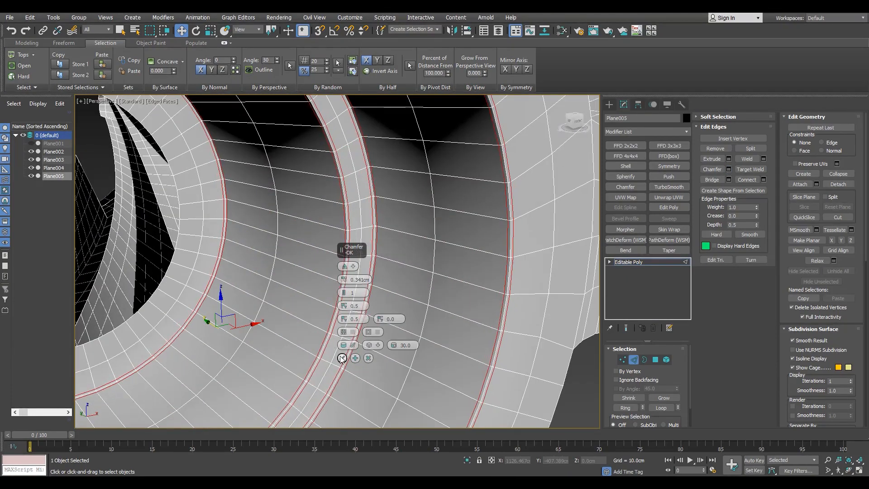
click(342, 358)
Step: Select the edge loops outlining the twisted slots and chamfer them
scroll(342, 358, down, 5)
alt+middle_drag(344, 344, 376, 288)
scroll(376, 287, up, 4)
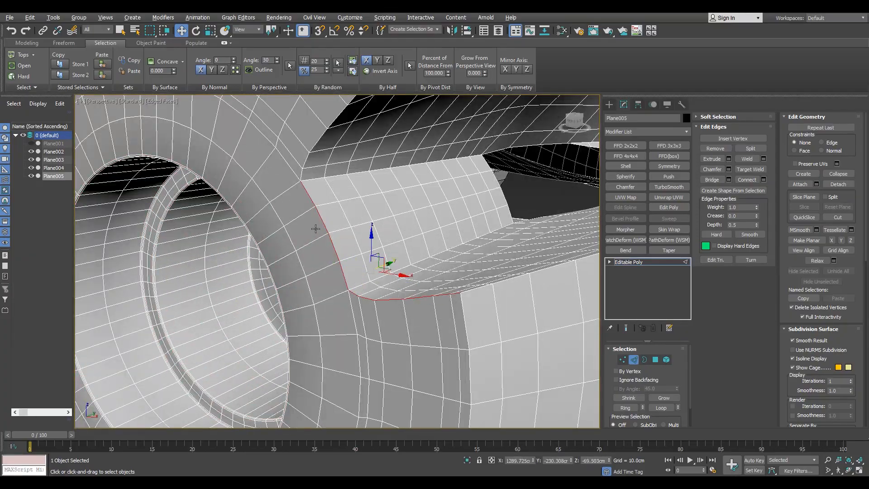
scroll(302, 173, down, 3)
alt+middle_drag(302, 174, 330, 242)
scroll(330, 242, down, 4)
scroll(380, 274, up, 4)
scroll(388, 246, down, 6)
alt+middle_drag(388, 246, 394, 217)
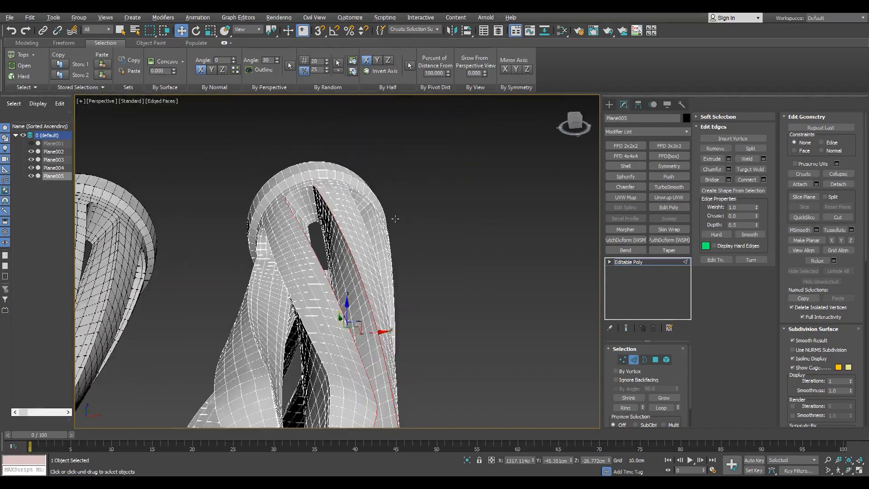
scroll(312, 187, up, 7)
scroll(311, 187, down, 8)
alt+middle_drag(311, 188, 406, 275)
scroll(275, 246, up, 7)
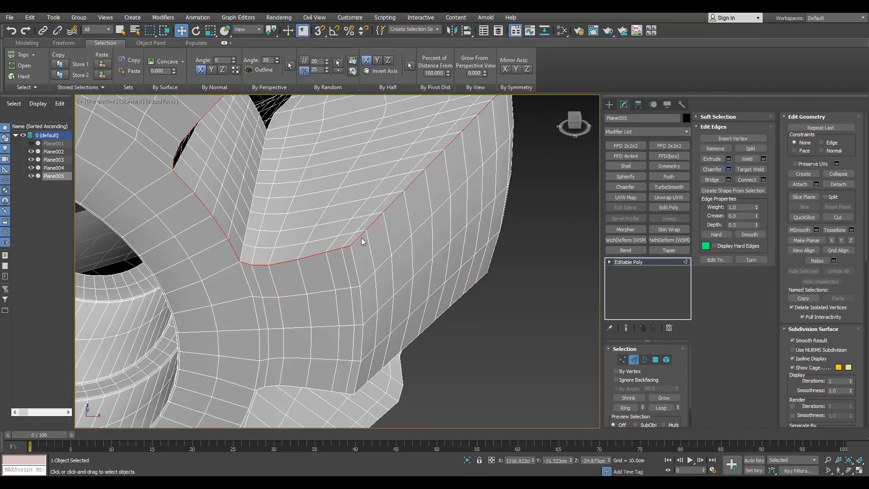
Step: Preview TurboSmooth on the copy without edges displayed and remove the modifier
click(640, 266)
key(F4)
click(674, 187)
scroll(337, 284, down, 5)
alt+middle_drag(337, 284, 274, 203)
scroll(290, 207, up, 5)
key(F4)
click(653, 328)
Step: Isolate the copy and add two edge loops around the collar by connecting with 2 segments, chamfered by about 2.674 cm
scroll(334, 207, down, 5)
scroll(299, 197, up, 4)
key(alt+q)
alt+middle_drag(243, 244, 273, 254)
scroll(273, 255, up, 4)
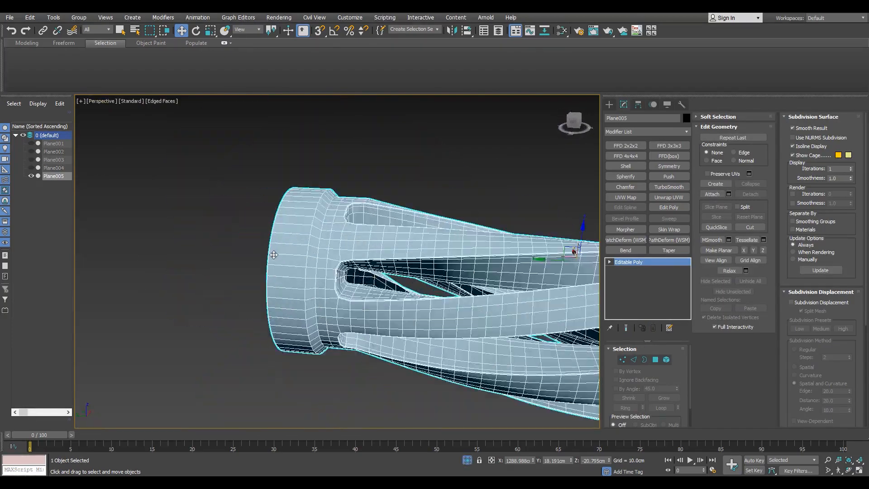
scroll(291, 235, up, 3)
key(2)
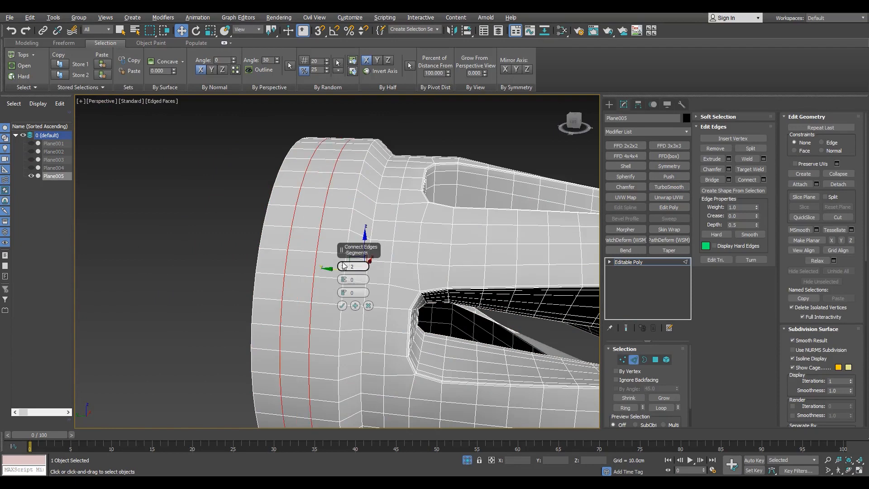
click(343, 306)
scroll(351, 156, up, 3)
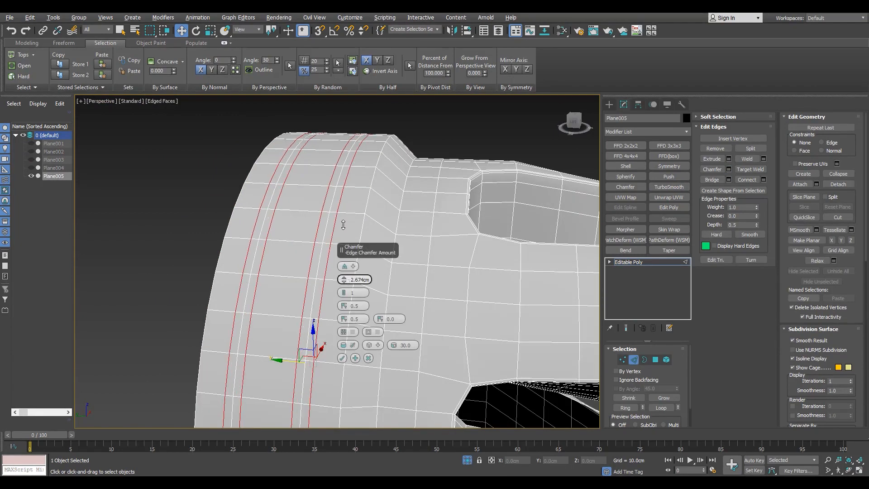
Step: Bevel the two narrow polygon strips around the collar into grooves, with height about -3.176 cm and outline about -1.23 cm
ctrl+click(655, 359)
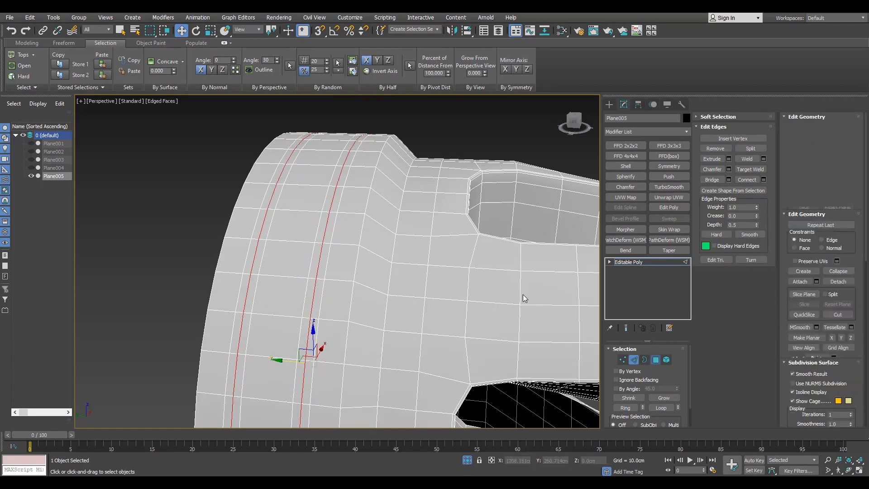
click(728, 159)
scroll(318, 146, up, 3)
right_click(344, 293)
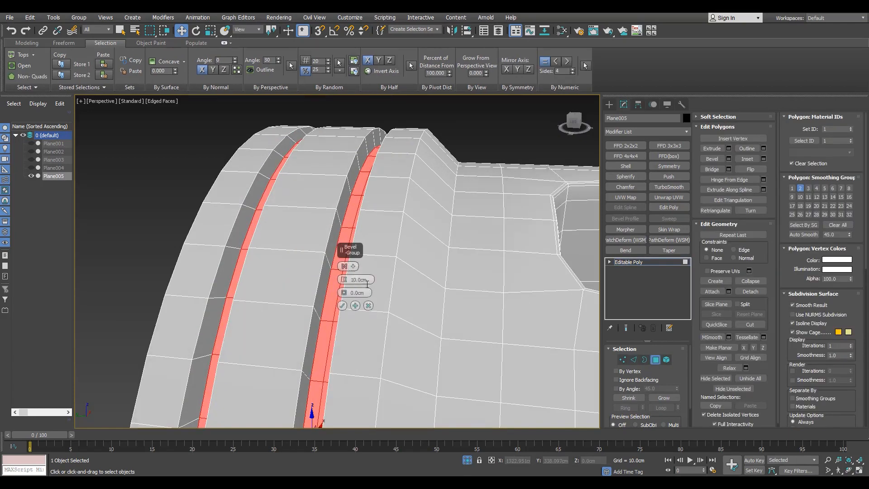
click(367, 283)
right_click(344, 280)
drag(344, 293, 349, 357)
drag(344, 280, 370, 374)
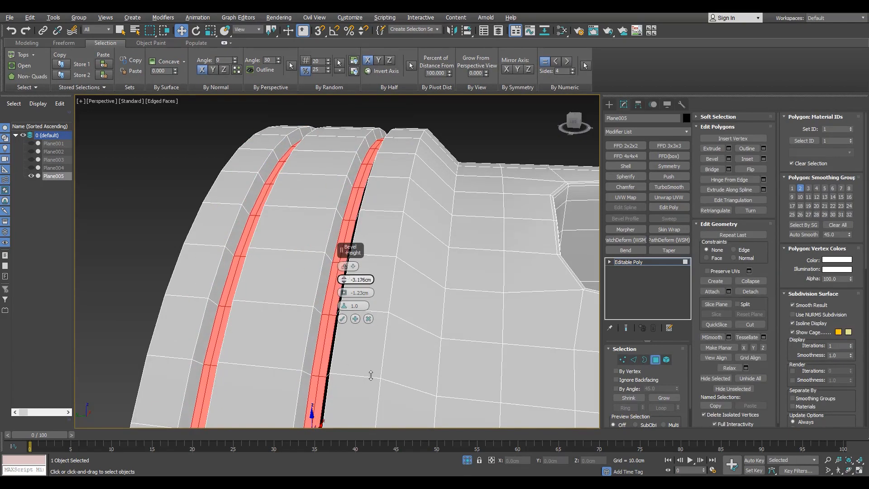
Step: Chamfer the edge loops of both collar grooves by about 0.585 cm
alt+middle_drag(370, 369, 408, 340)
click(633, 360)
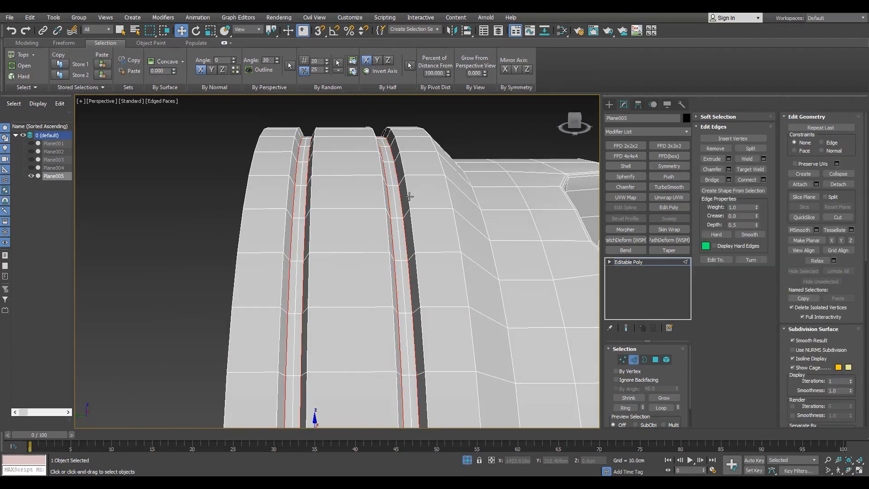
click(729, 170)
drag(344, 279, 346, 300)
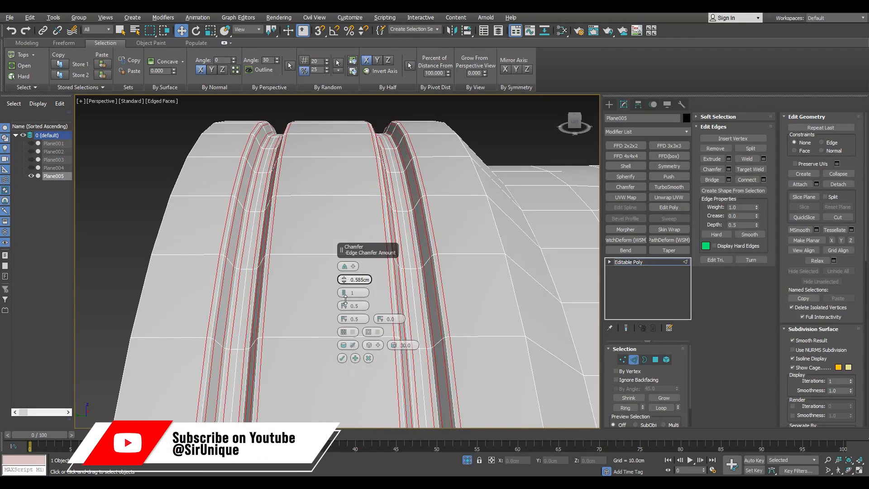
click(344, 358)
Step: Select the two edge loops bounding the sloped shoulder of the collar and chamfer them by about 0.585 cm
scroll(382, 237, down, 4)
key(4)
click(411, 240)
shift+click(412, 263)
shift+click(633, 359)
scroll(353, 210, down, 5)
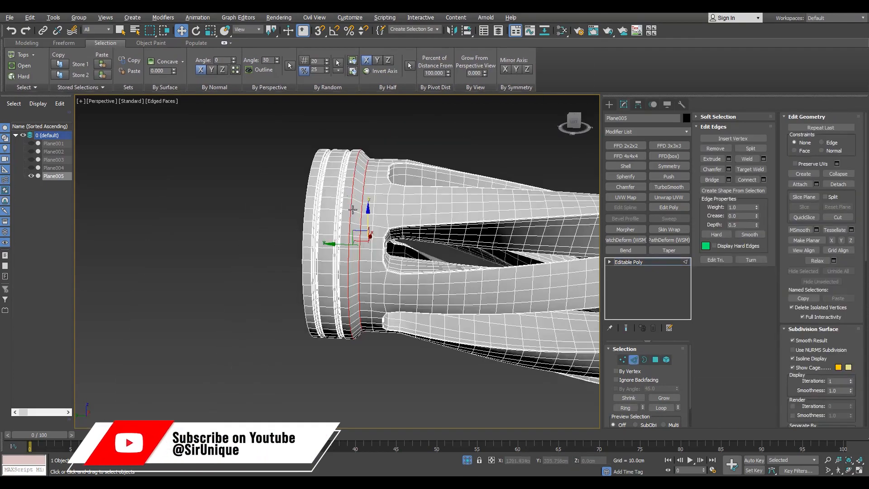
scroll(352, 209, up, 5)
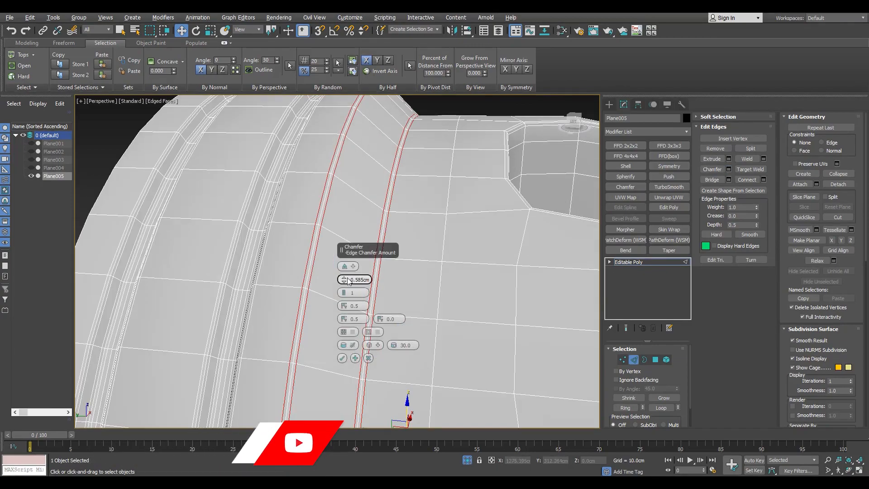
Step: Extend the collar's open border inward by scaling a copy of it to form a flat rim
scroll(379, 216, down, 6)
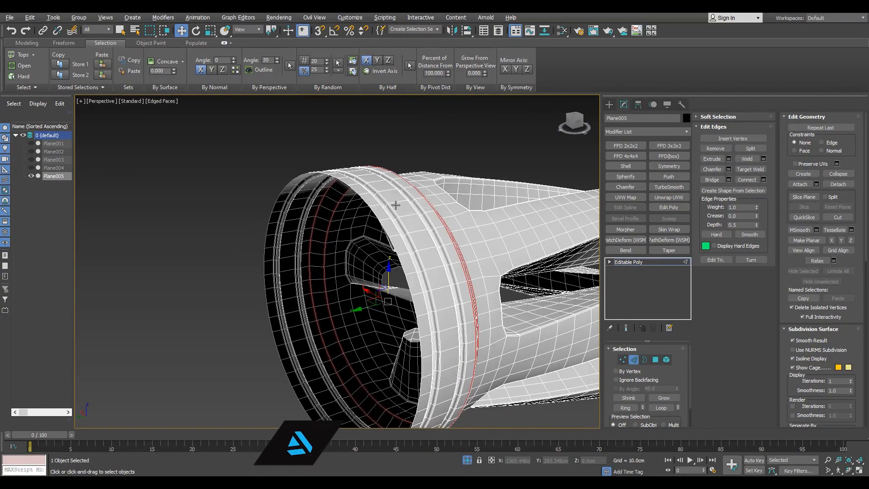
alt+middle_drag(395, 206, 373, 163)
scroll(372, 163, up, 3)
key(3)
click(318, 168)
key(r)
shift+drag(293, 382, 304, 385)
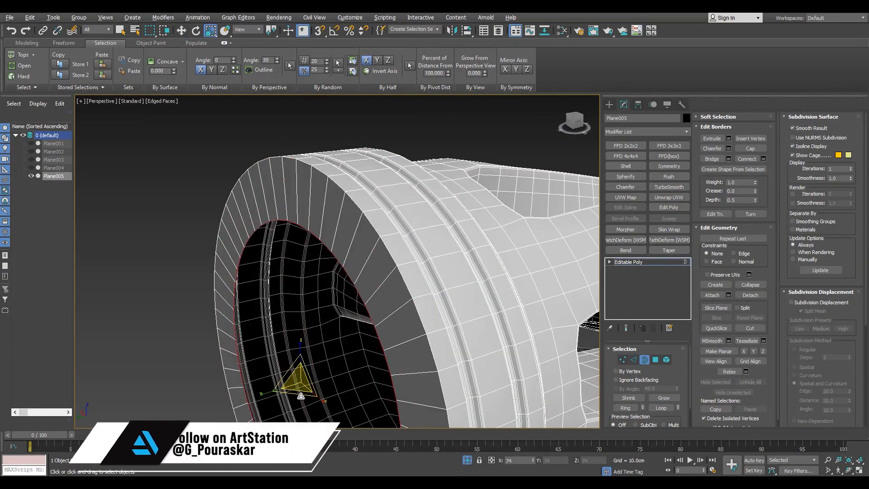
Step: Chamfer the outer edge of the collar's rim by about 1.171 cm
key(2)
click(728, 169)
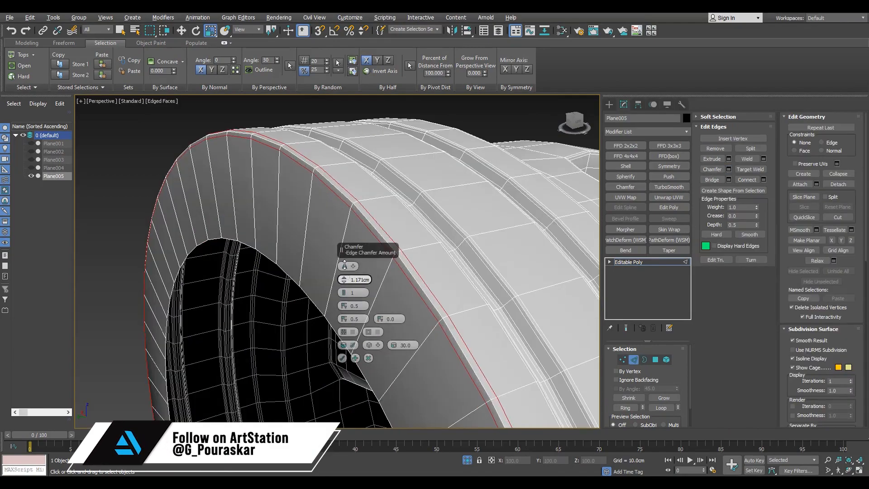
click(342, 358)
Step: Apply TurboSmooth to the copy without edges displayed and bring all the models back into view
scroll(345, 189, down, 5)
alt+middle_drag(346, 188, 262, 213)
scroll(263, 213, up, 2)
click(655, 262)
key(F4)
click(669, 187)
alt+middle_drag(359, 217, 233, 278)
middle_drag(362, 254, 295, 259)
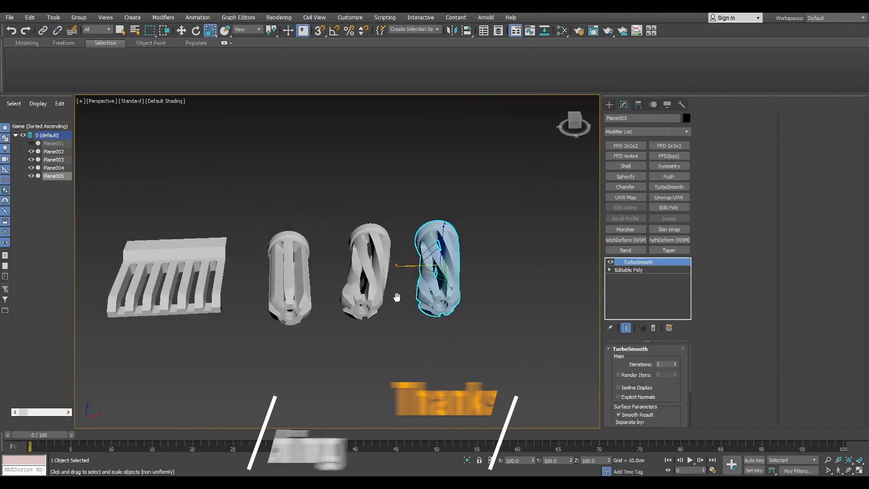